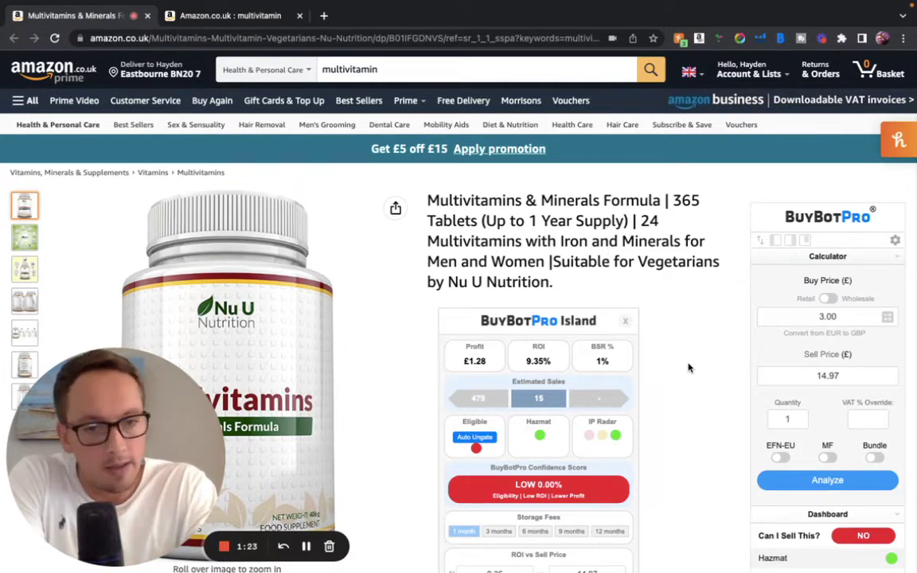
Look over the multivitamin search results and return to the Nu U Multivitamins product page with the BuyBotPro calculator.
scroll(753, 279, down, 1)
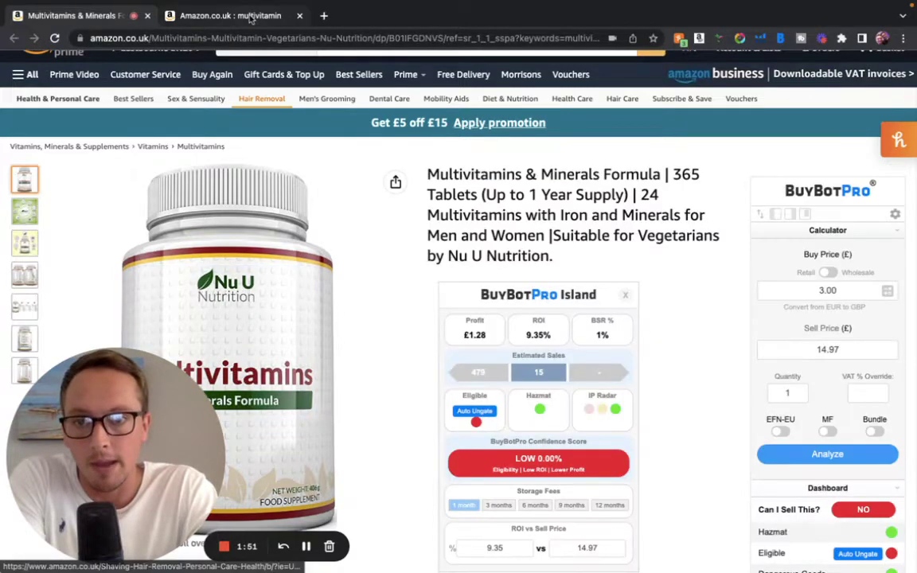
click(251, 18)
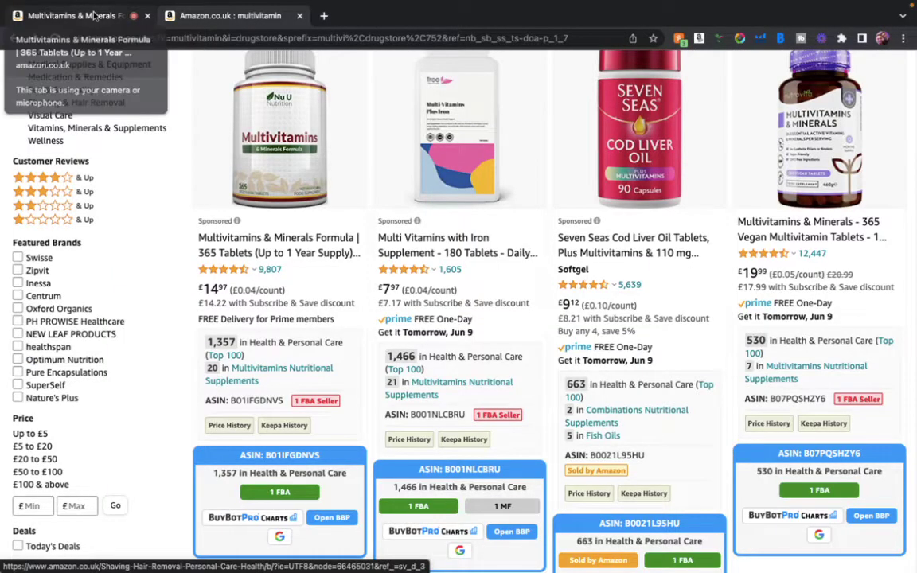
scroll(338, 154, up, 5)
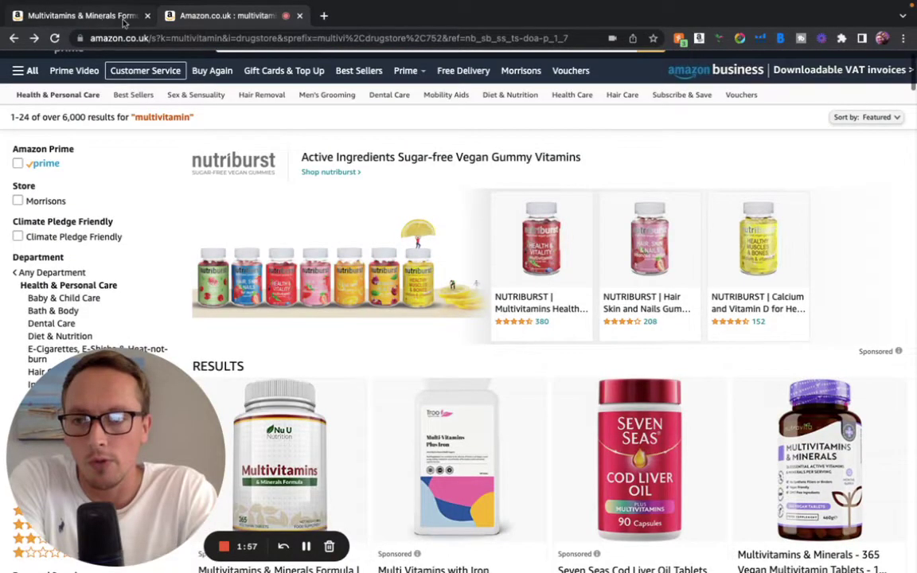
click(114, 19)
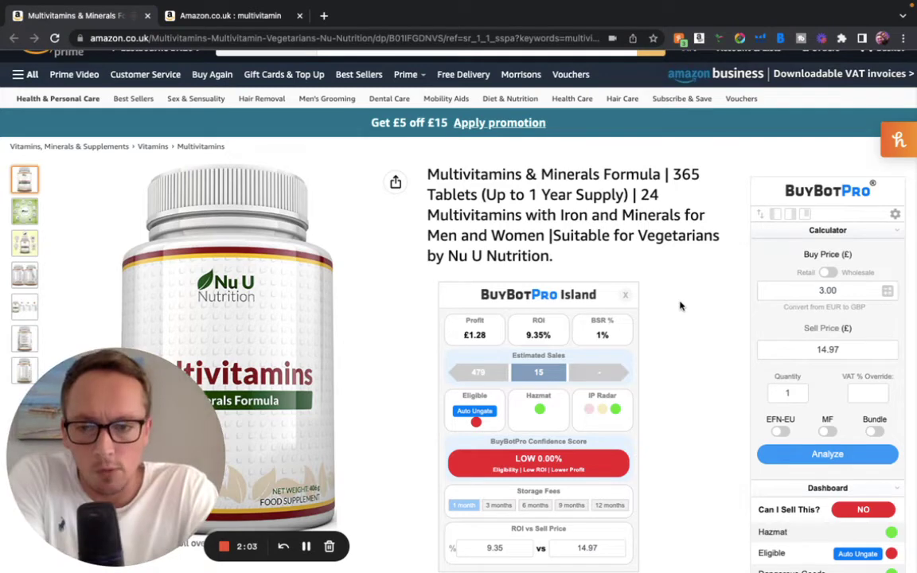
scroll(681, 306, down, 1)
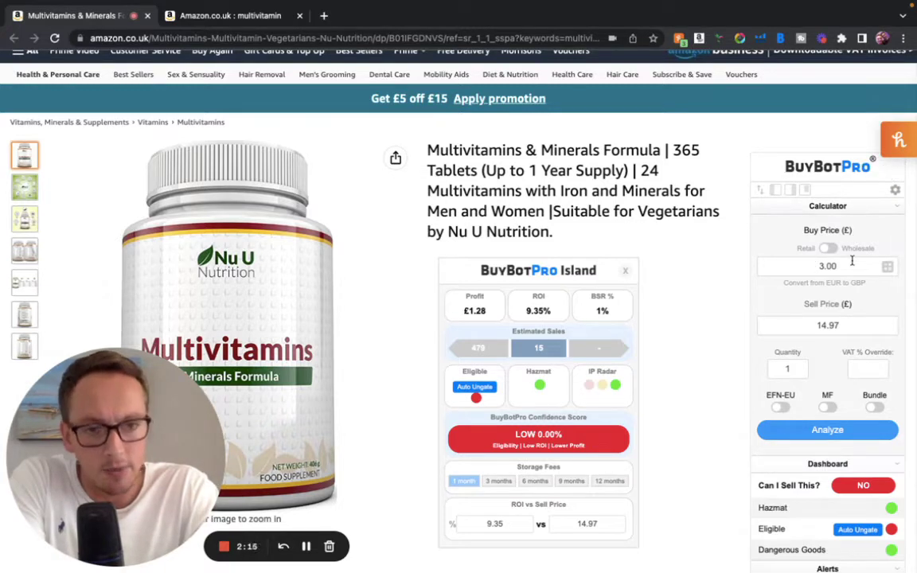
mouse_move(750, 230)
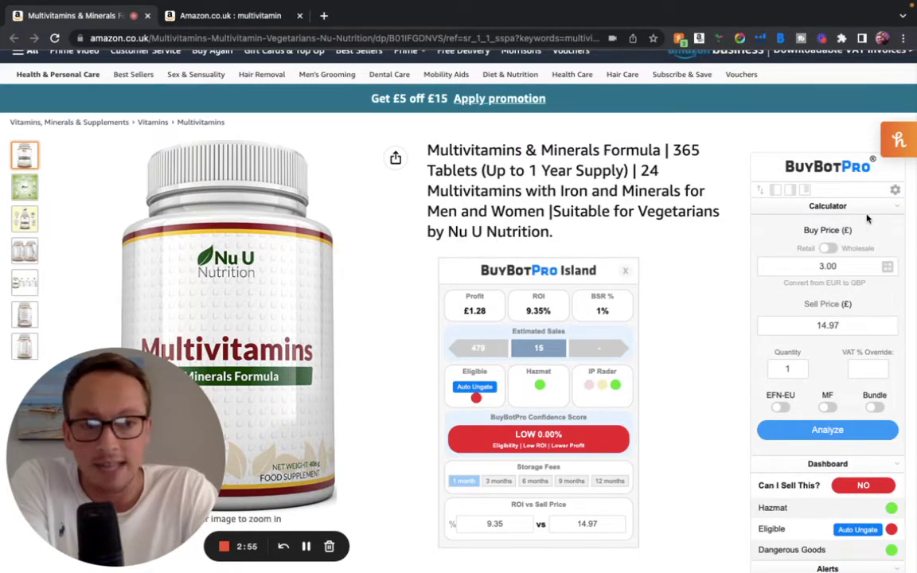
Open the BuyBotPro settings and examine the available Tax / VAT schemes and the other basic settings.
click(894, 190)
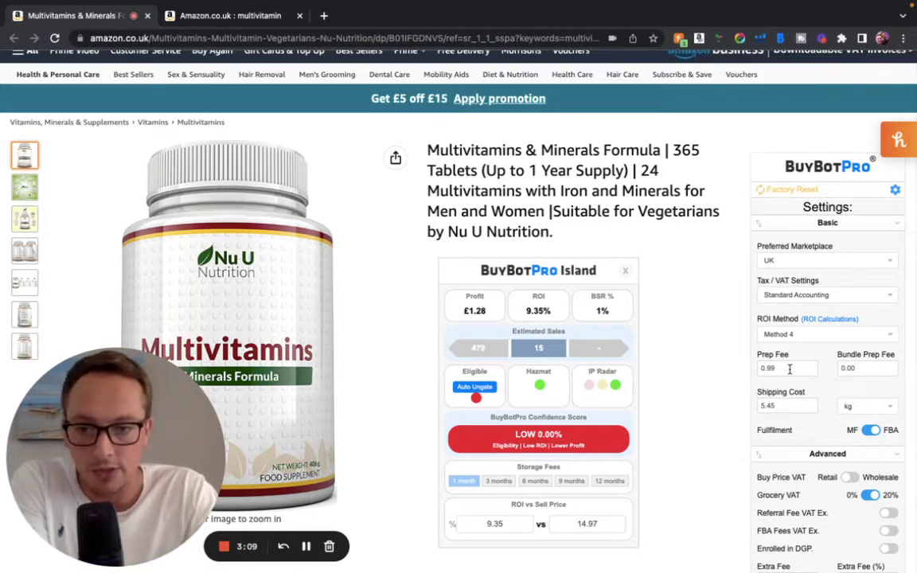
click(883, 295)
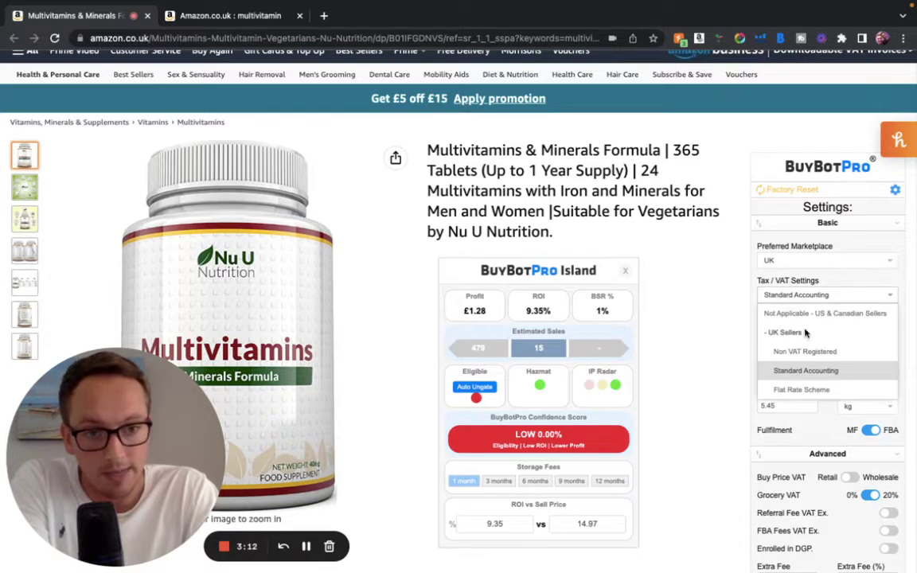
click(885, 294)
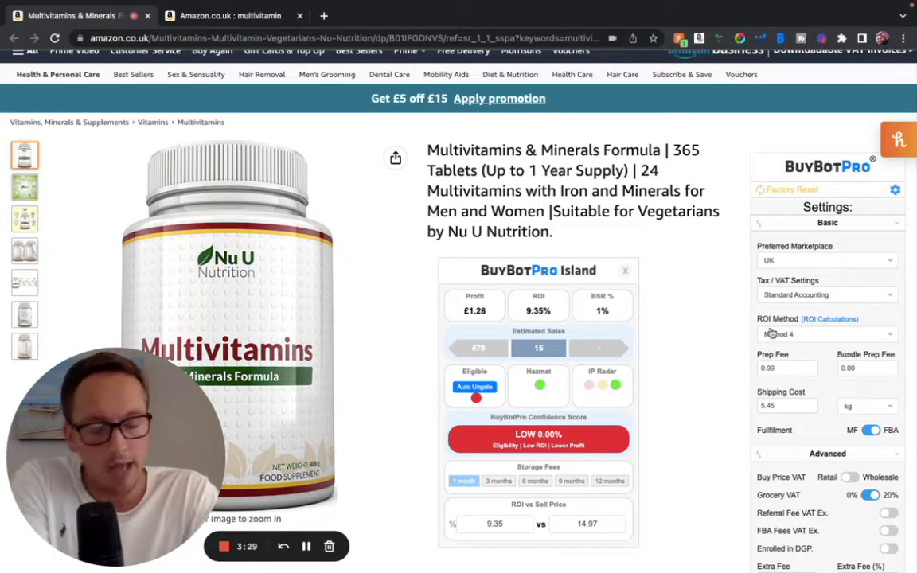
scroll(872, 303, down, 3)
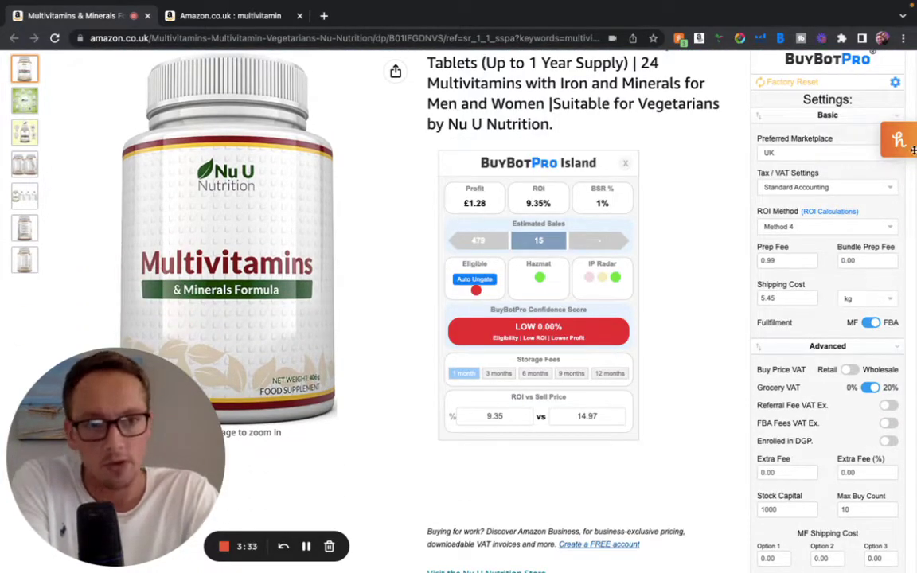
Close the BuyBotPro settings to return to the calculator and dismiss the Honey price tip.
click(897, 84)
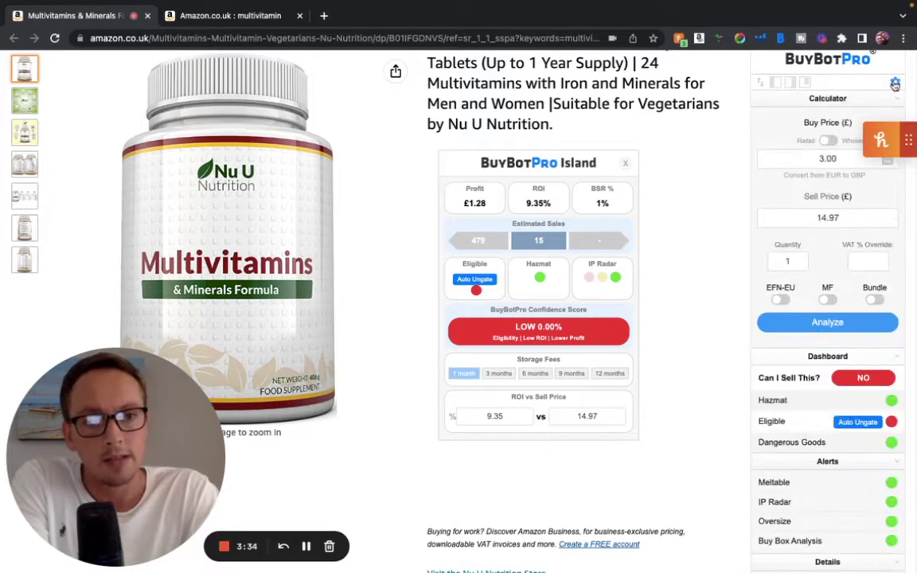
click(896, 84)
click(895, 86)
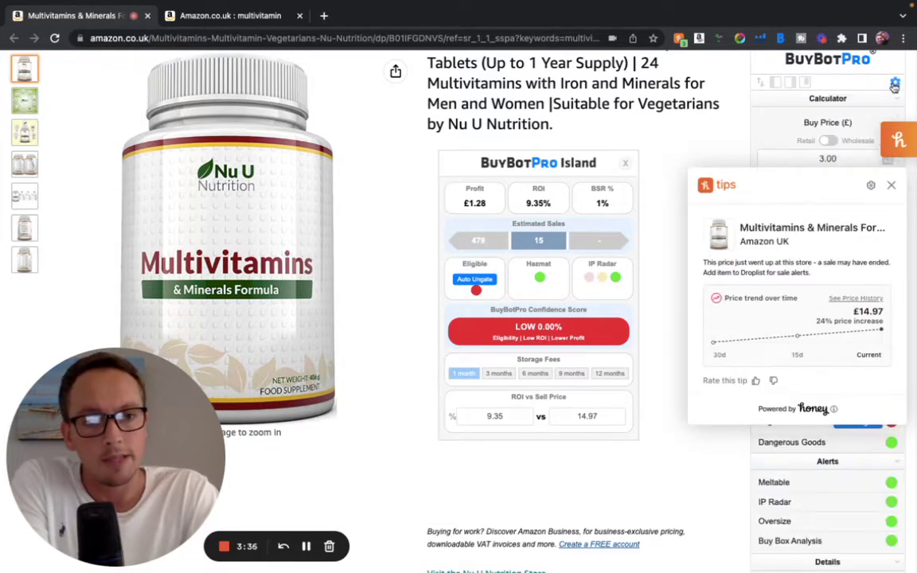
click(891, 188)
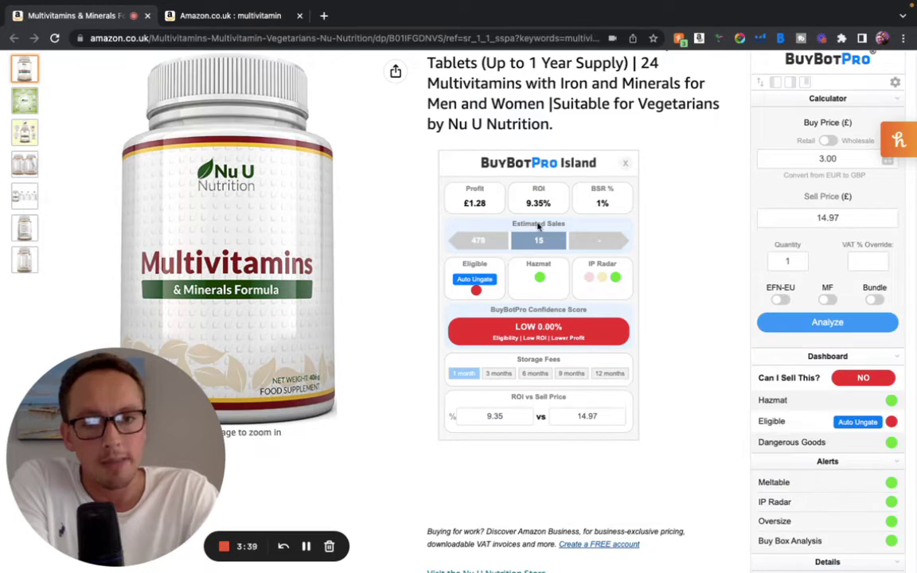
Reopen the BuyBotPro settings, glance over the basic and advanced options, and return to the calculator.
click(802, 78)
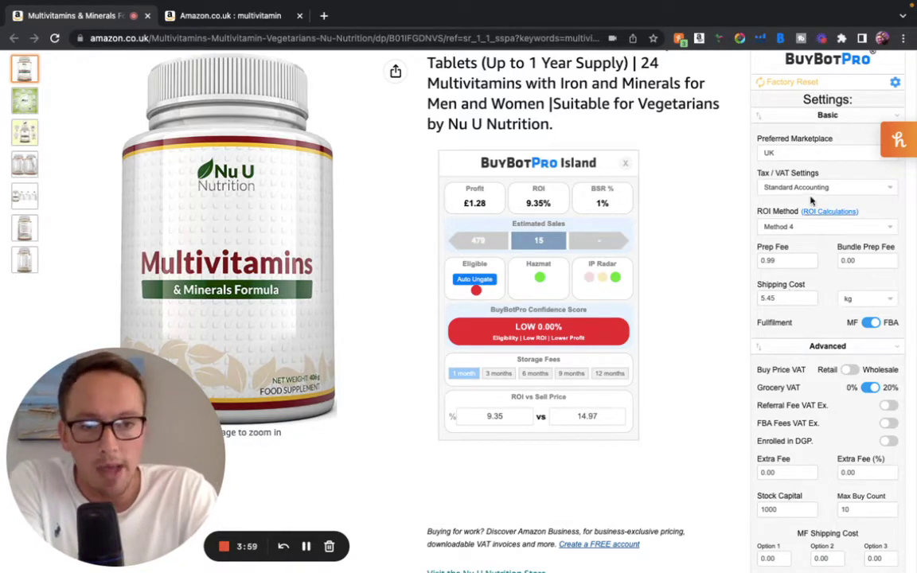
scroll(844, 317, down, 2)
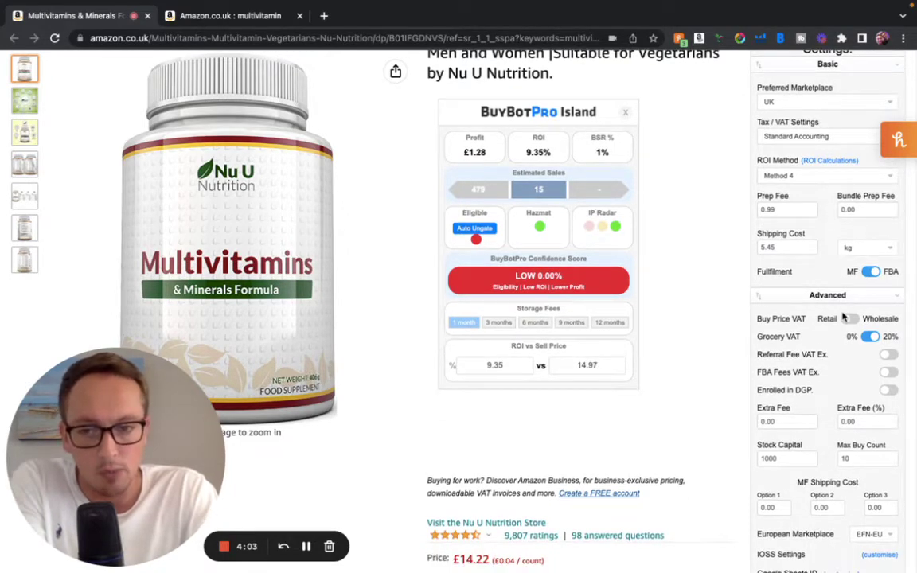
scroll(858, 179, up, 2)
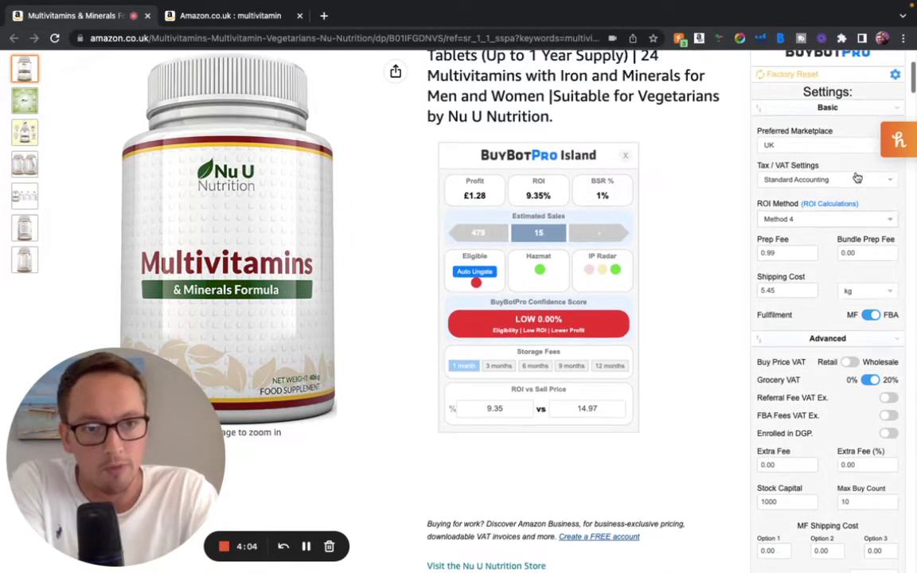
click(895, 76)
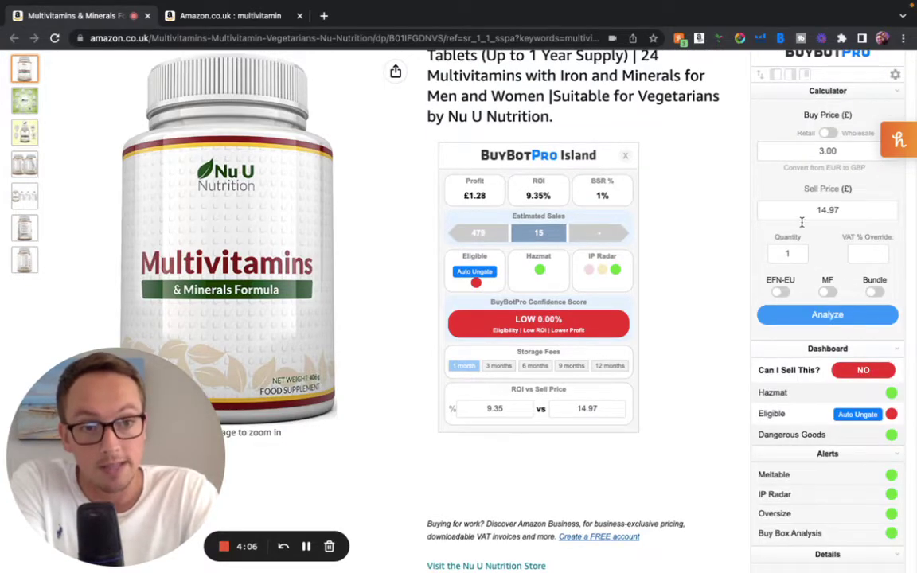
Bring up the BuyBotPro settings again and examine every section from Basic down to Integrations and the save option.
click(896, 75)
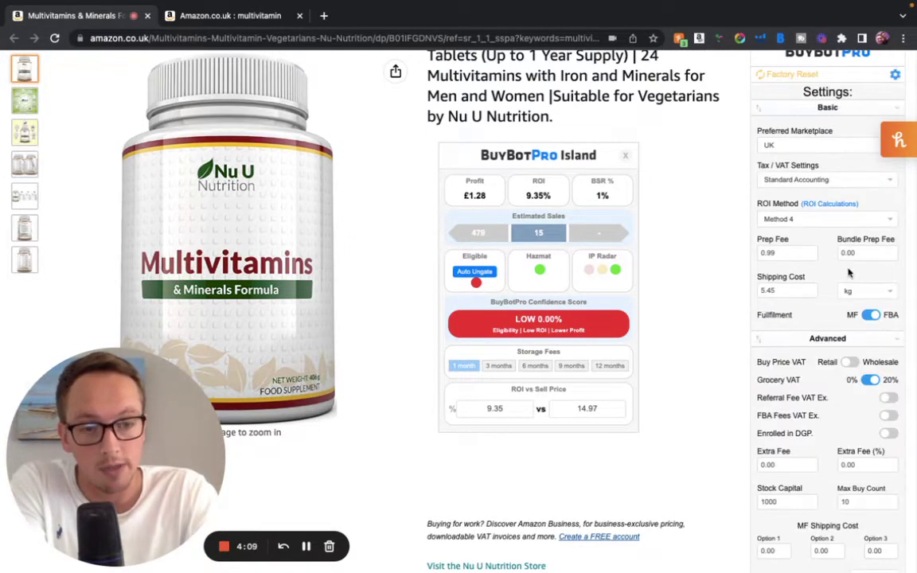
scroll(849, 273, down, 2)
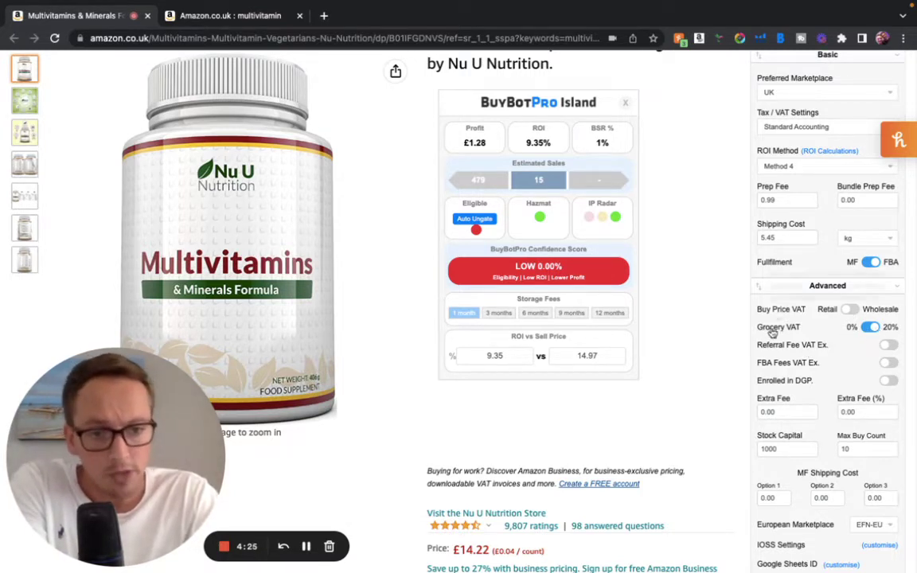
mouse_move(772, 333)
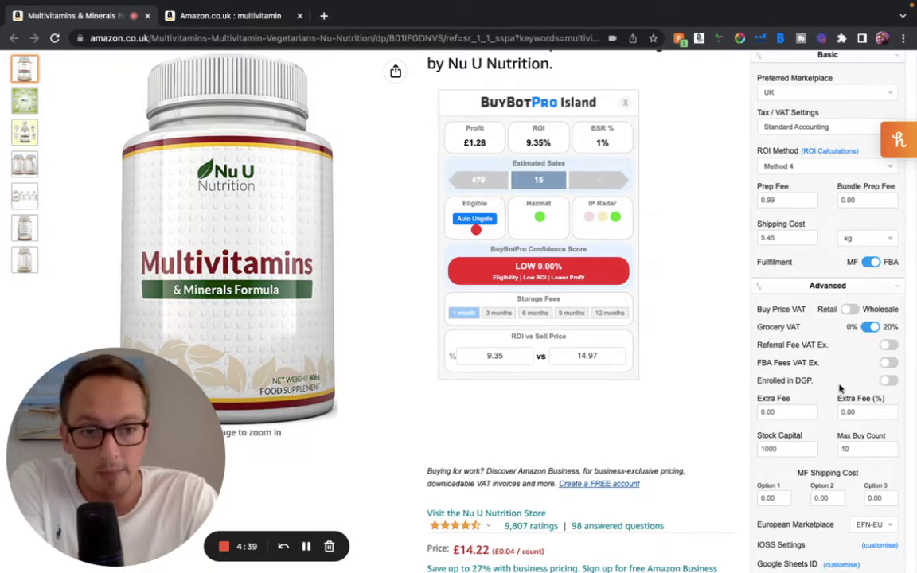
scroll(840, 388, down, 10)
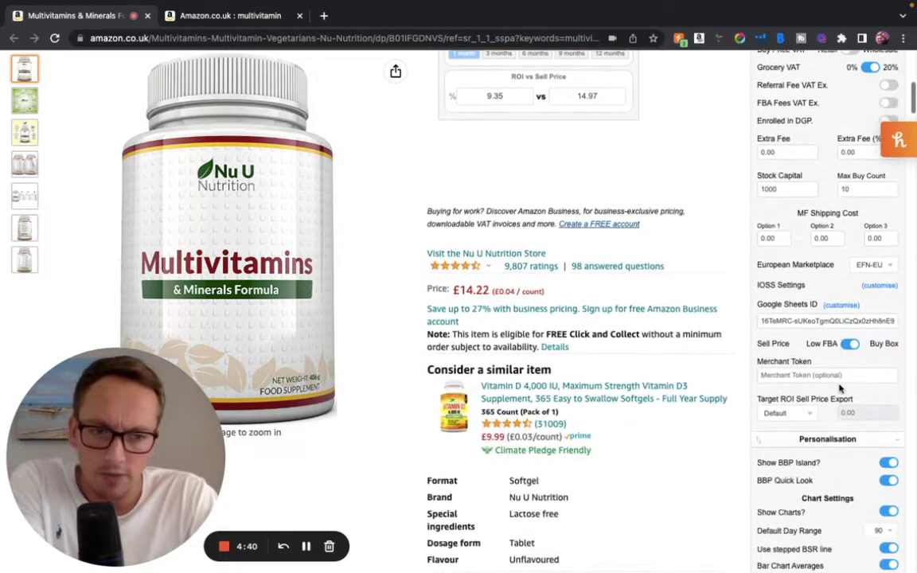
scroll(841, 387, down, 8)
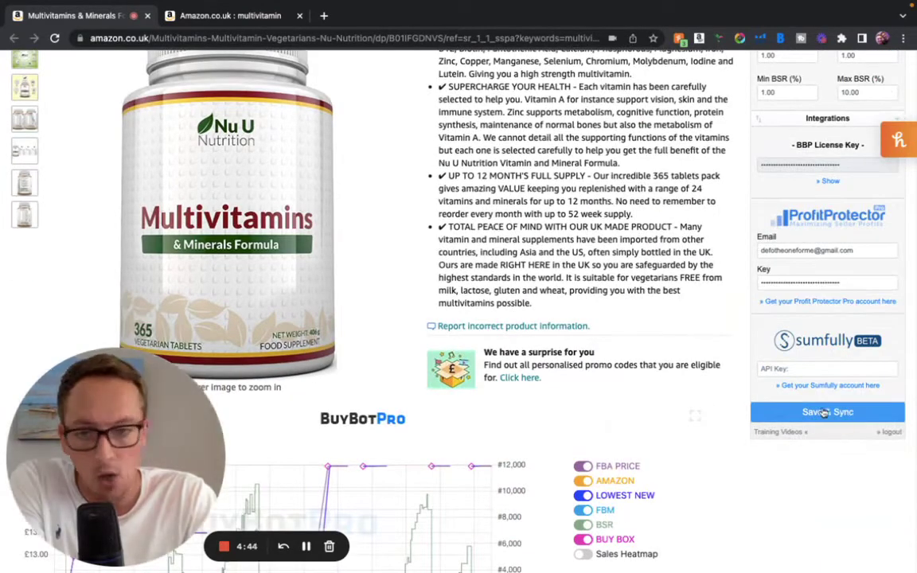
scroll(841, 397, up, 15)
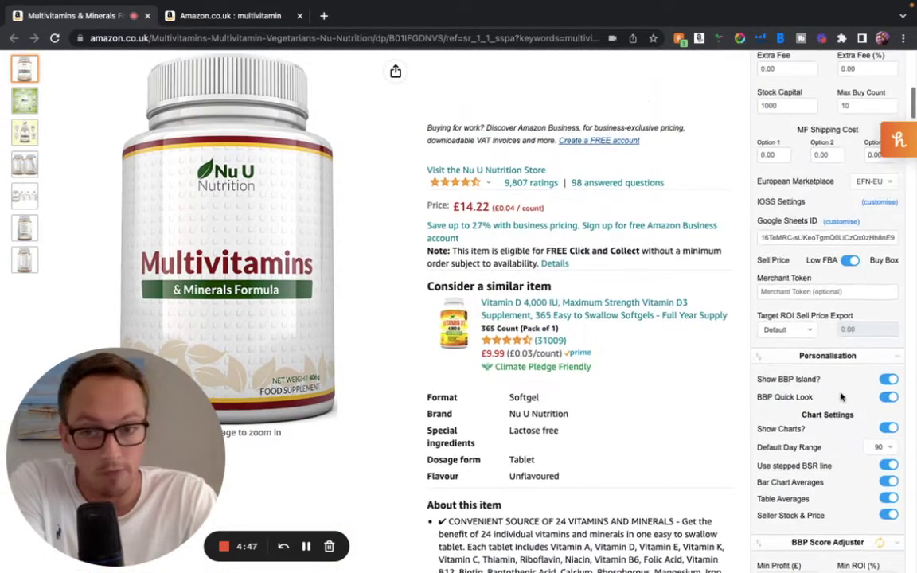
scroll(842, 396, up, 5)
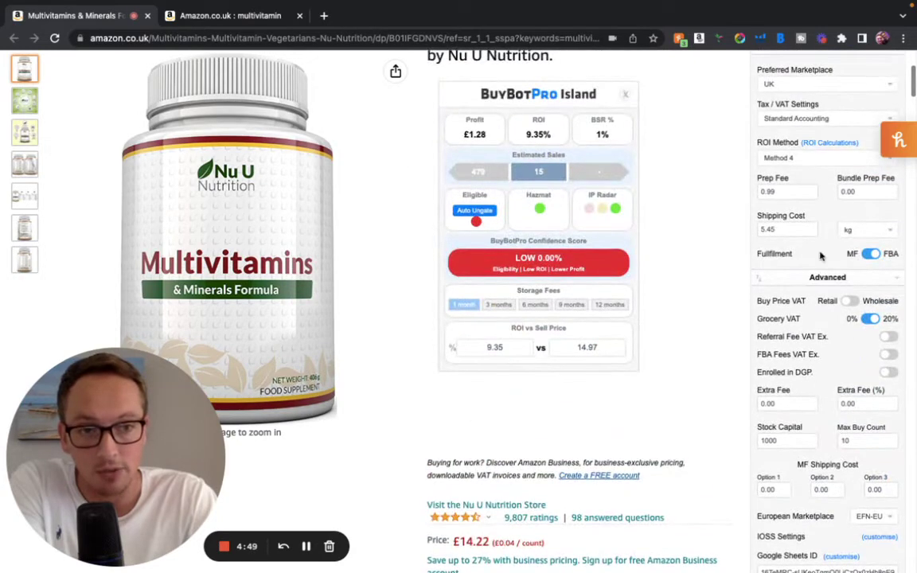
Review the advanced settings for extra fees, stock capital, maximum buy count and MF shipping costs.
scroll(821, 255, down, 3)
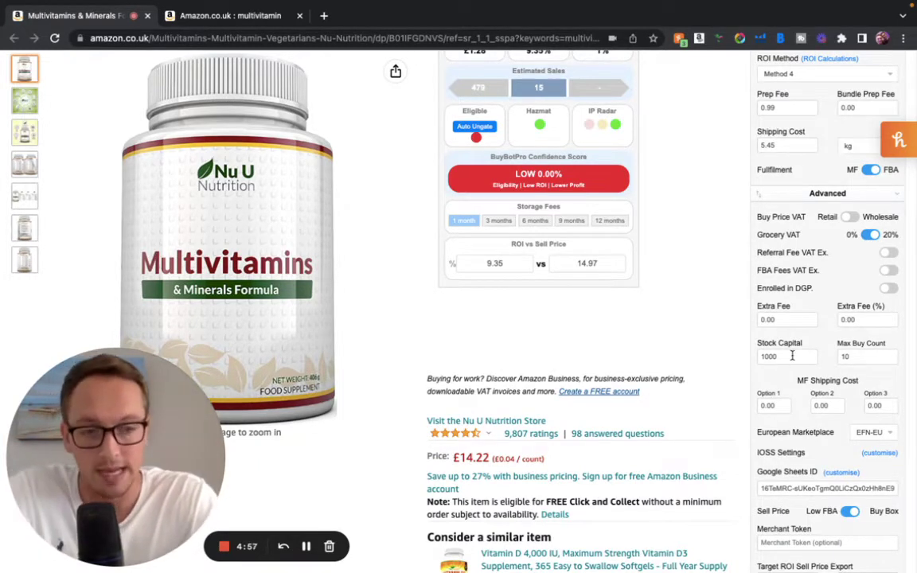
scroll(828, 338, down, 2)
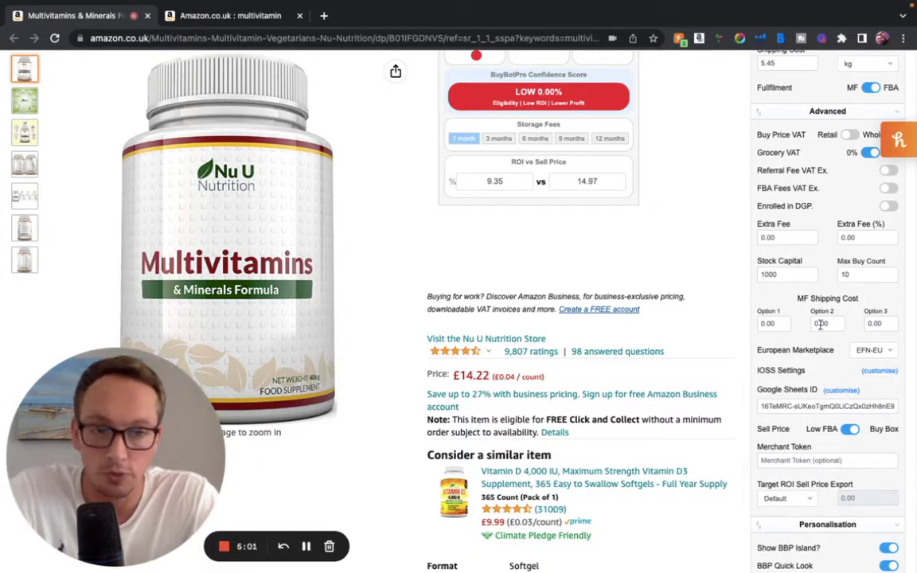
scroll(820, 259, up, 2)
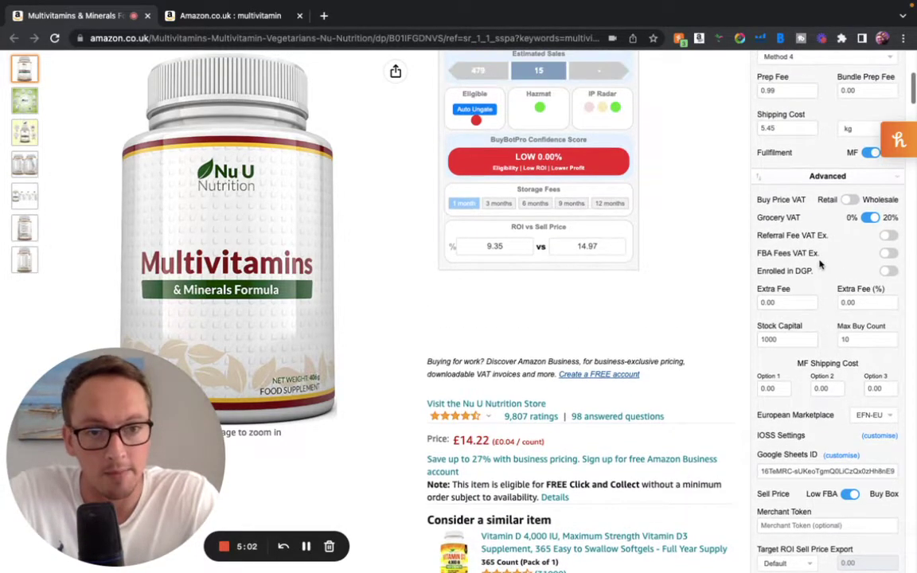
scroll(852, 255, up, 3)
scroll(792, 340, down, 5)
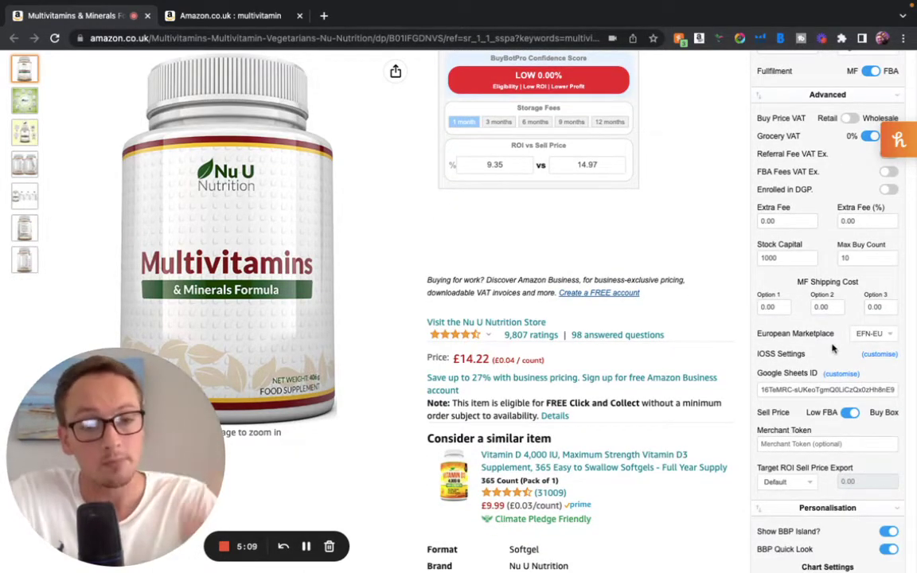
Check which fulfilment options are offered for the European Marketplace setting, and keep EFN-EU selected.
click(889, 335)
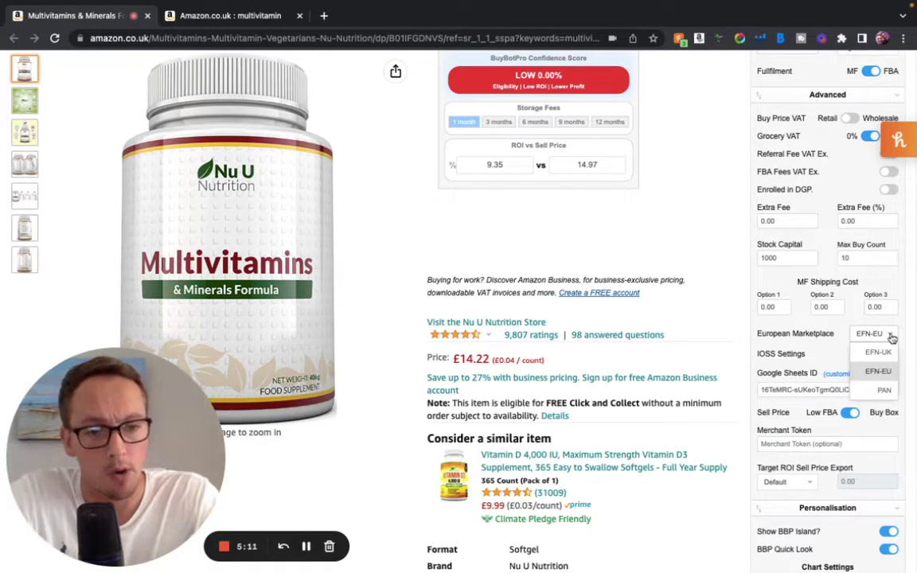
click(840, 323)
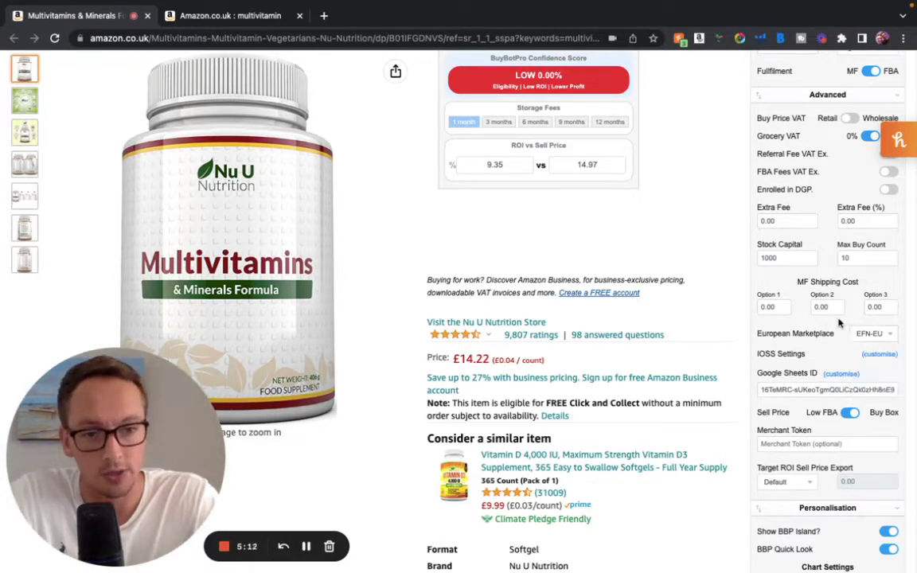
click(886, 334)
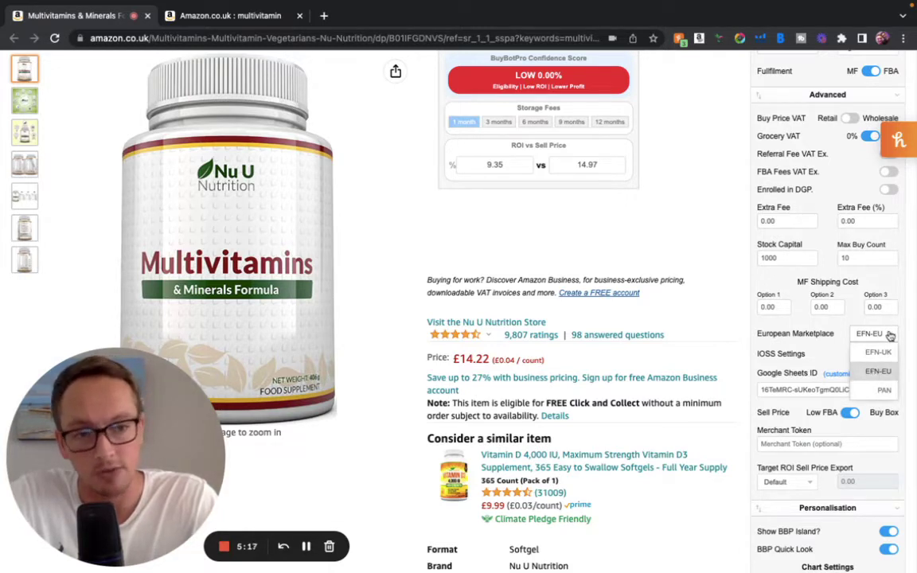
click(890, 335)
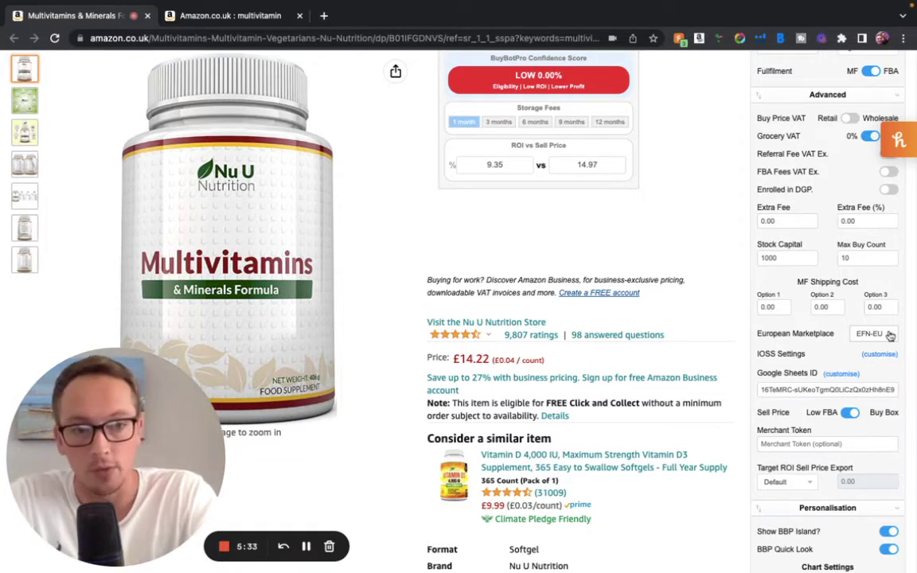
Review the IOSS and Google Sheets ID settings, and return to the basic settings.
scroll(890, 335, down, 2)
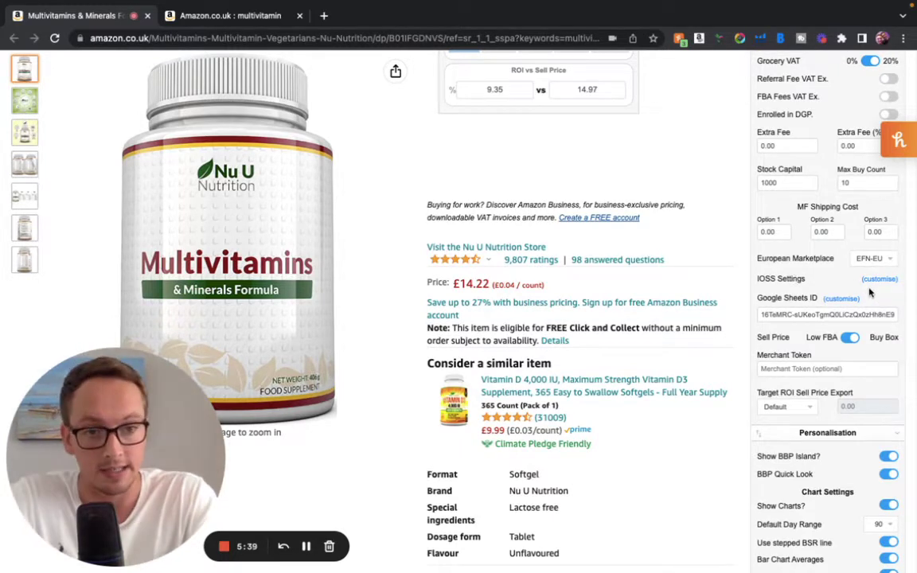
scroll(868, 293, down, 1)
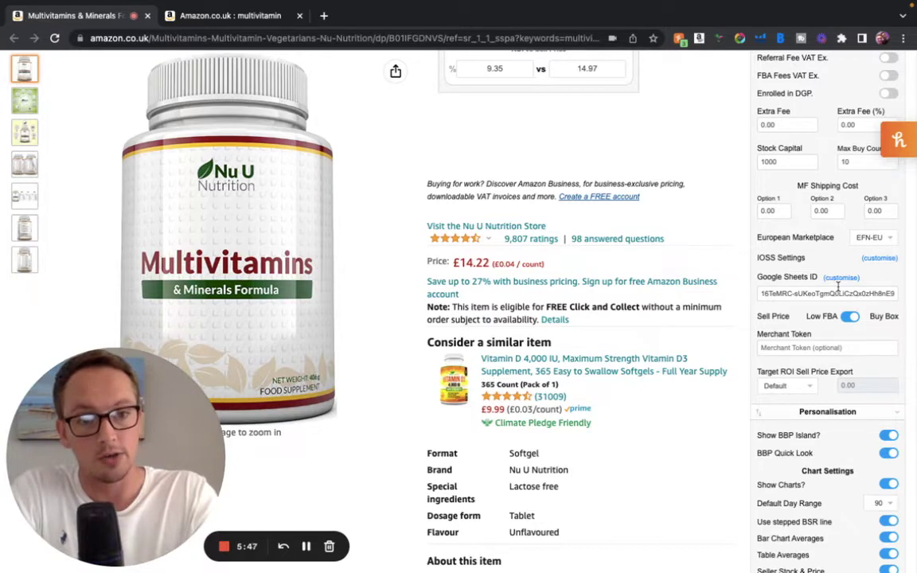
scroll(838, 287, up, 5)
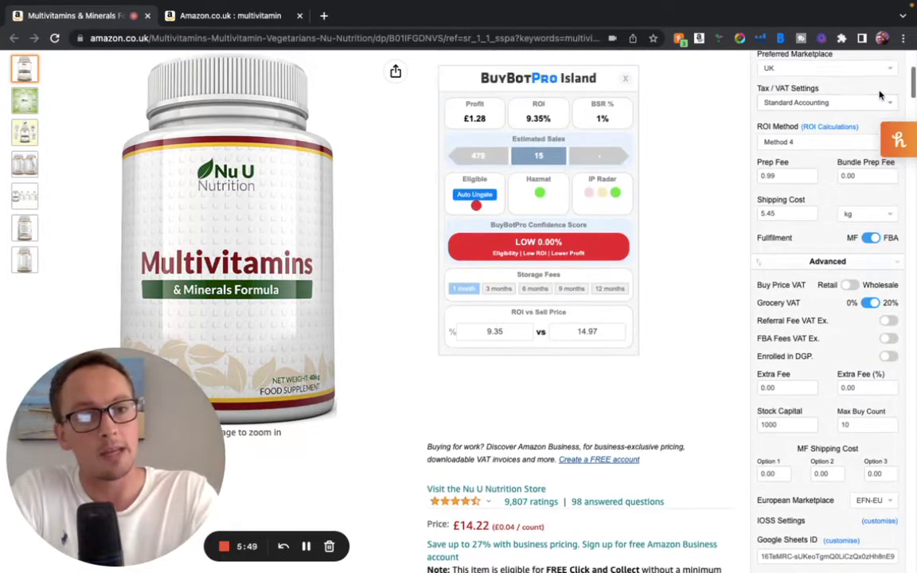
Return to the calculator view, dismiss the Honey price tip, and examine the product results down to the Google Sheet export option.
scroll(881, 96, up, 2)
click(895, 100)
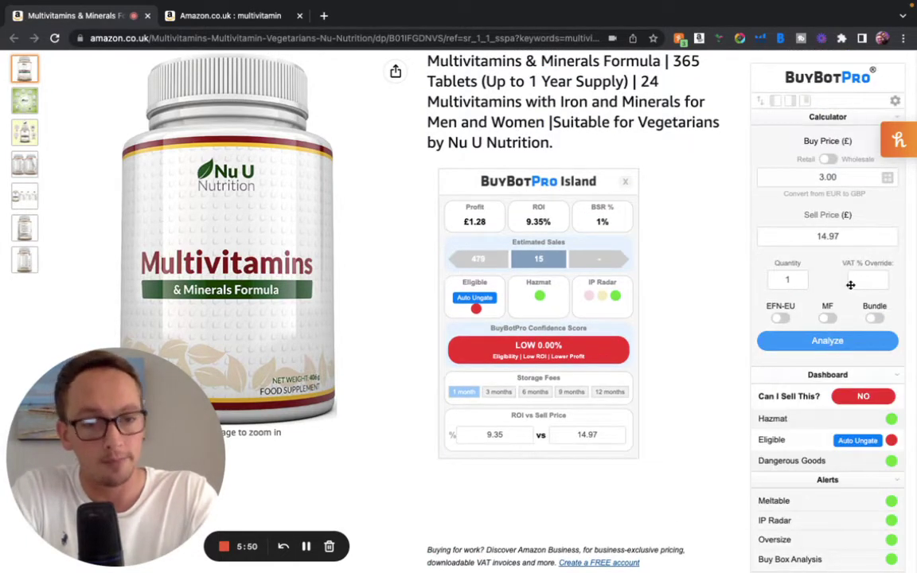
scroll(850, 284, down, 7)
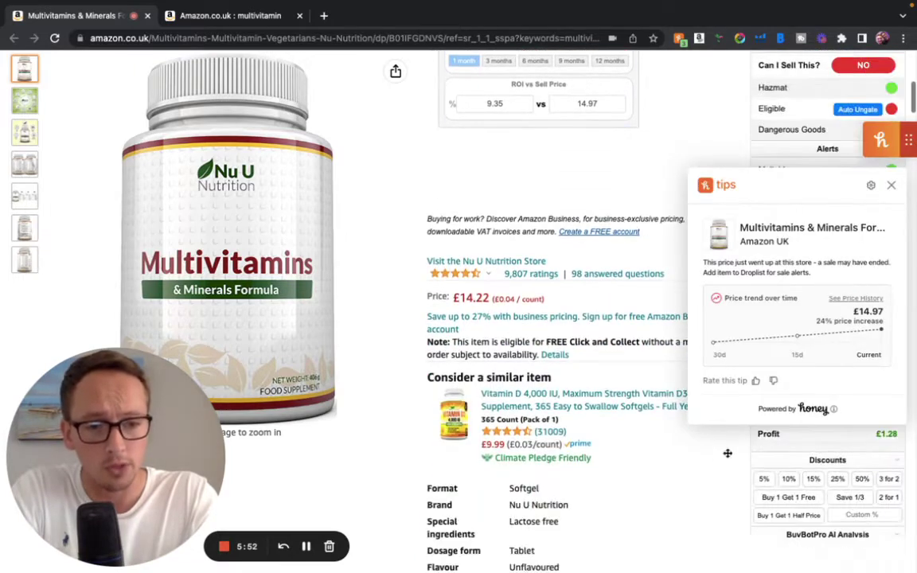
scroll(724, 478, down, 2)
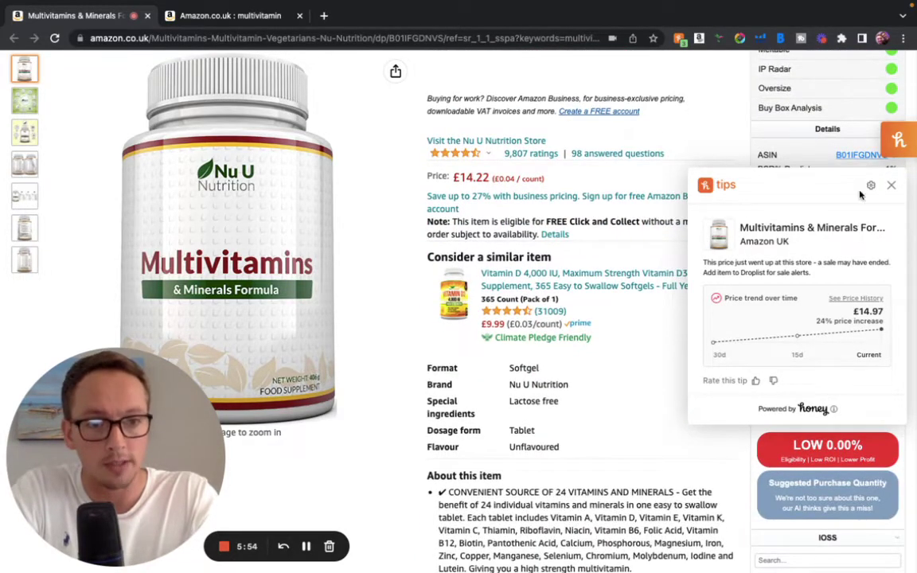
click(892, 185)
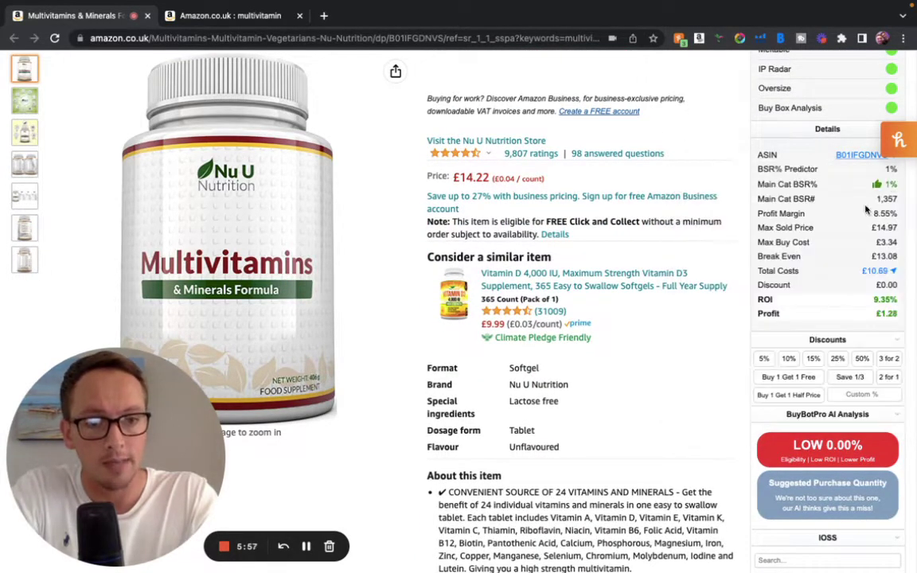
scroll(764, 350, down, 4)
scroll(788, 357, down, 4)
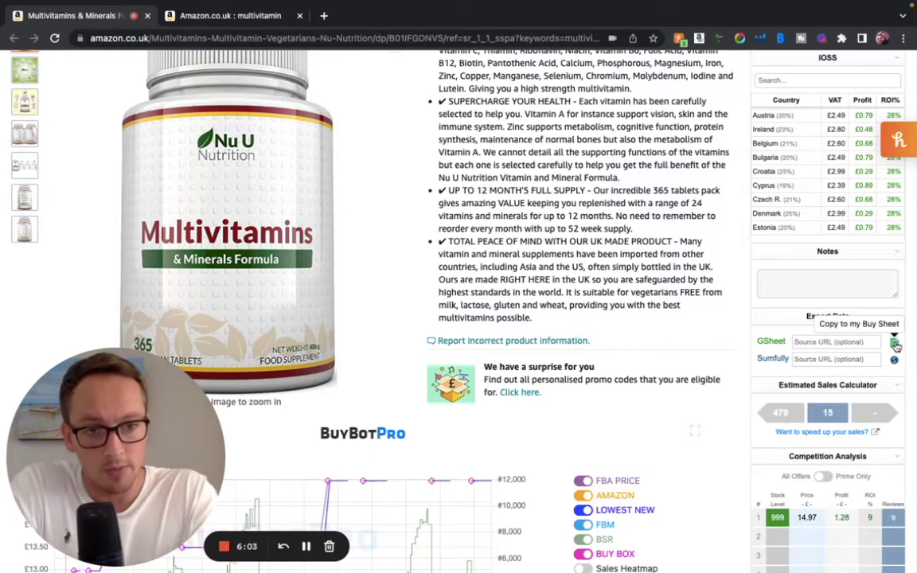
Reopen the extension settings and review the advanced section down to the Google Sheets ID and Sell Price options.
scroll(791, 269, up, 8)
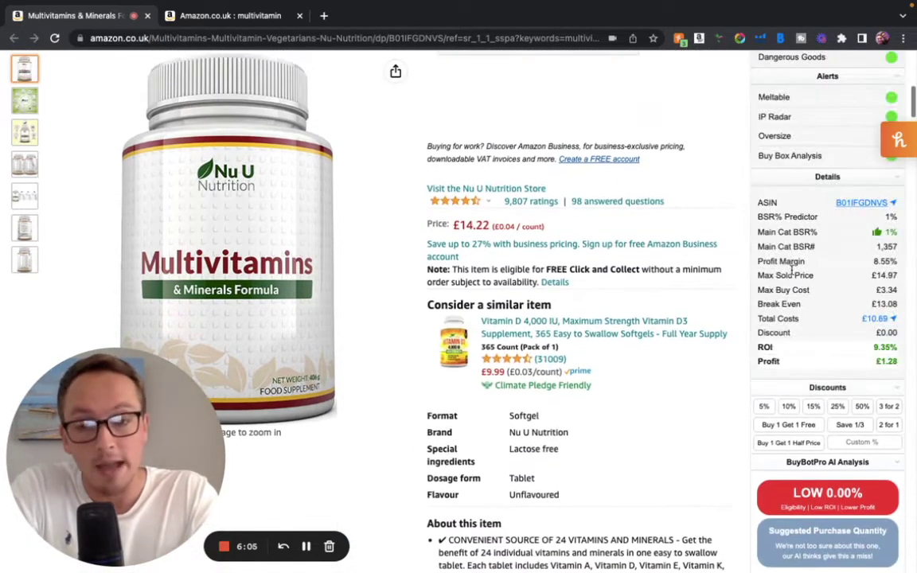
scroll(828, 199, up, 4)
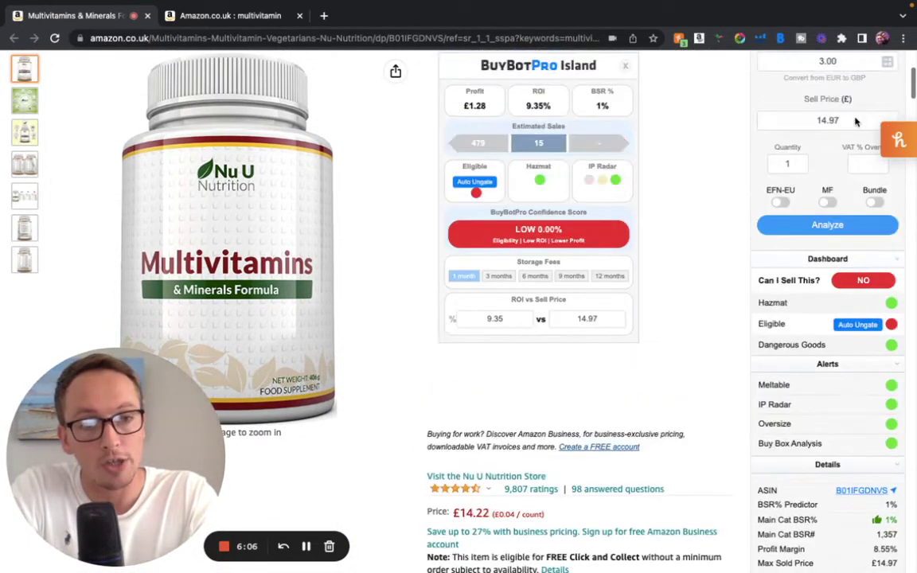
scroll(856, 115, up, 2)
click(895, 70)
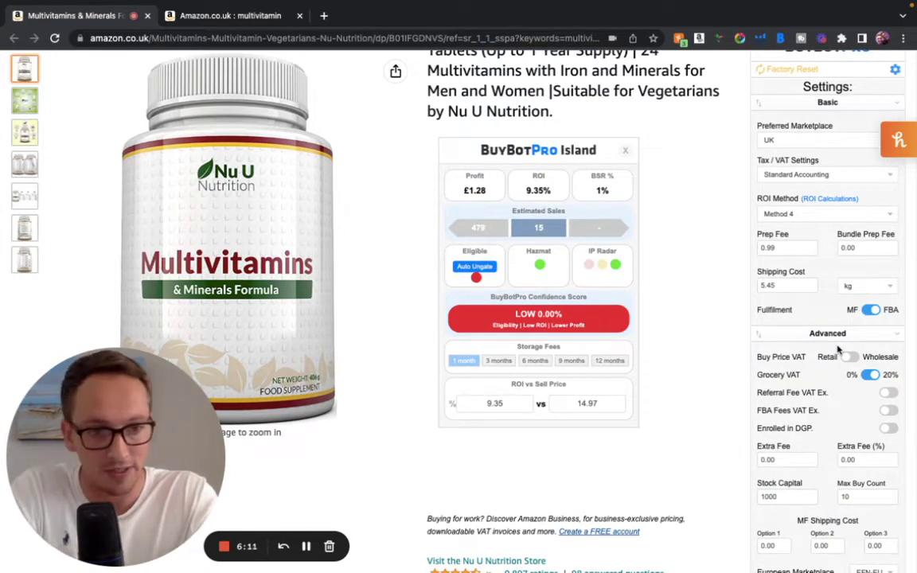
scroll(837, 351, down, 3)
scroll(838, 351, down, 5)
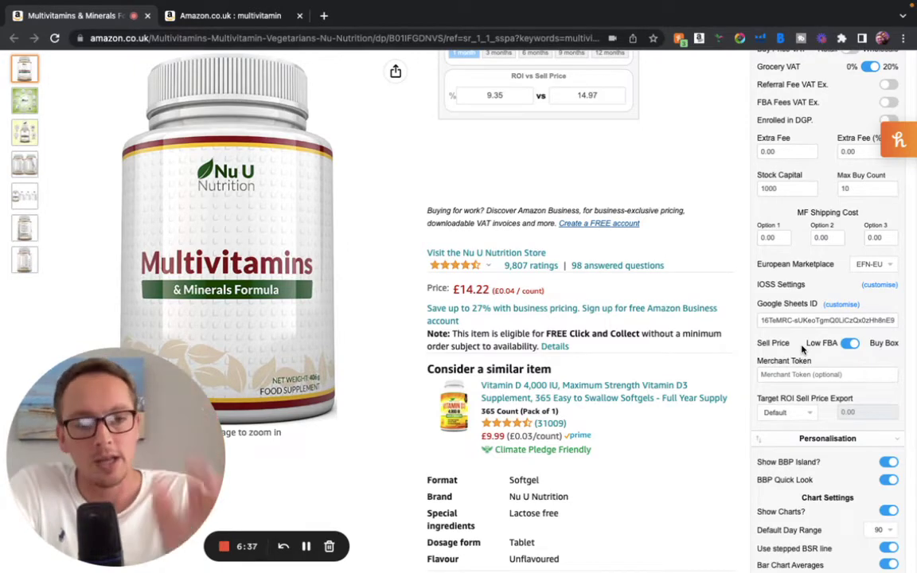
Open the Google Sheets customisation, review which column each data field exports to, and close it.
click(845, 307)
scroll(806, 169, up, 1)
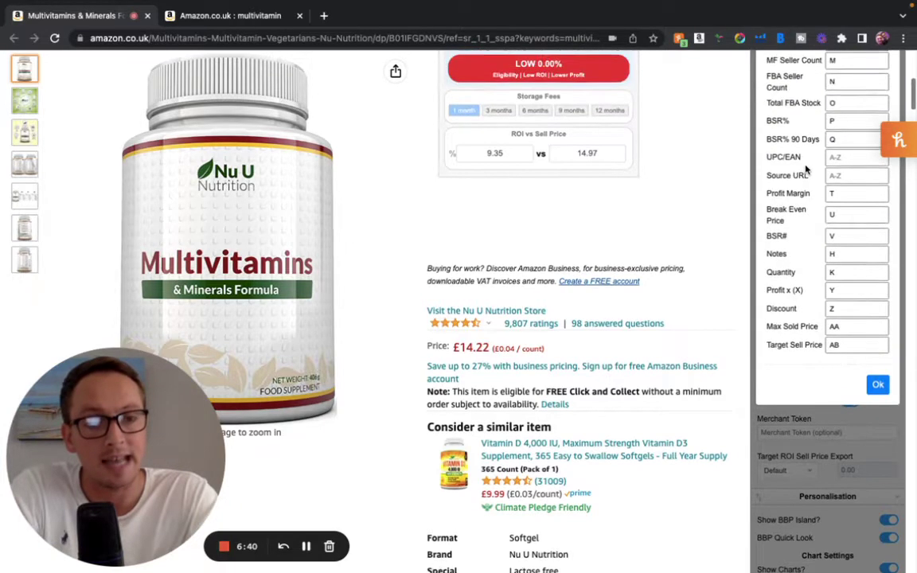
scroll(805, 169, up, 1)
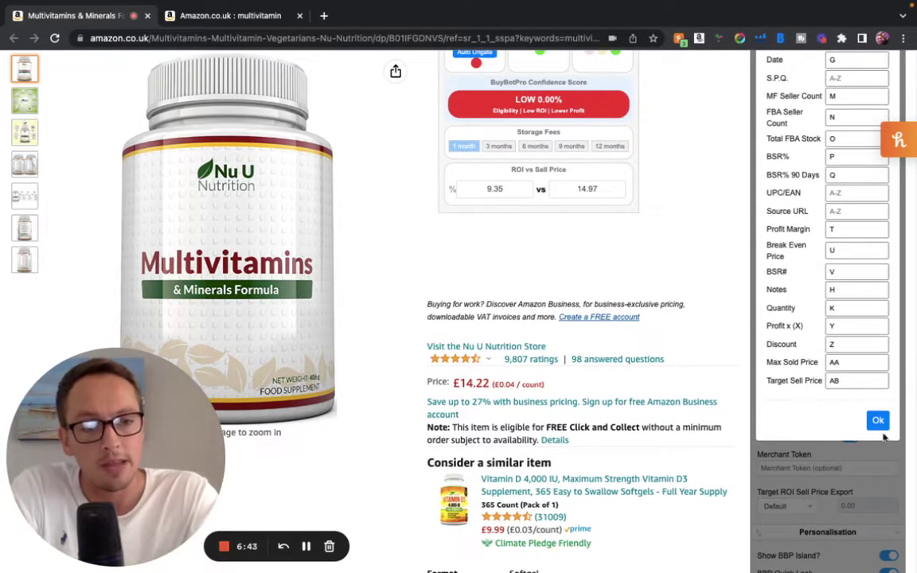
scroll(883, 437, down, 1)
click(877, 368)
Review the Sell Price and Merchant Token settings, check the Target ROI Sell Price Export percentages, and keep Default.
scroll(807, 457, down, 3)
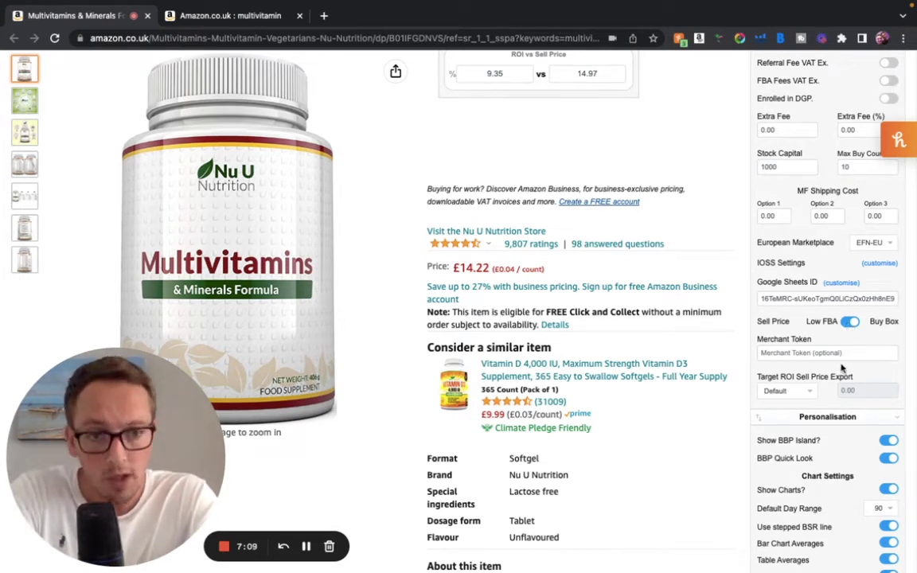
scroll(856, 355, down, 1)
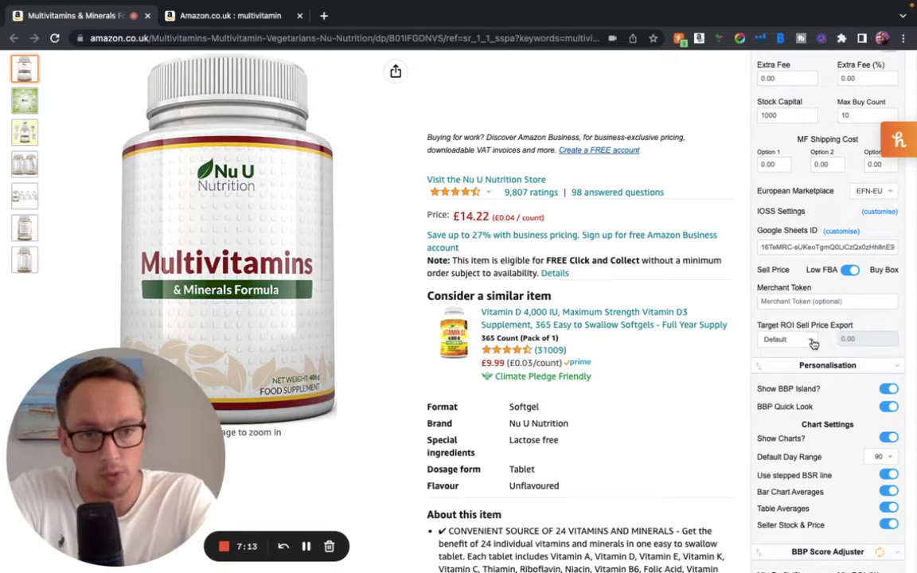
click(810, 339)
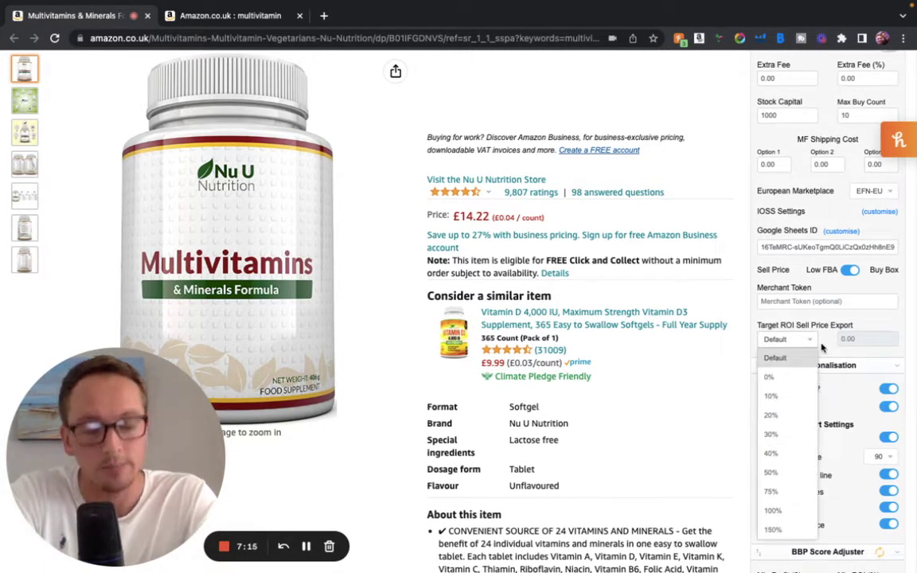
click(822, 348)
Look over the settings from Basic through Personalisation and BBP Score Adjuster to Integrations, and return to the advanced section.
scroll(822, 347, up, 6)
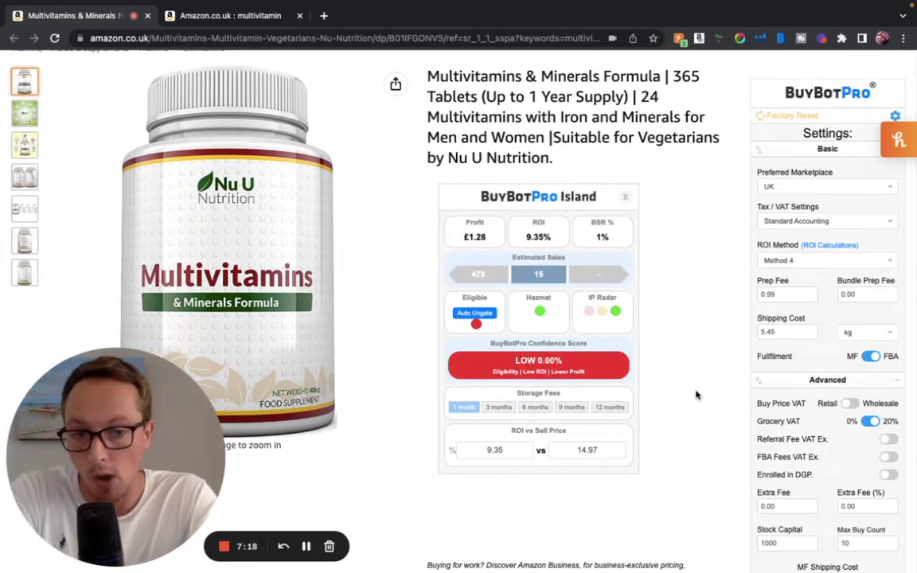
scroll(696, 393, down, 6)
scroll(696, 393, down, 5)
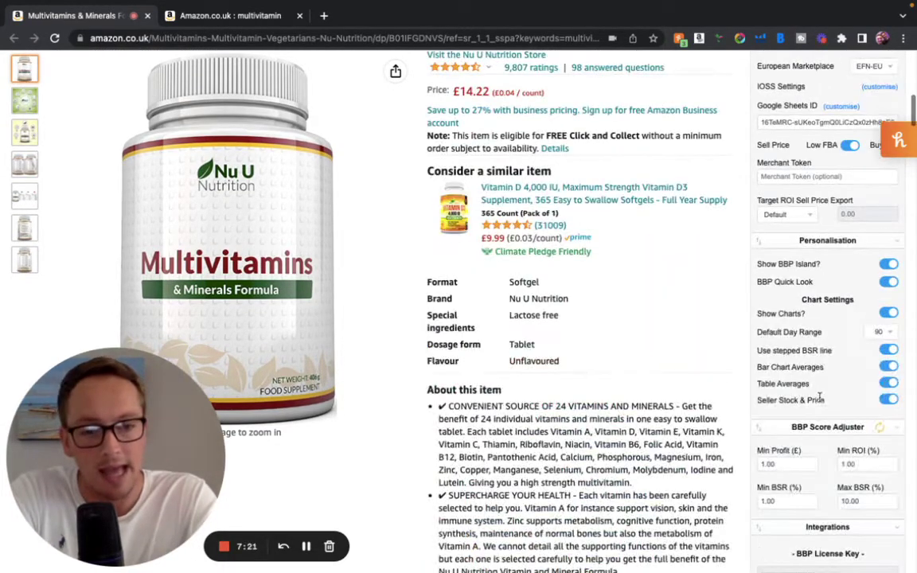
scroll(819, 396, down, 3)
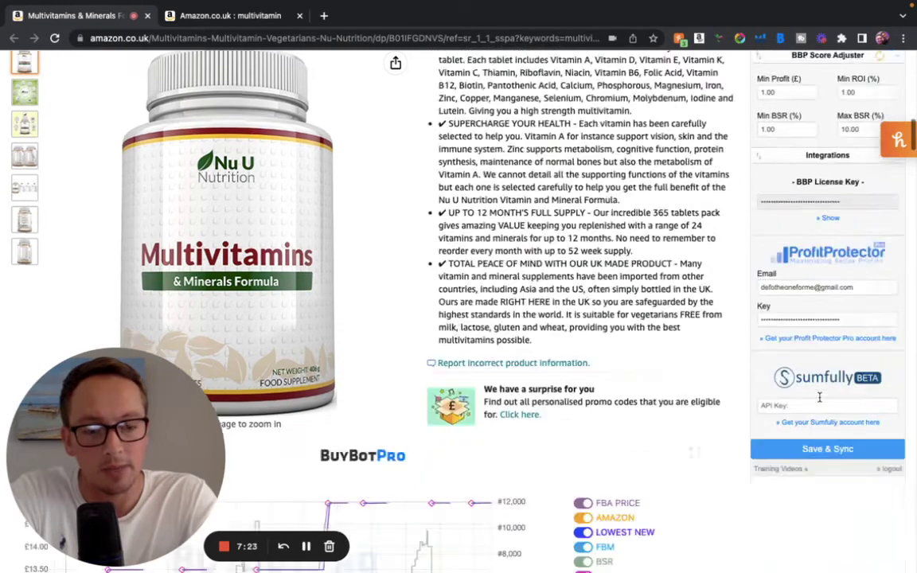
scroll(819, 397, up, 6)
scroll(819, 396, up, 5)
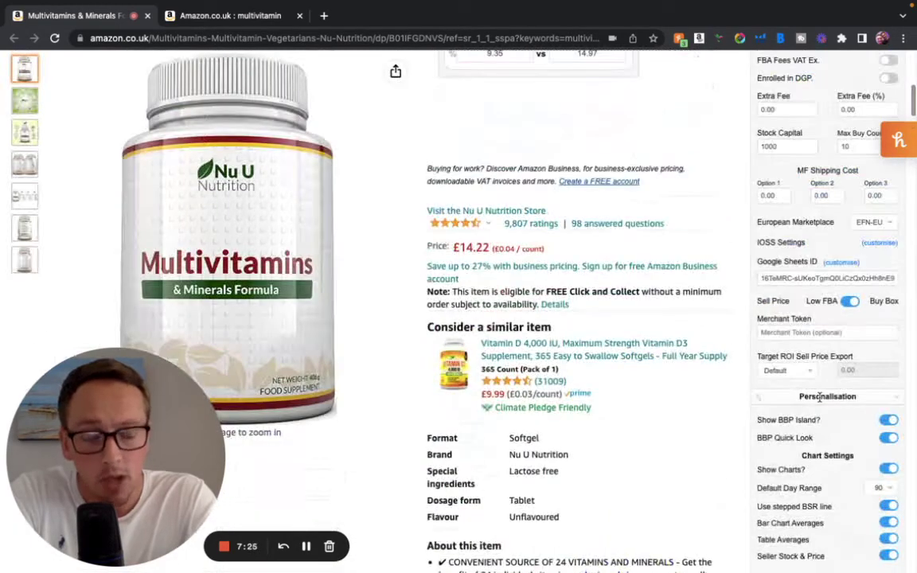
Compare the advanced settings with the Personalisation section, including the BBP Island, Quick Look and chart settings.
scroll(819, 397, up, 1)
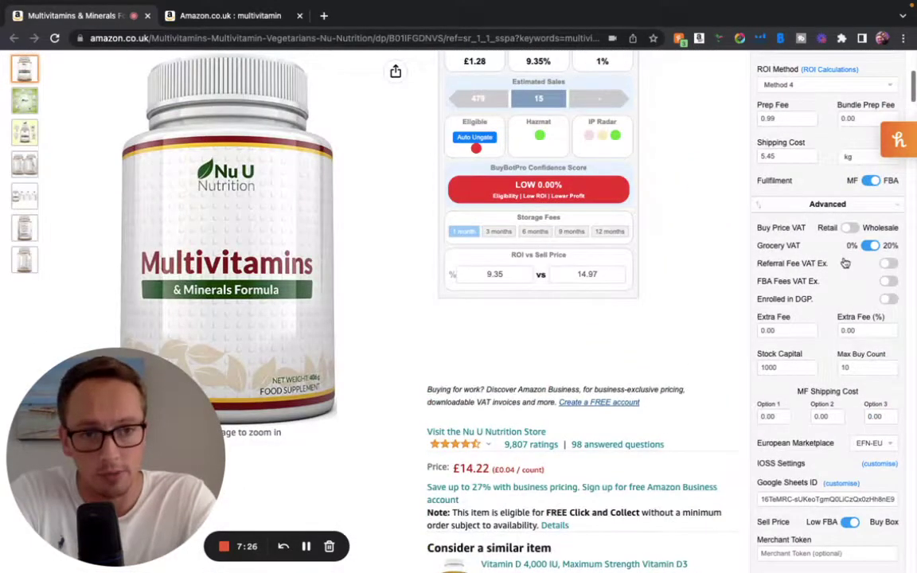
scroll(802, 293, up, 1)
scroll(828, 351, down, 4)
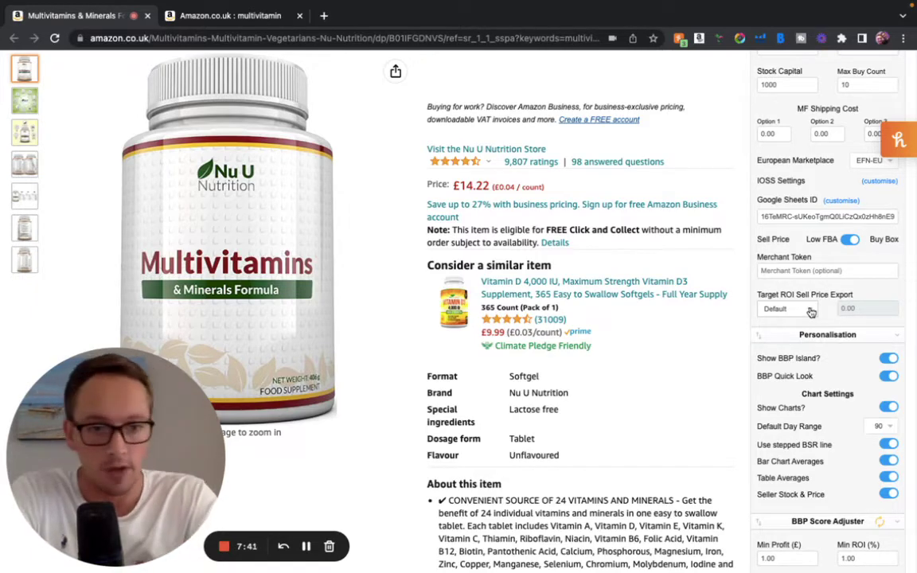
scroll(811, 313, down, 2)
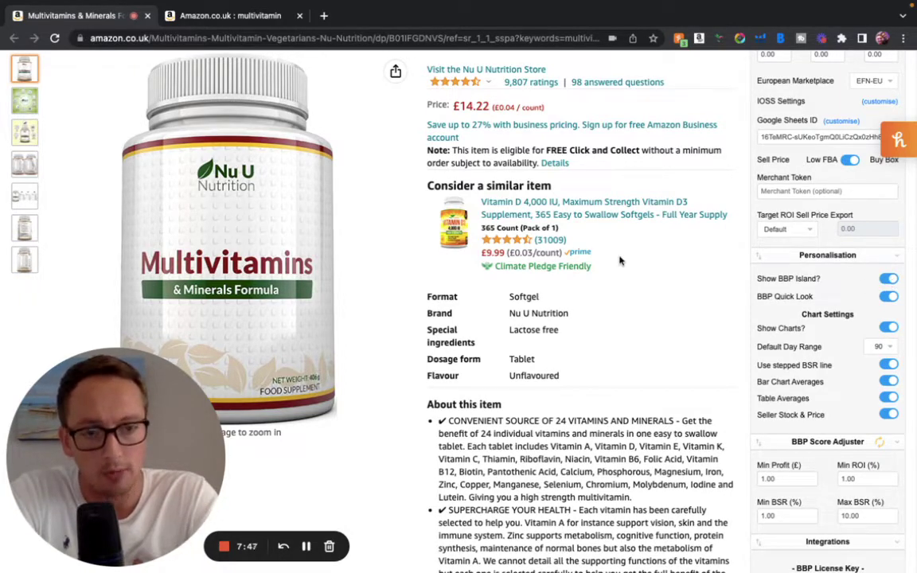
scroll(619, 216, up, 4)
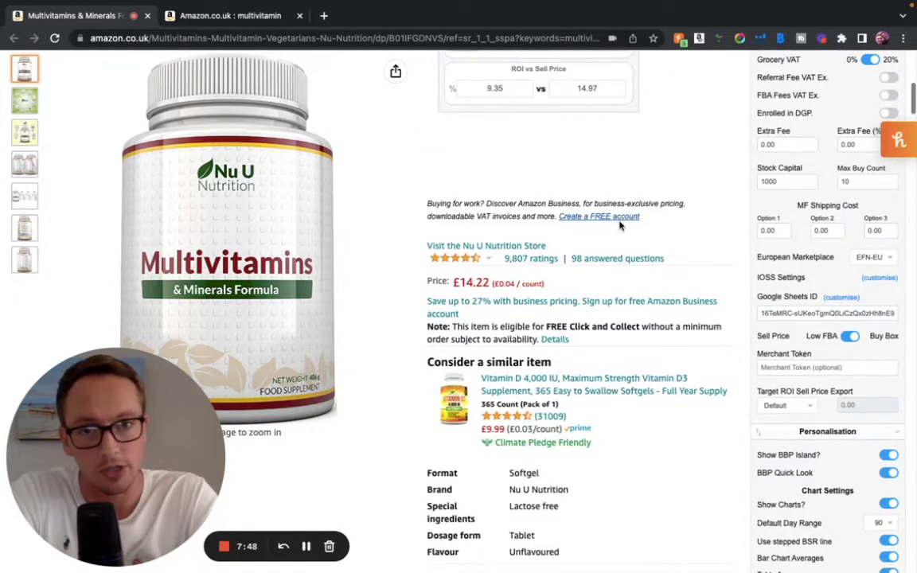
scroll(649, 220, down, 4)
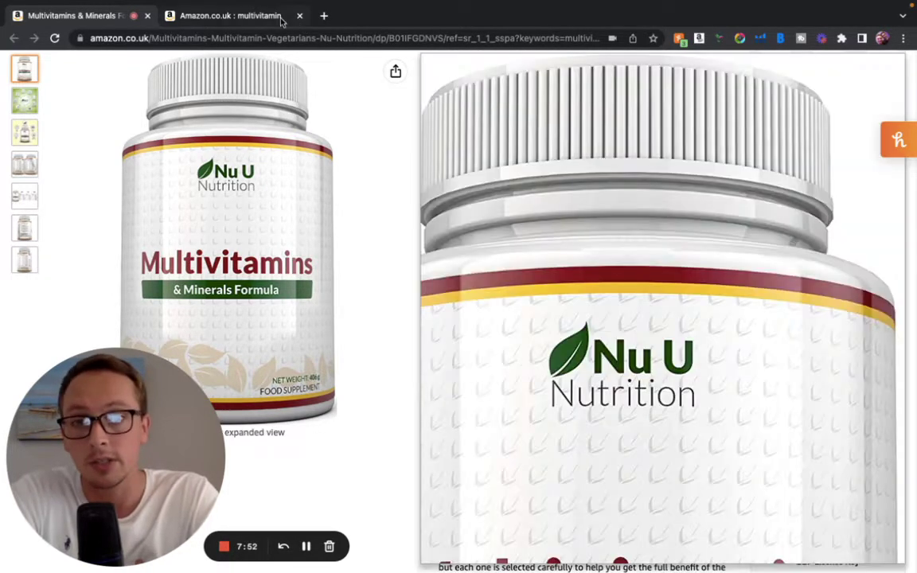
Switch to the multivitamin search results and examine the BuyBotPro Quick Look boxes beneath the products.
click(259, 17)
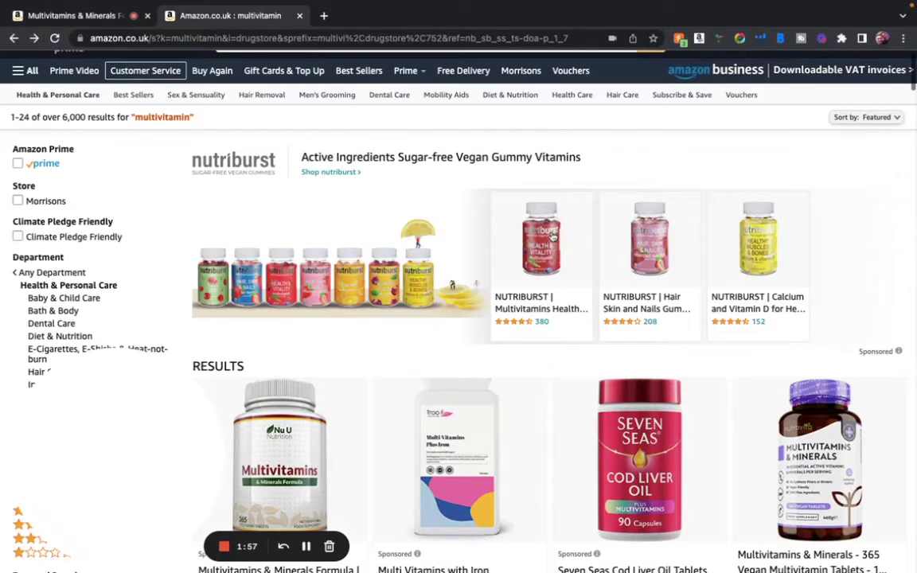
scroll(554, 236, up, 1)
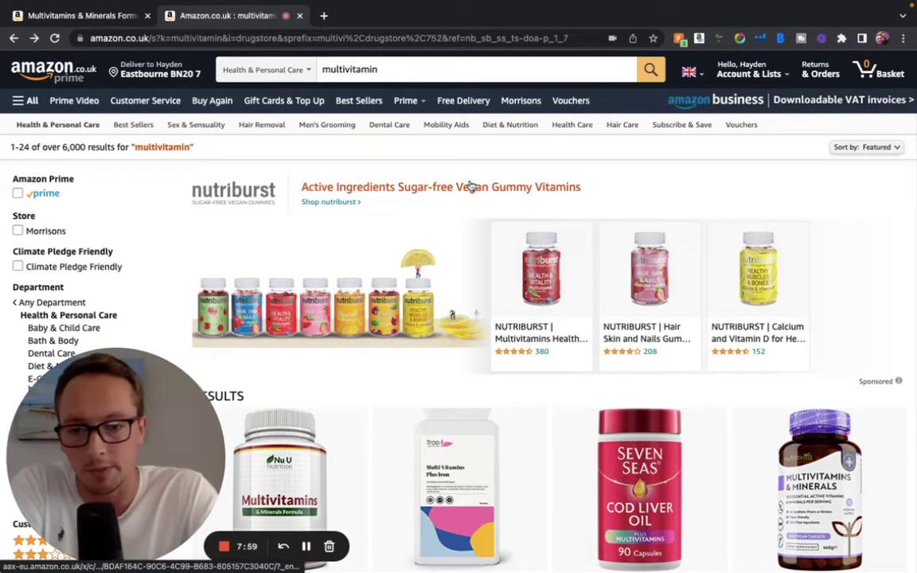
scroll(470, 186, down, 5)
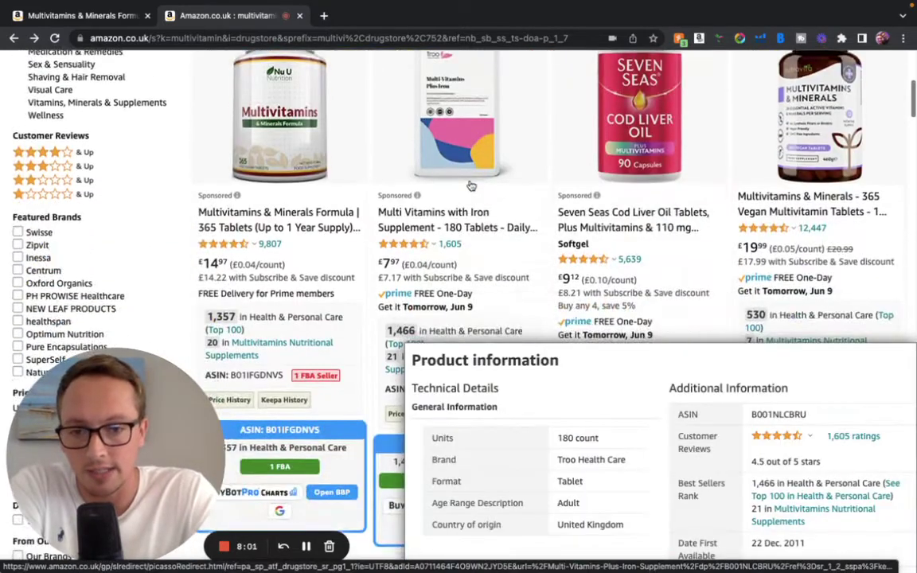
scroll(471, 186, down, 3)
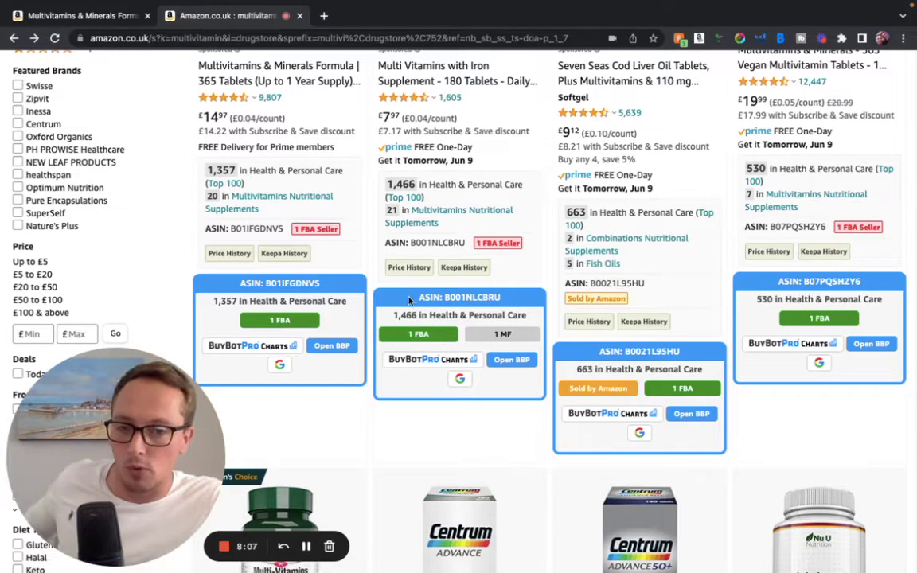
View the BuyBotPro charts for ASIN B001NLCBRU, close them, and look over the surrounding search results.
click(455, 362)
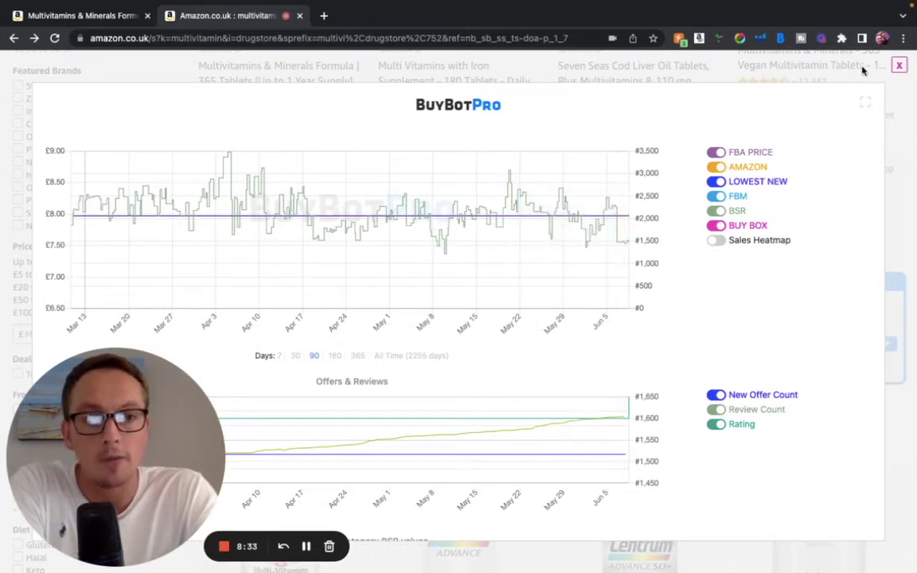
click(899, 68)
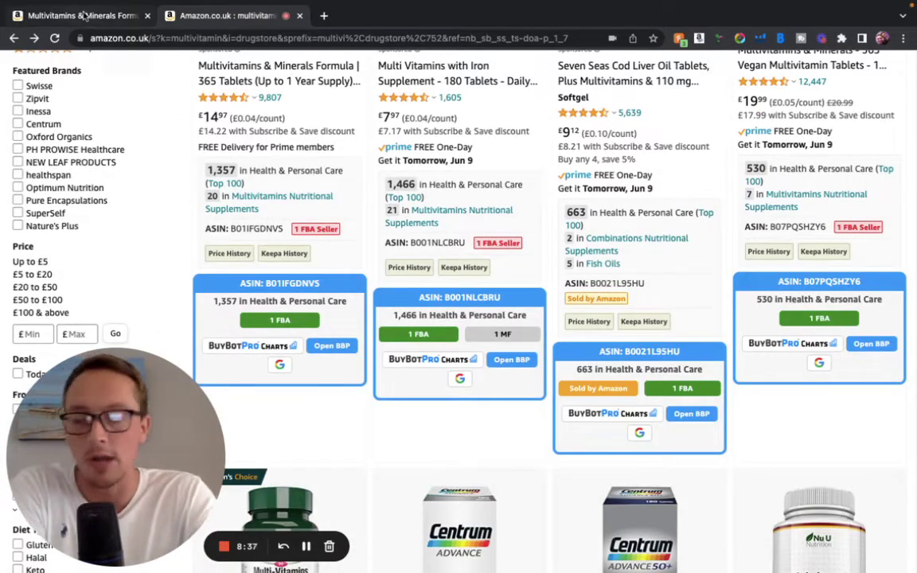
scroll(388, 218, up, 3)
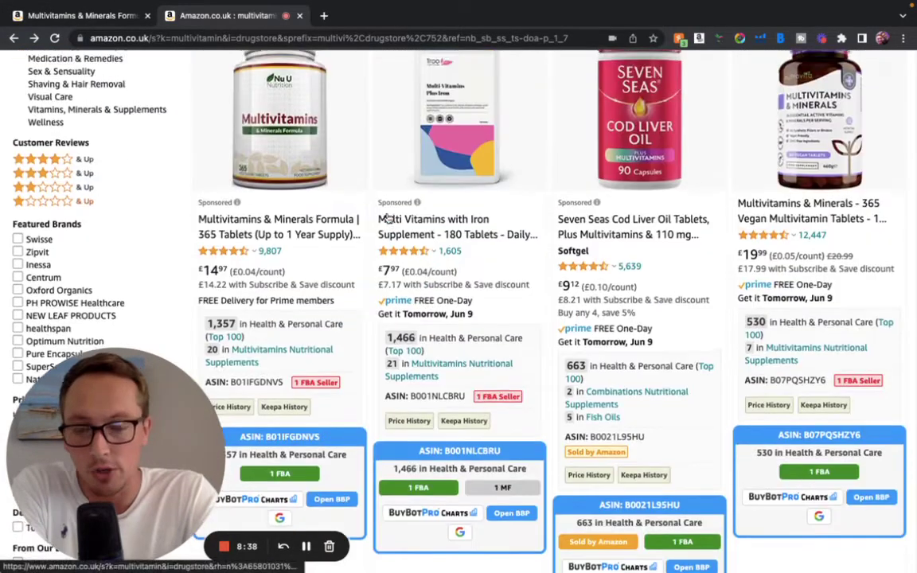
scroll(388, 219, down, 5)
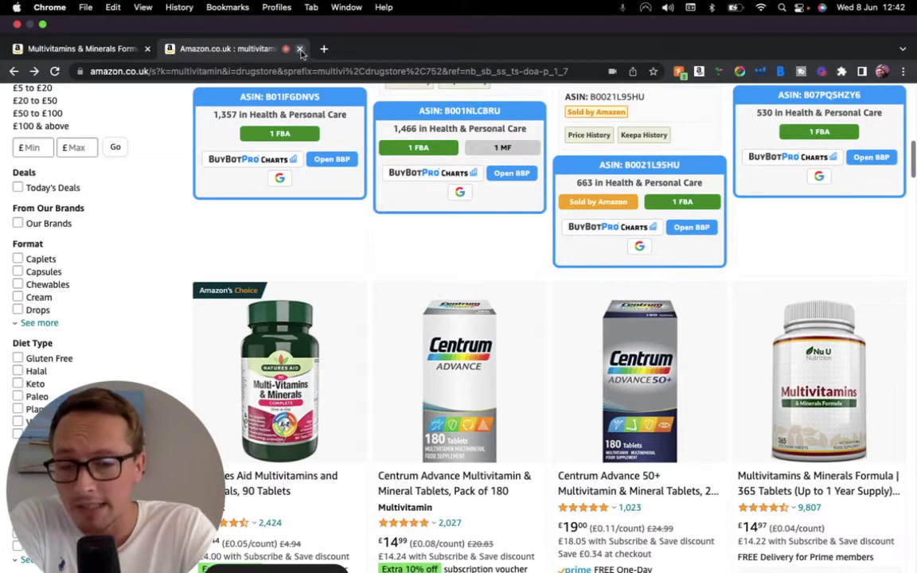
Close the search results and examine the BuyBotPro charts on the Nu U multivitamins listing down to Buy Box Statistics.
click(300, 49)
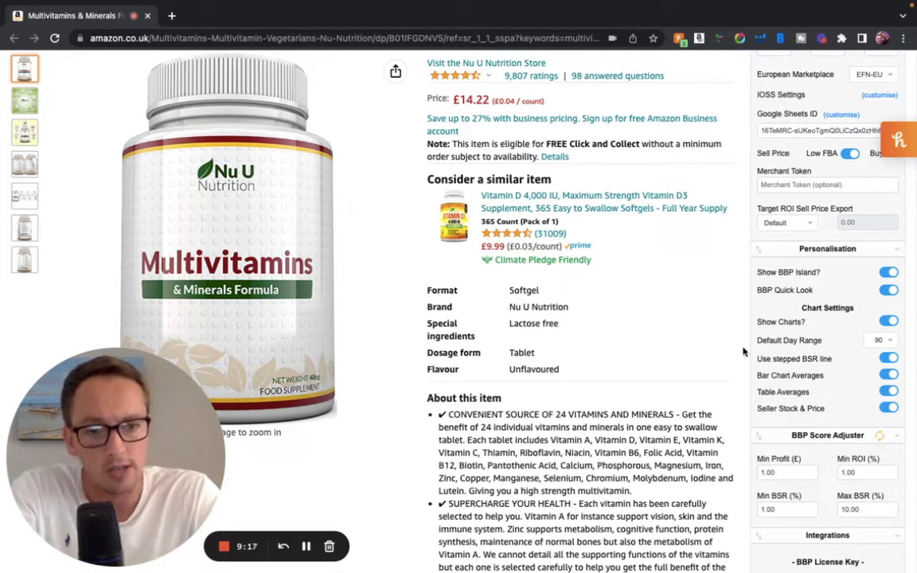
scroll(743, 351, down, 15)
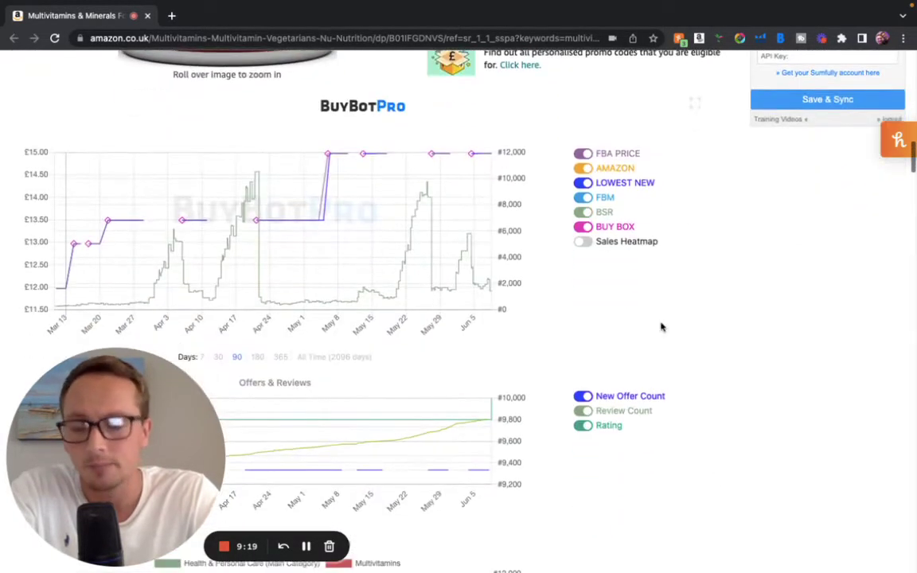
scroll(545, 308, down, 2)
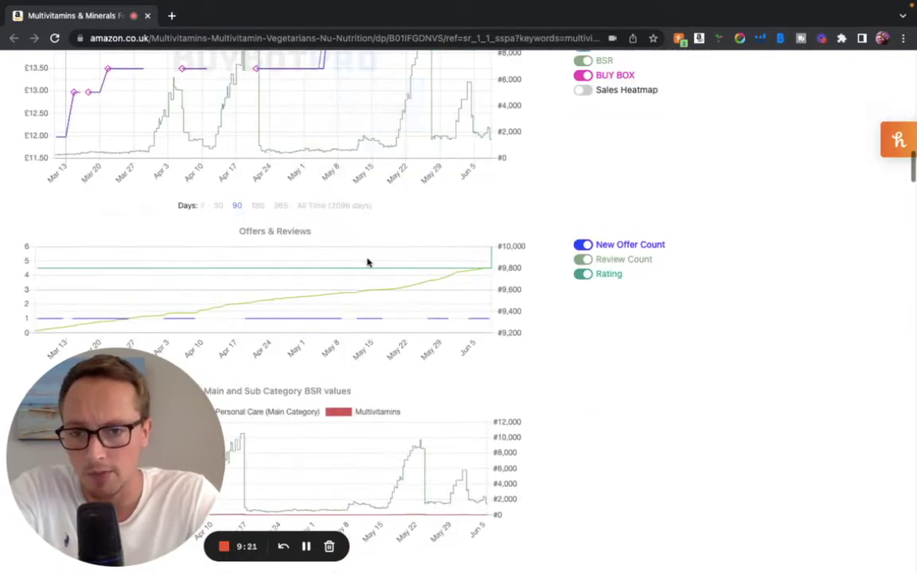
scroll(368, 262, down, 4)
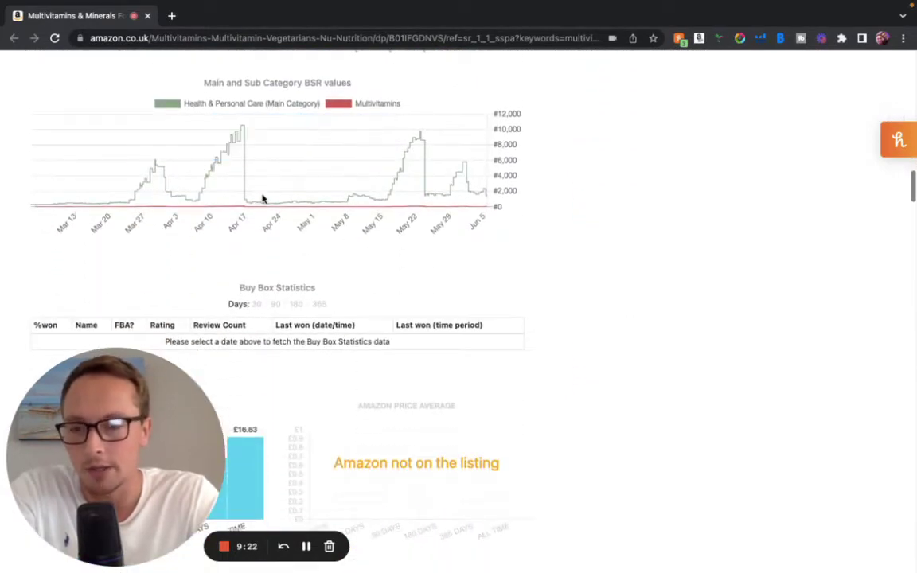
Examine the FBA, New and Buy Box average bar charts, and compare them with the chart options under Personalisation and the BBP Score Adjuster.
scroll(263, 199, down, 4)
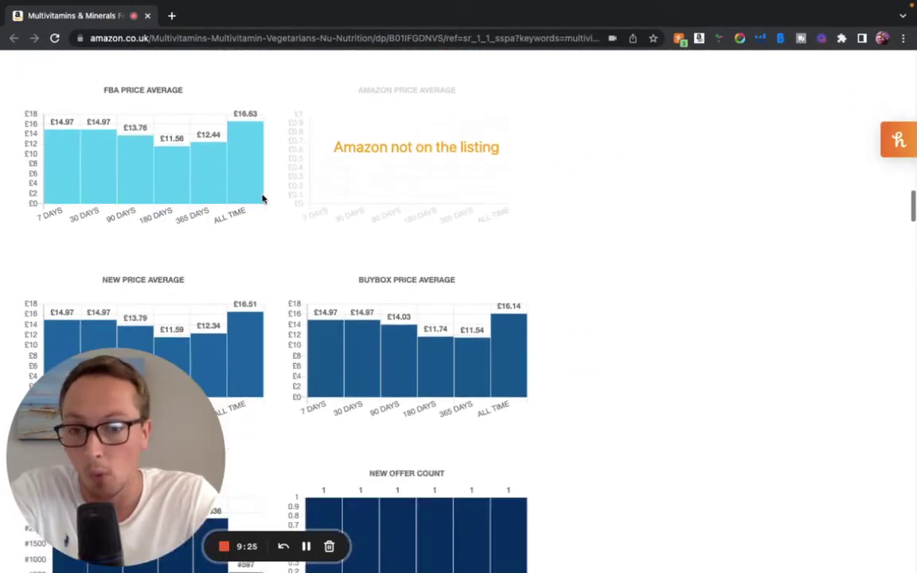
scroll(263, 199, down, 6)
scroll(263, 199, up, 11)
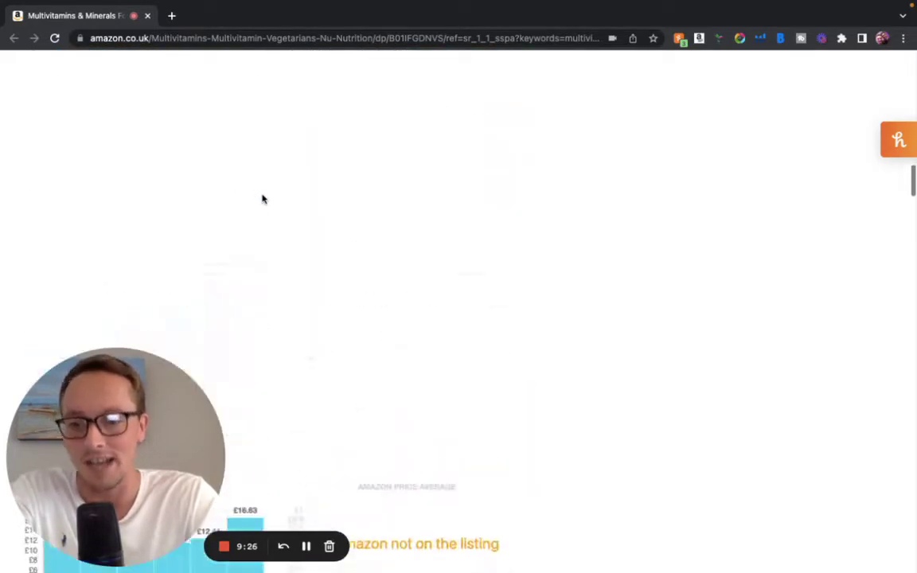
scroll(262, 199, up, 15)
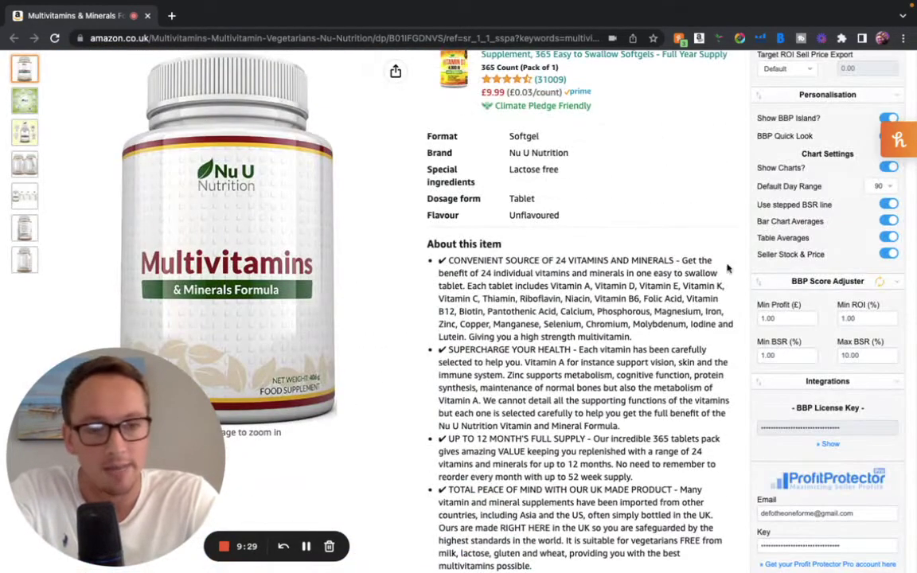
scroll(727, 268, up, 1)
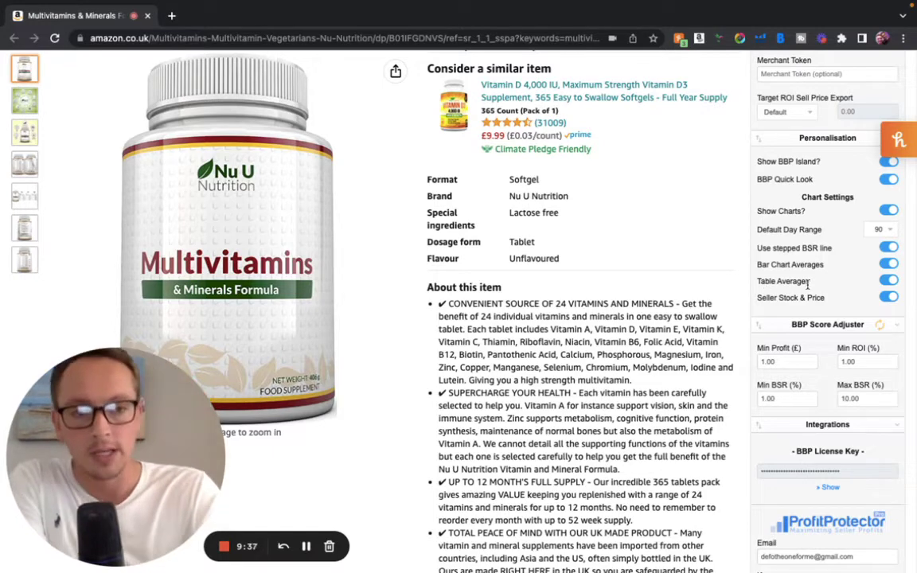
scroll(870, 329, down, 2)
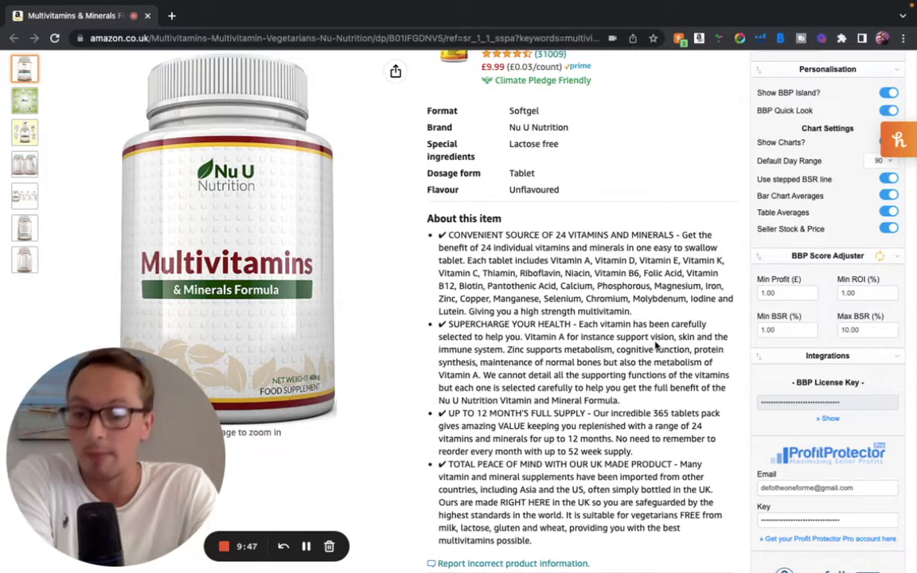
View the BBP Score Analysis behind the confidence score in the BuyBotPro Island.
scroll(657, 345, up, 11)
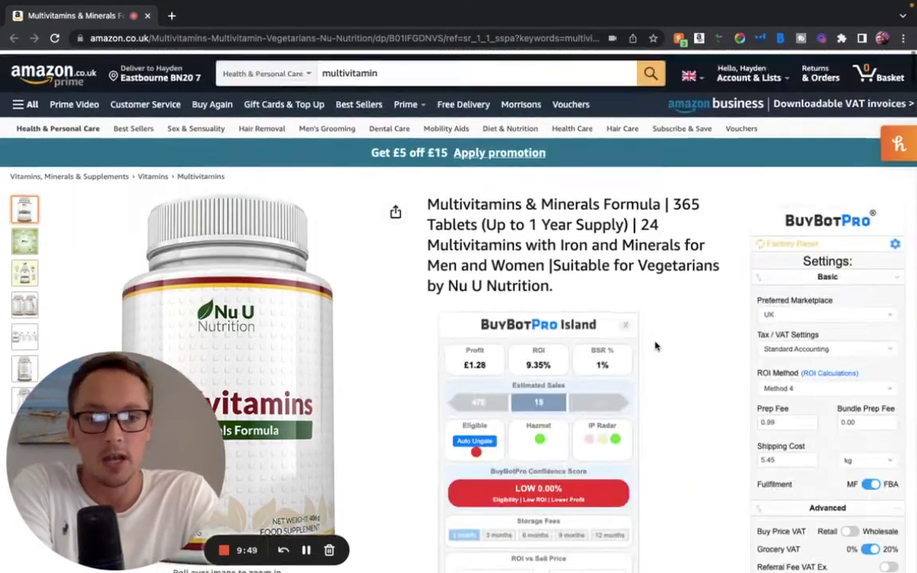
scroll(655, 344, down, 2)
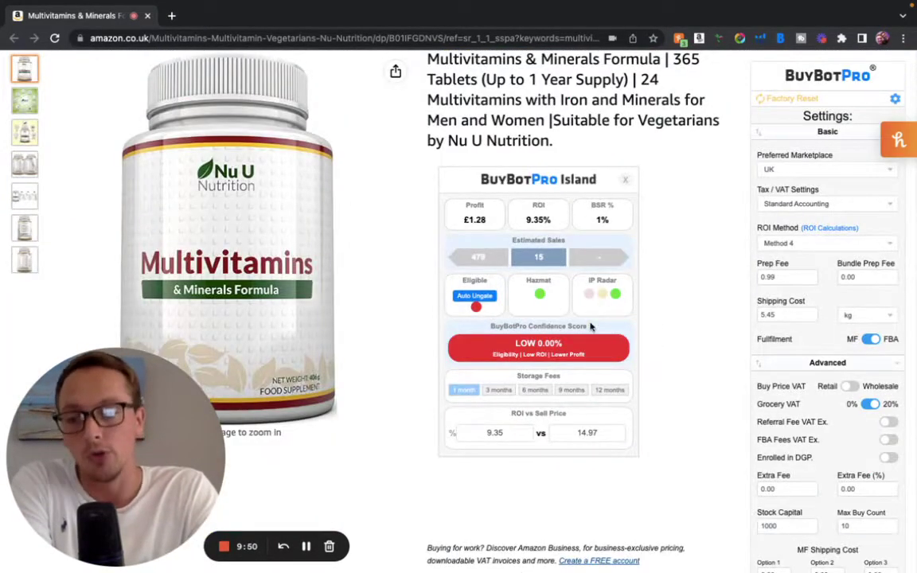
mouse_move(504, 341)
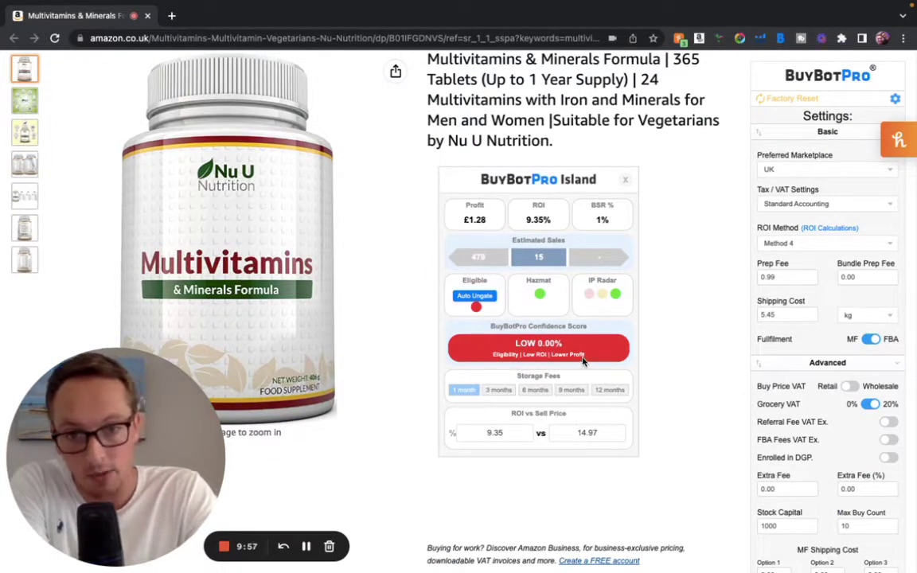
mouse_move(583, 358)
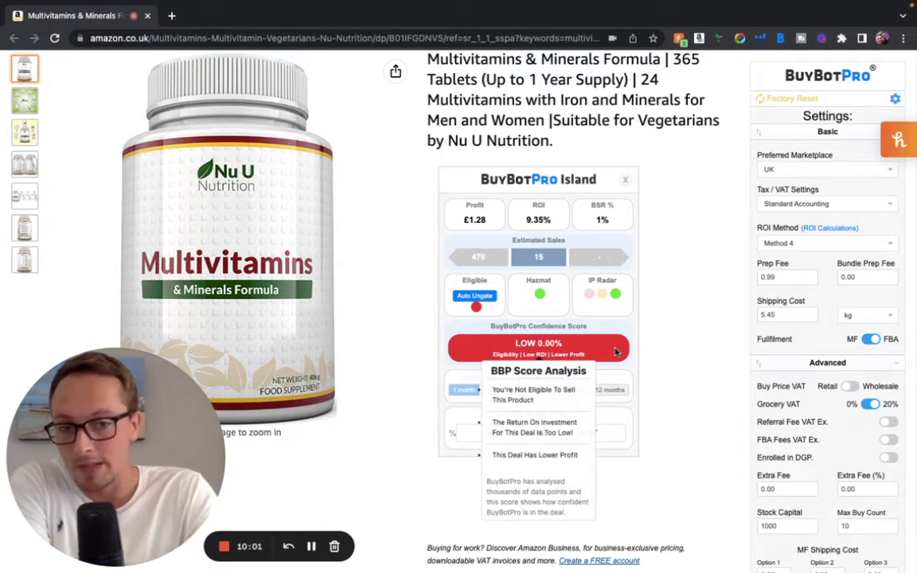
Examine the BBP Score Adjuster limits and the Integrations section with the ProfitProtector Pro and Sumfully connections.
scroll(615, 352, down, 10)
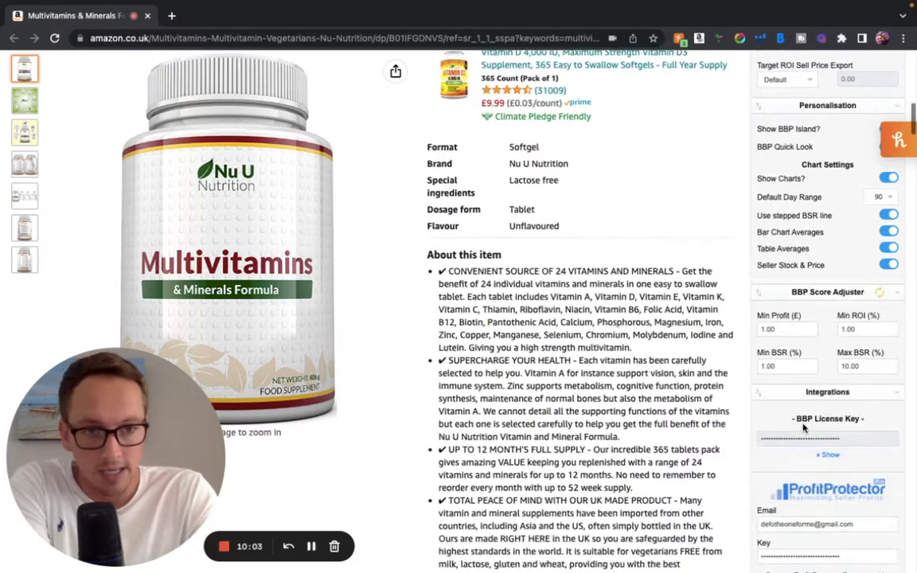
scroll(802, 428, down, 5)
scroll(803, 427, up, 7)
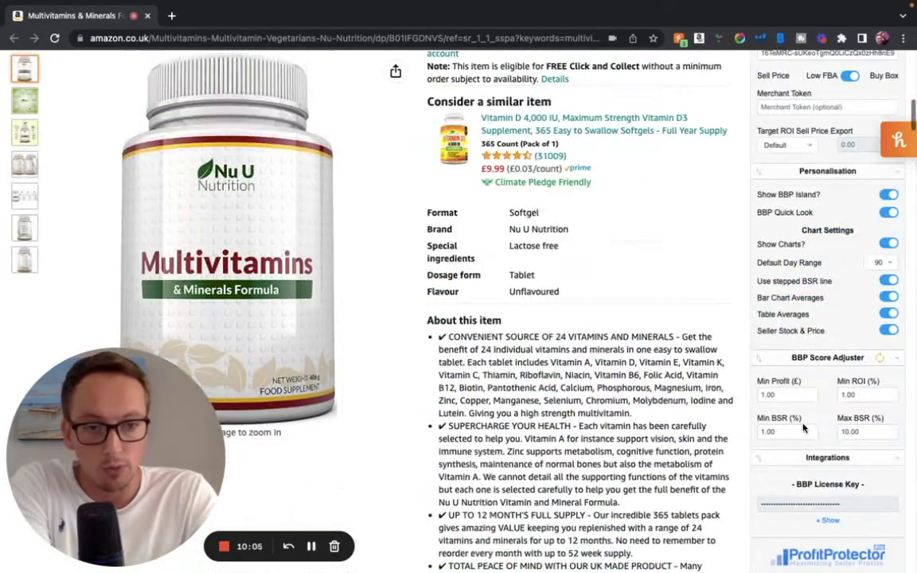
scroll(803, 428, down, 2)
scroll(803, 427, down, 3)
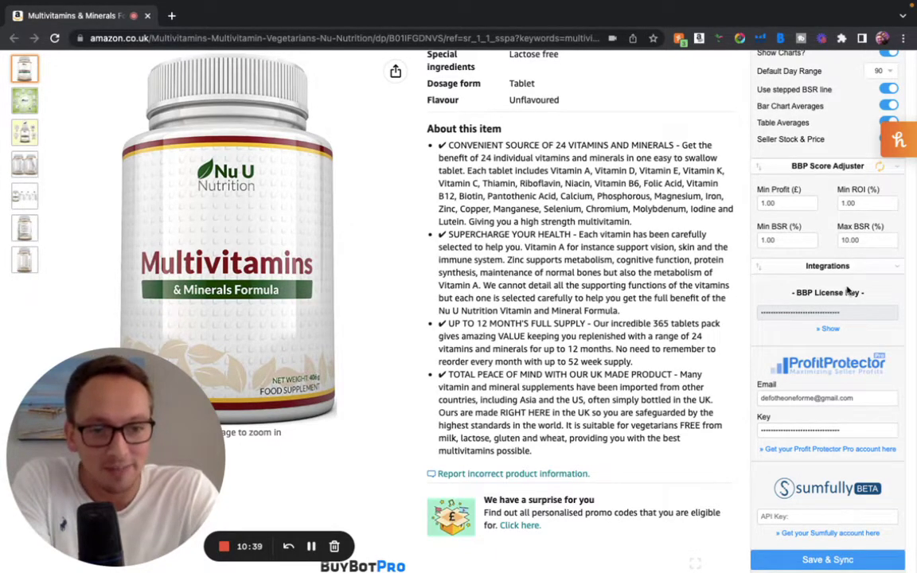
scroll(849, 291, down, 3)
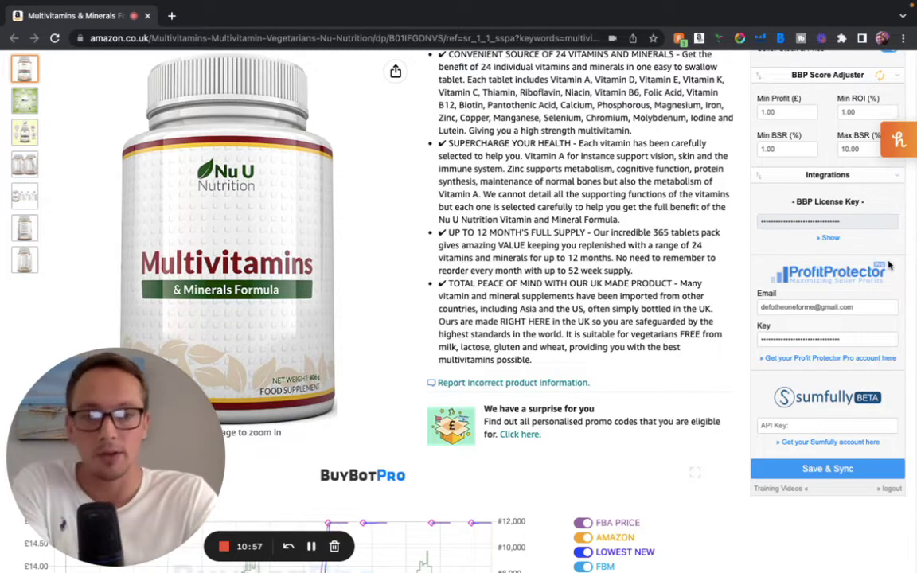
mouse_move(808, 406)
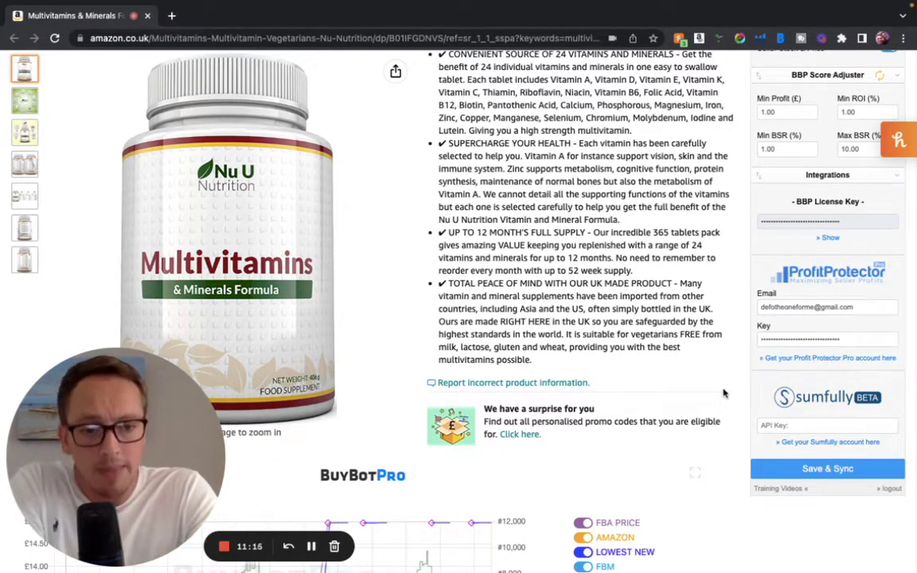
Close the BuyBotPro settings to bring back the calculator beside the Island.
scroll(762, 298, up, 10)
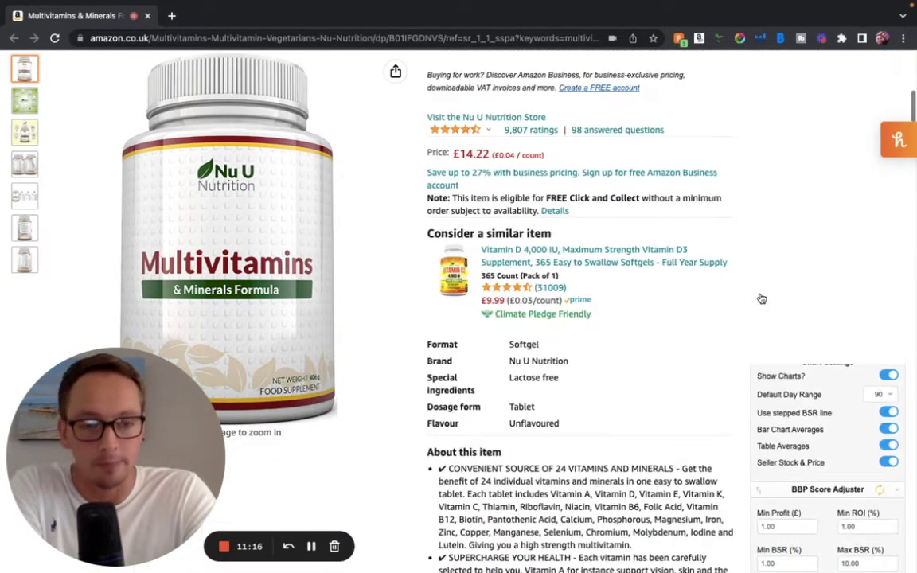
scroll(762, 298, up, 5)
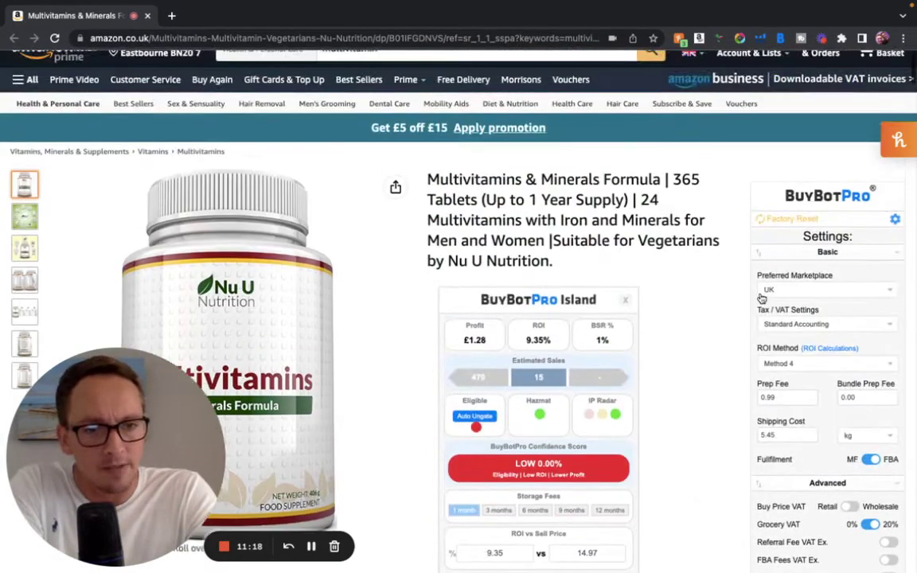
click(896, 220)
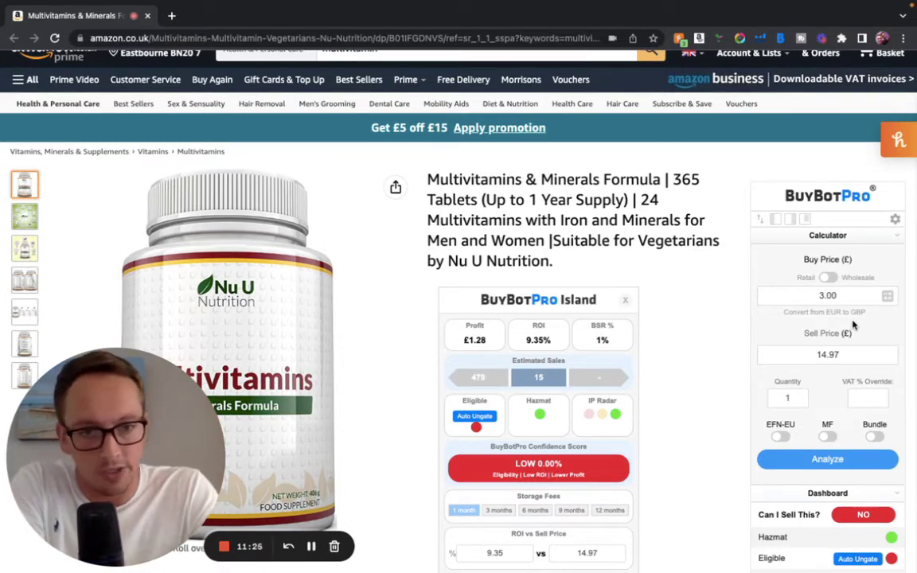
scroll(765, 303, down, 3)
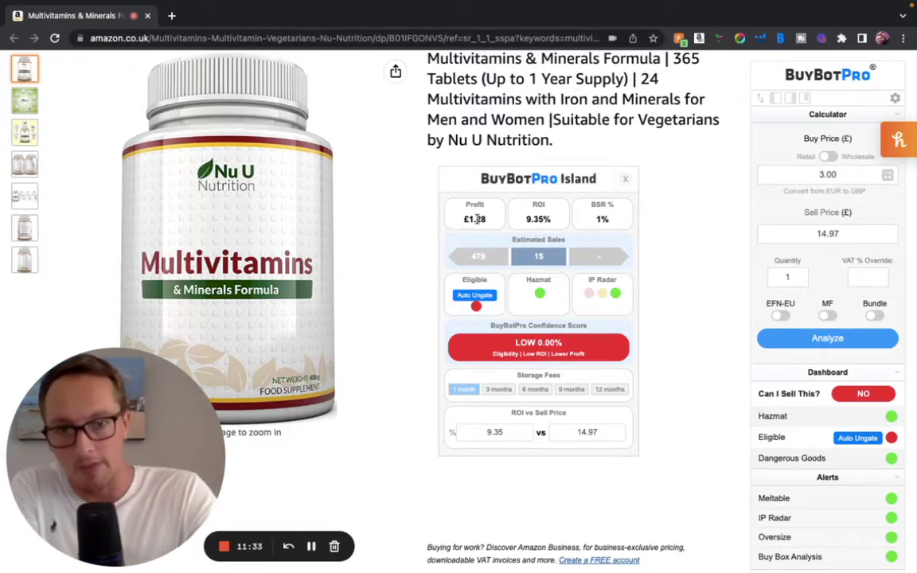
Examine the sidebar's alerts, details and discounts, including the Break Even explanation, and compare them with the Island.
scroll(715, 286, down, 10)
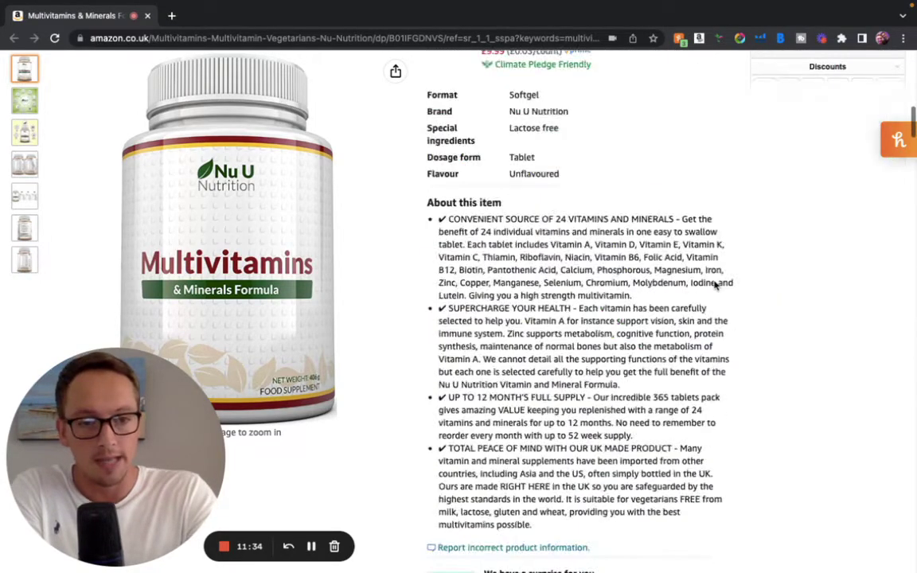
scroll(714, 287, up, 8)
scroll(714, 295, down, 1)
scroll(714, 300, down, 2)
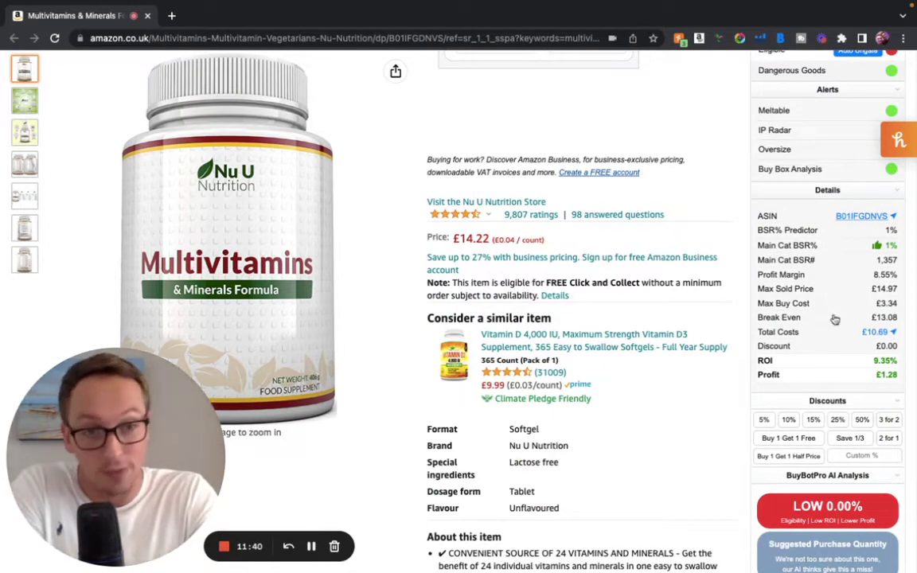
scroll(828, 319, up, 4)
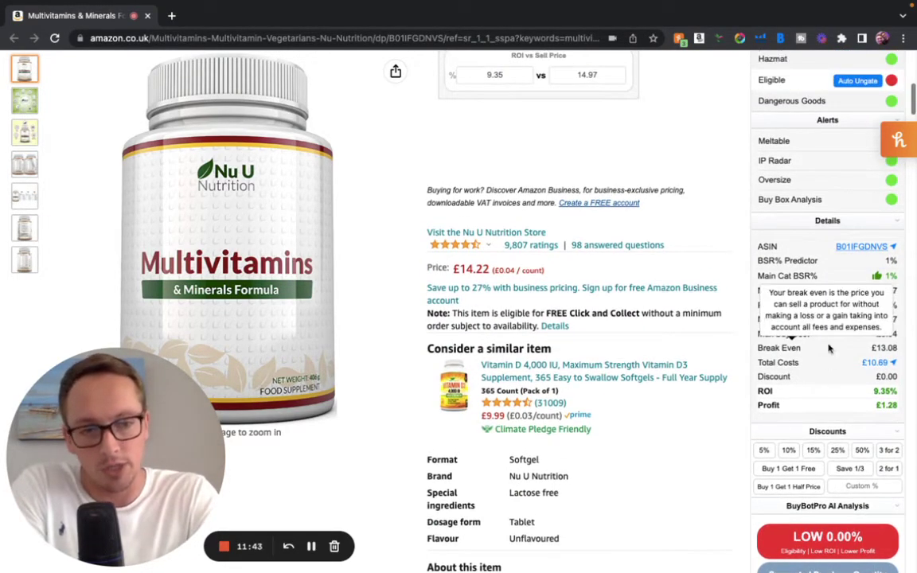
scroll(828, 342, up, 2)
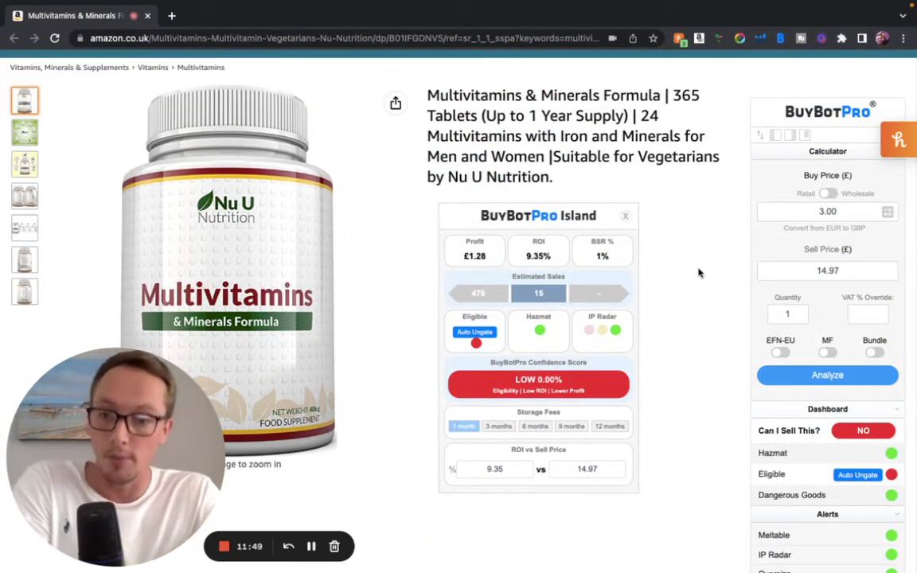
Preview the Island's storage fees for 3, 6, 9 and 12 months, check the score analysis, and restore the 1 month period.
mouse_move(468, 405)
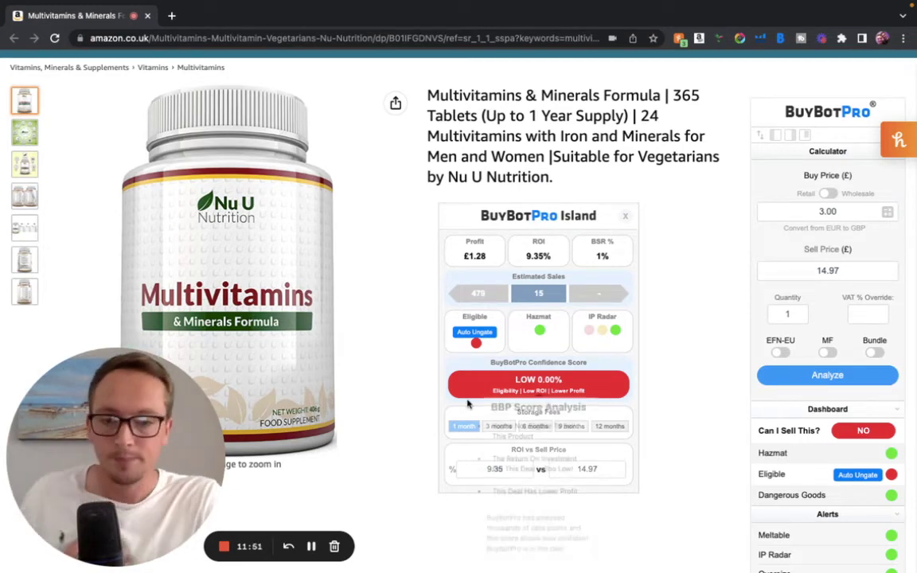
scroll(637, 413, down, 2)
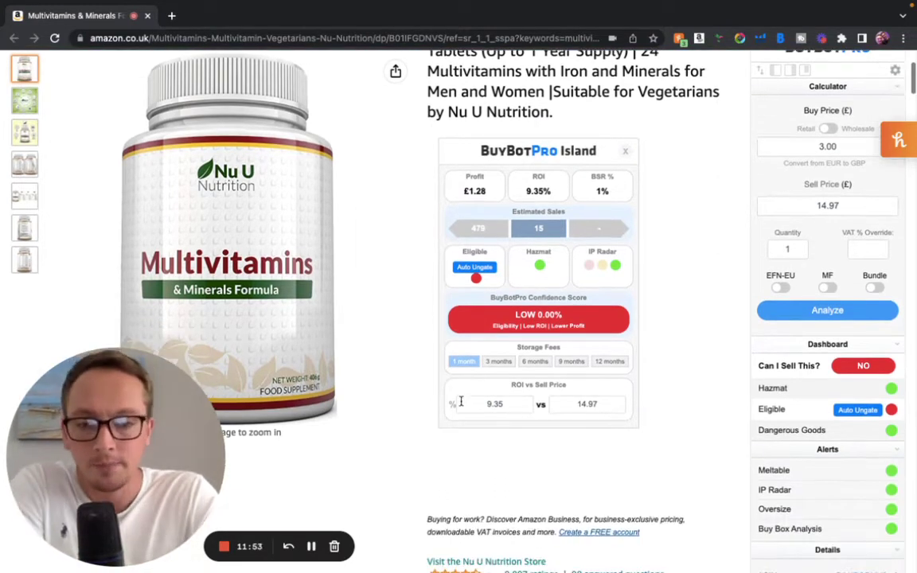
click(497, 363)
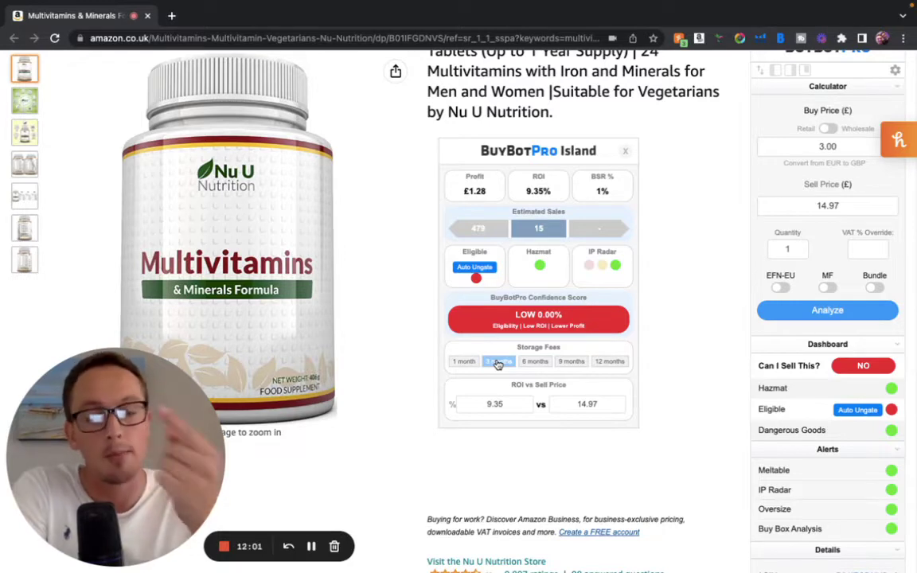
click(534, 364)
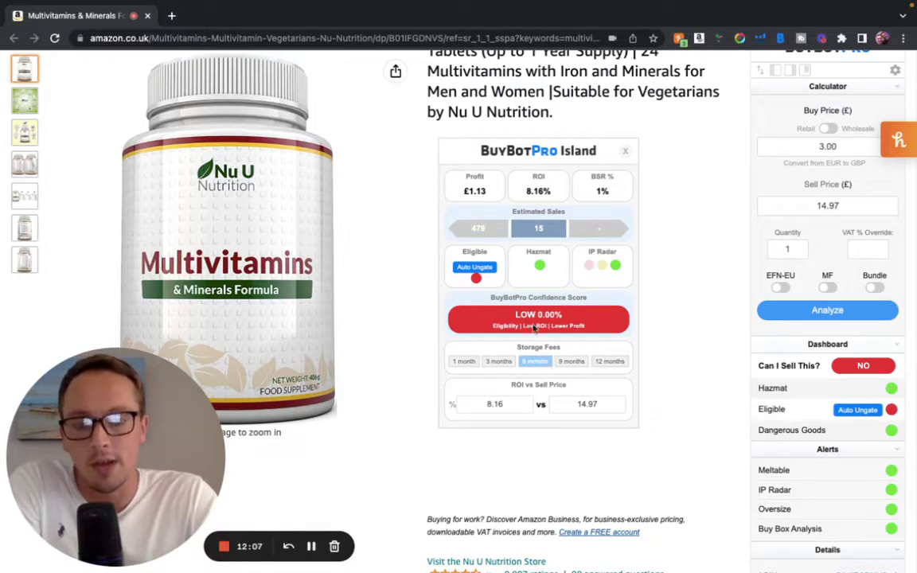
click(567, 362)
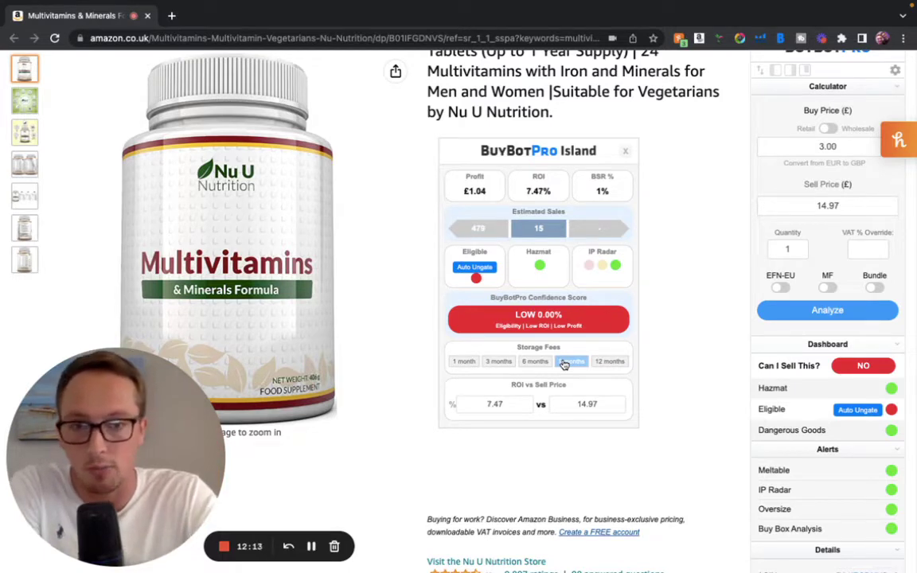
click(621, 362)
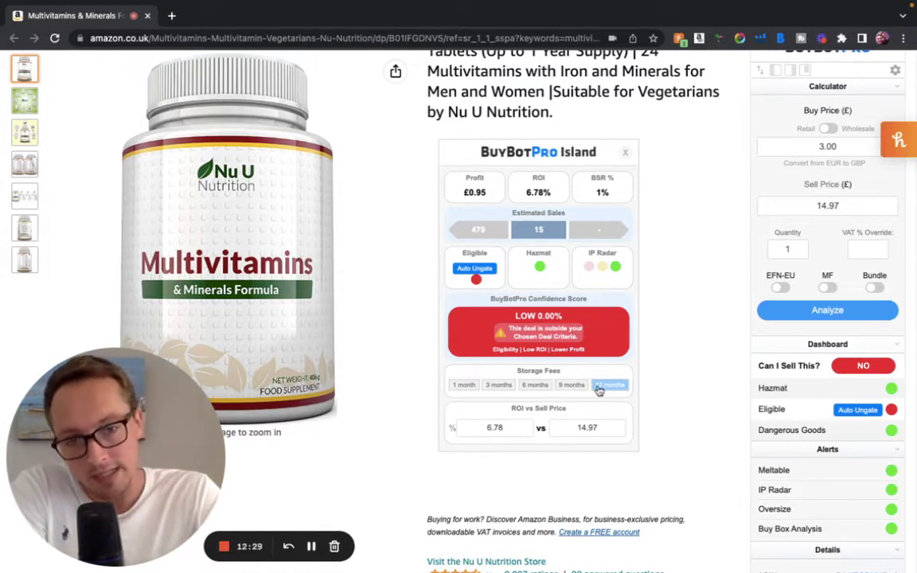
mouse_move(539, 324)
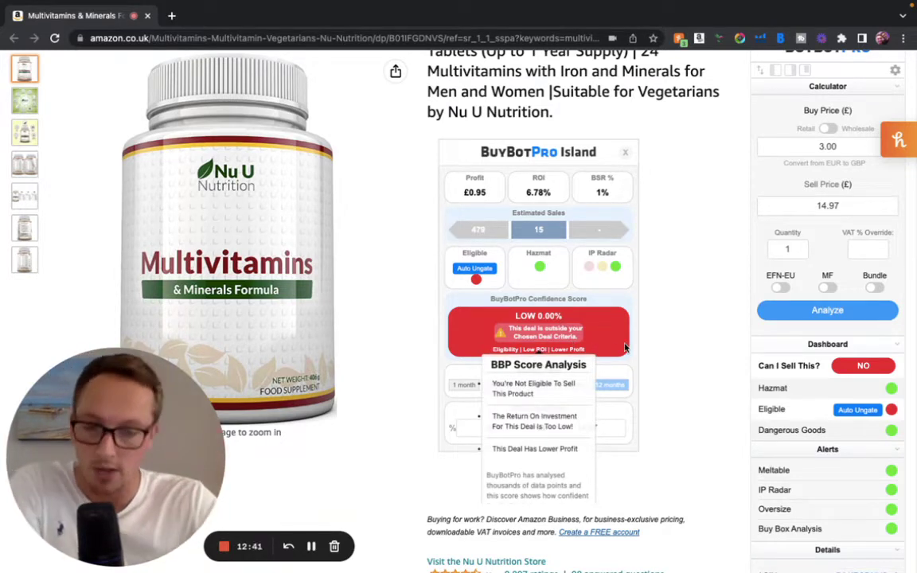
click(465, 386)
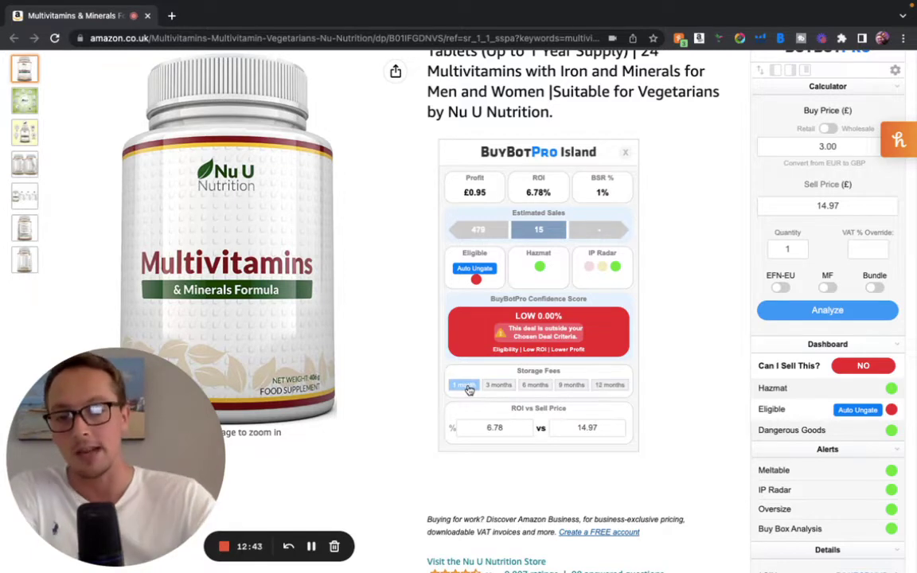
click(465, 385)
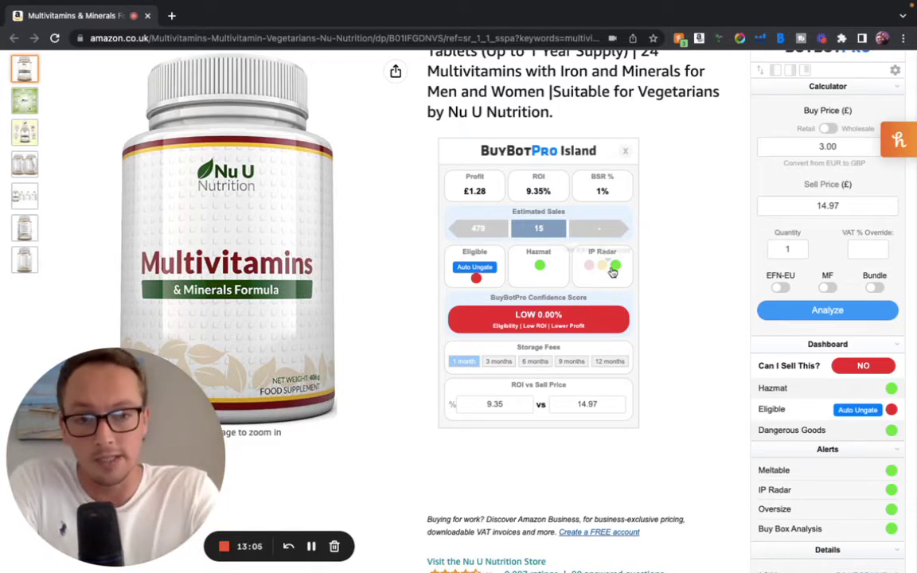
Inspect the explanations for IP Radar, Eligible and the confidence score in the Island.
mouse_move(615, 273)
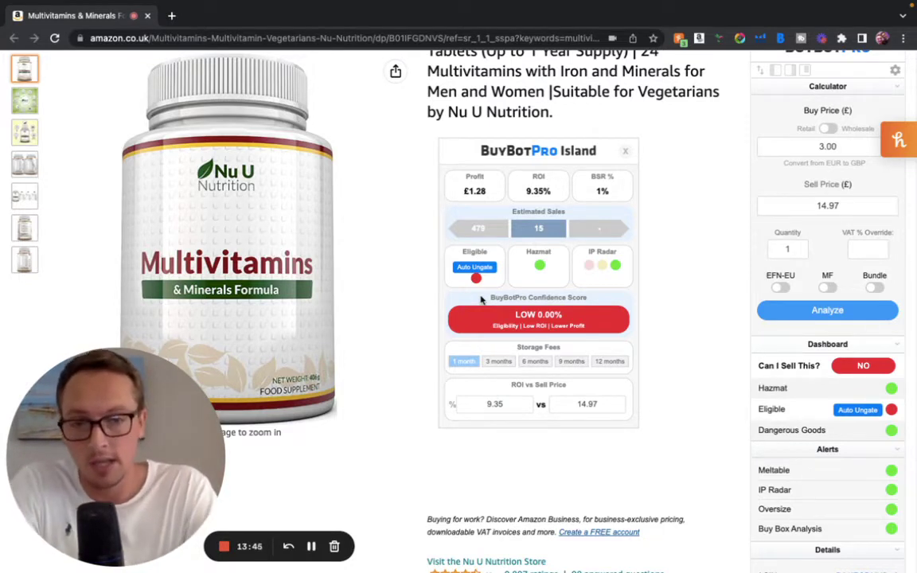
mouse_move(477, 268)
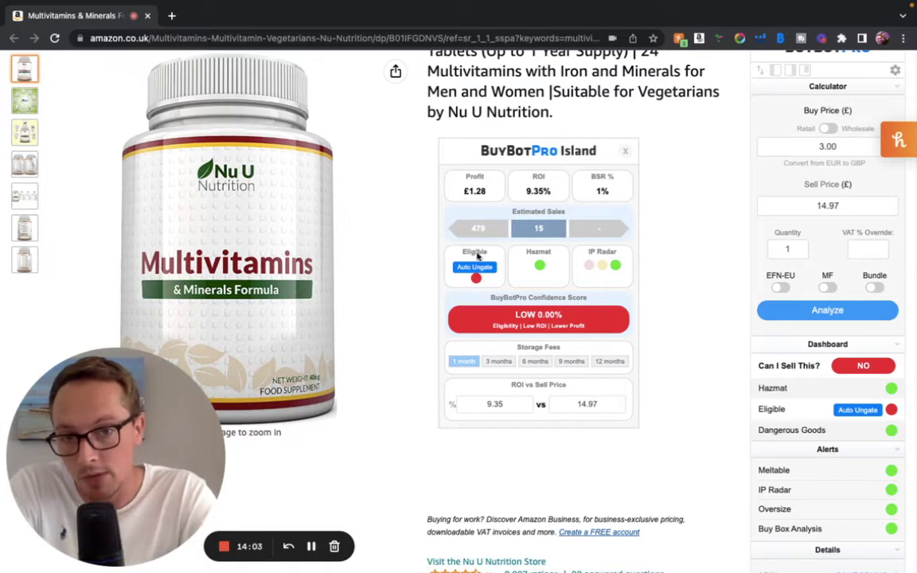
mouse_move(516, 316)
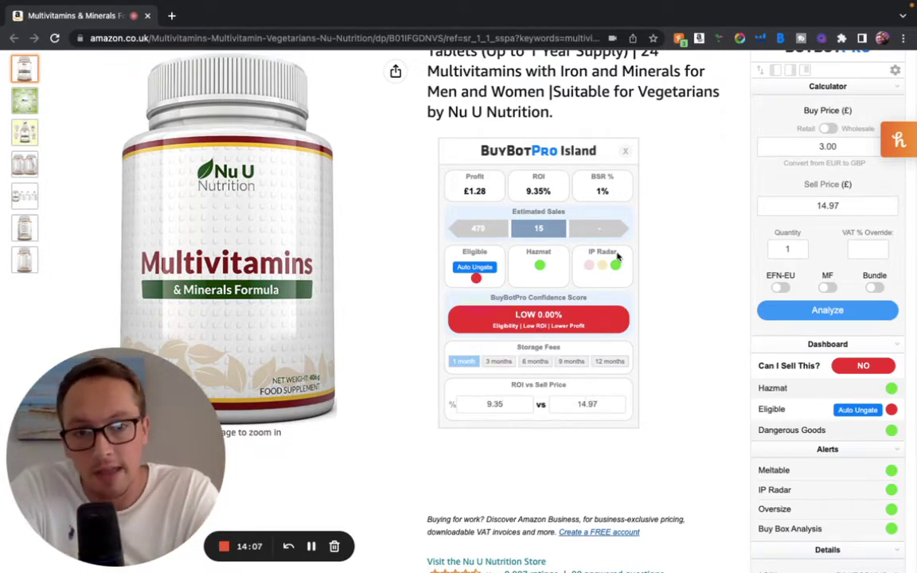
mouse_move(616, 267)
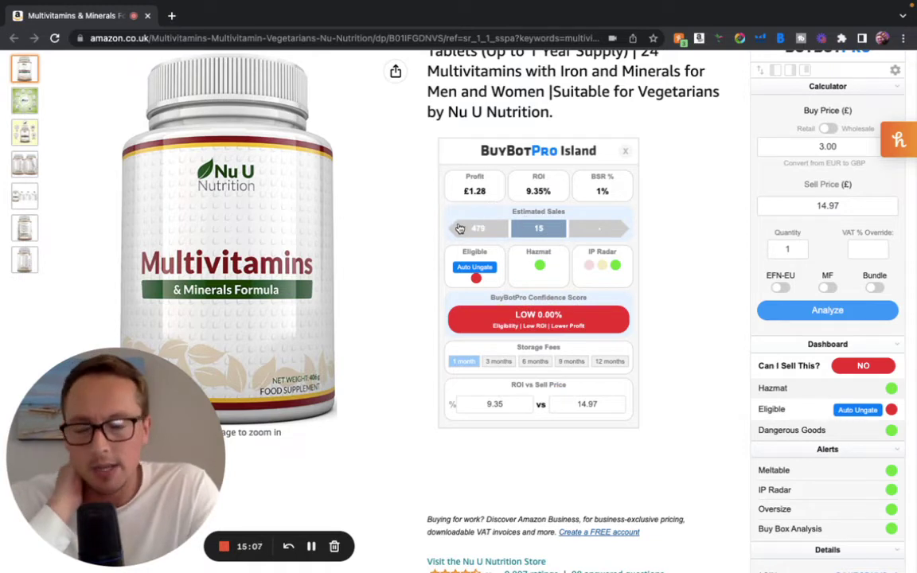
Examine the Island's monthly sales breakdown and estimated sales range, along with the calculator's VAT override, EFN-EU, MF and Bundle options.
mouse_move(542, 230)
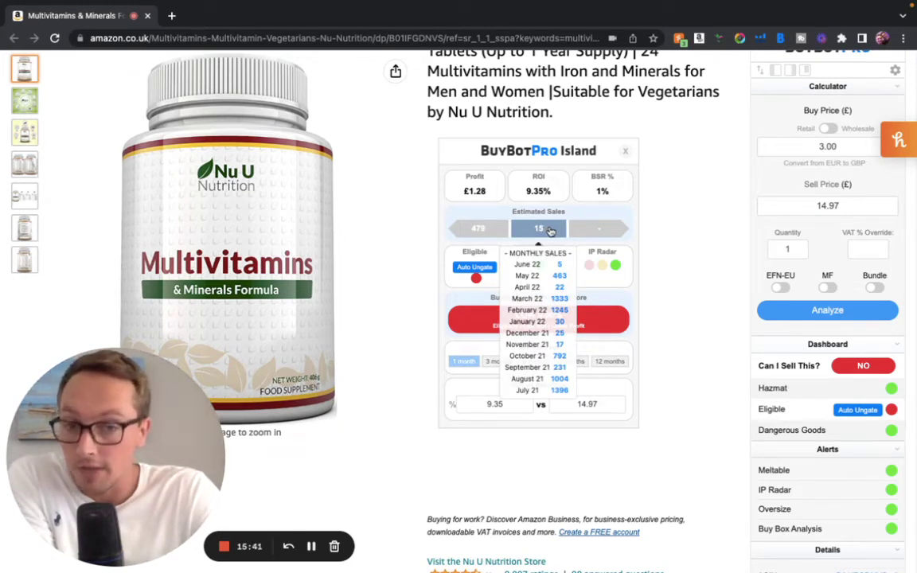
mouse_move(487, 232)
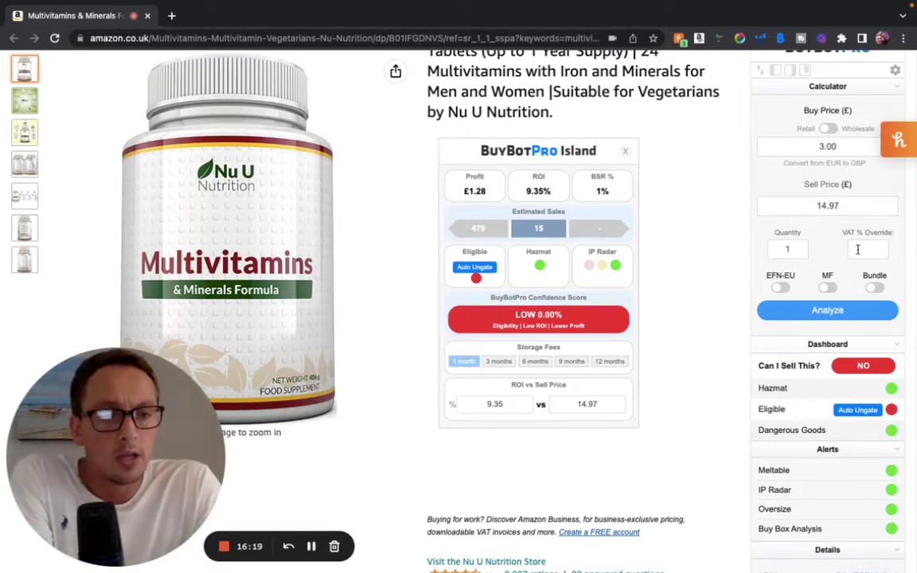
scroll(796, 231, down, 2)
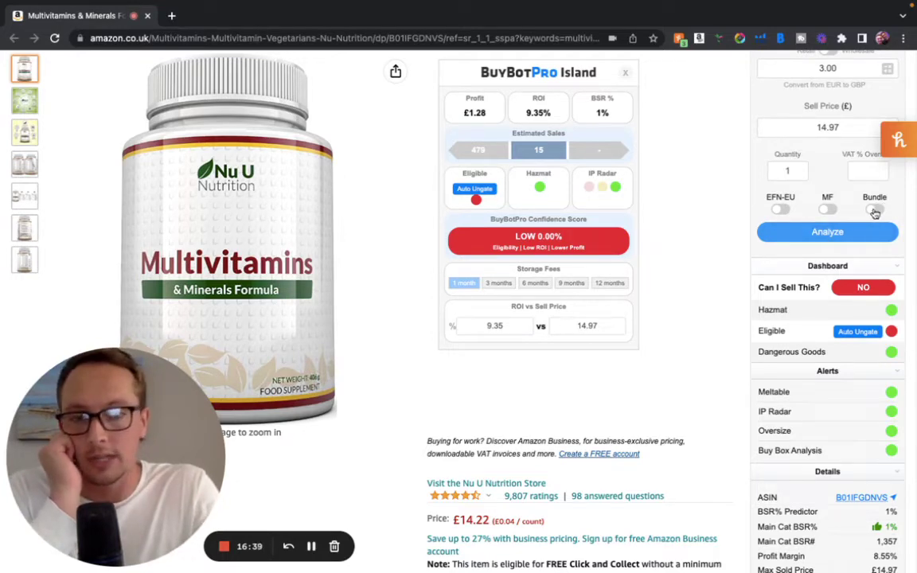
scroll(807, 255, up, 1)
scroll(807, 255, up, 1)
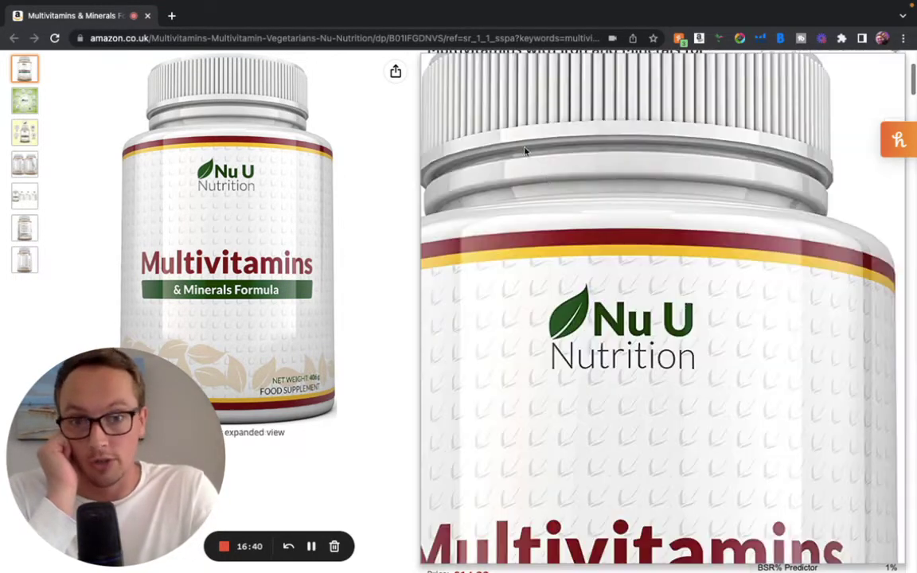
Compare the sidebar's Hazmat, Eligible and Dangerous Goods statuses with the corresponding indicators in the Island.
scroll(825, 328, down, 2)
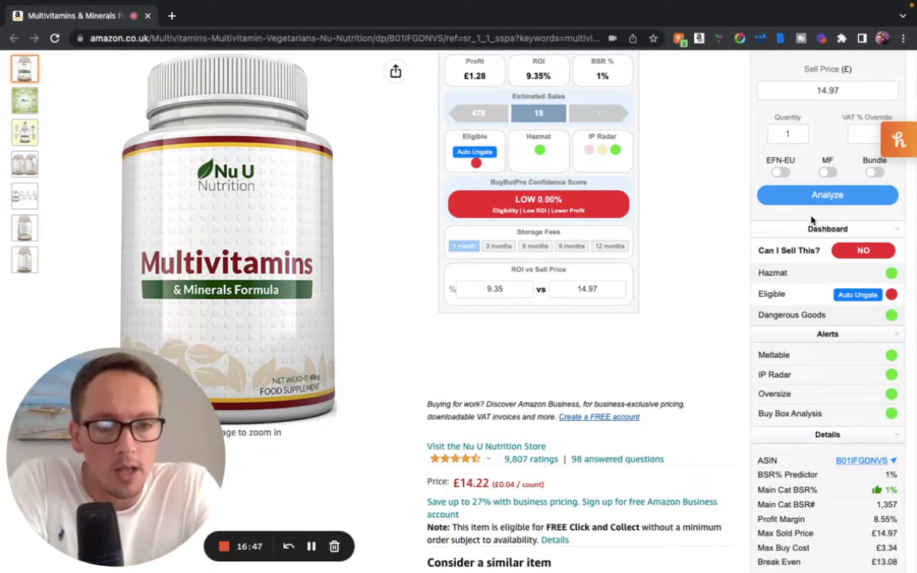
scroll(833, 231, down, 1)
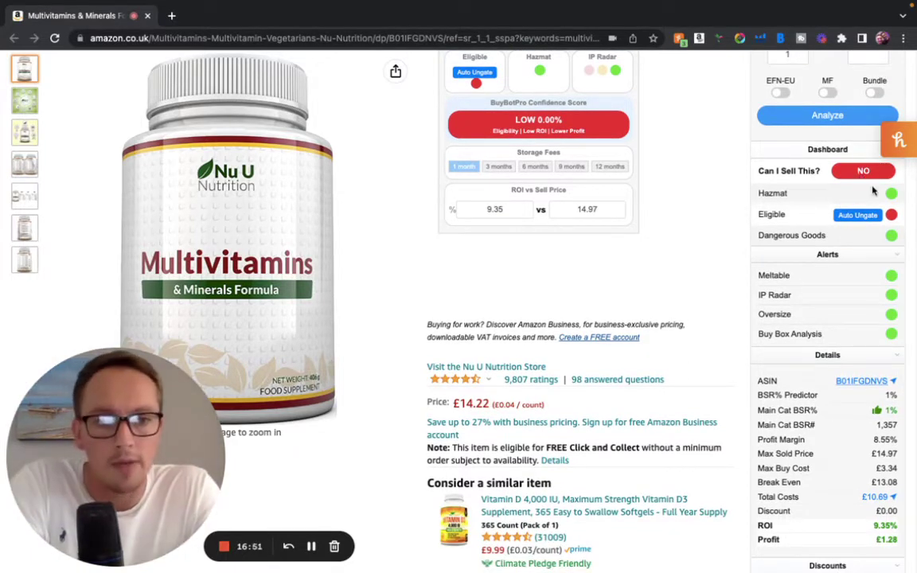
scroll(558, 135, up, 1)
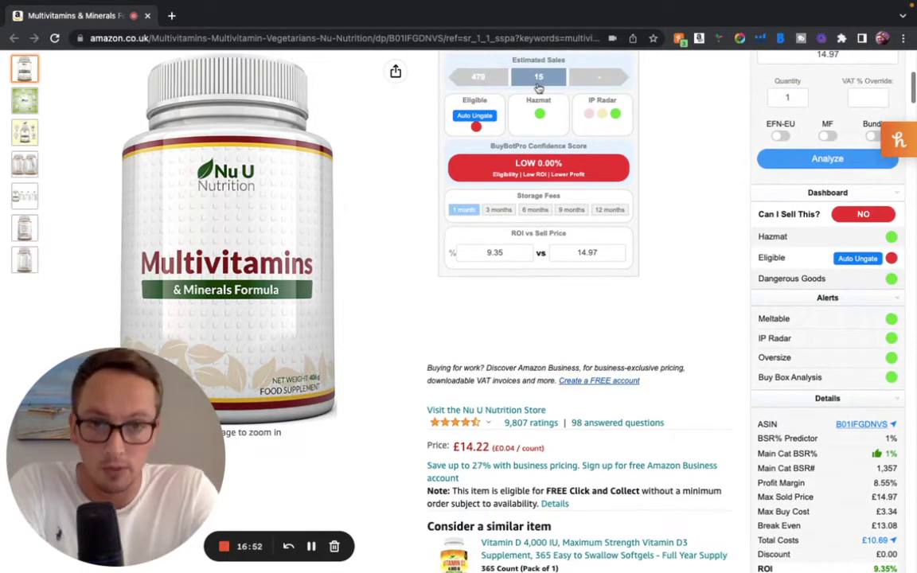
scroll(704, 195, up, 2)
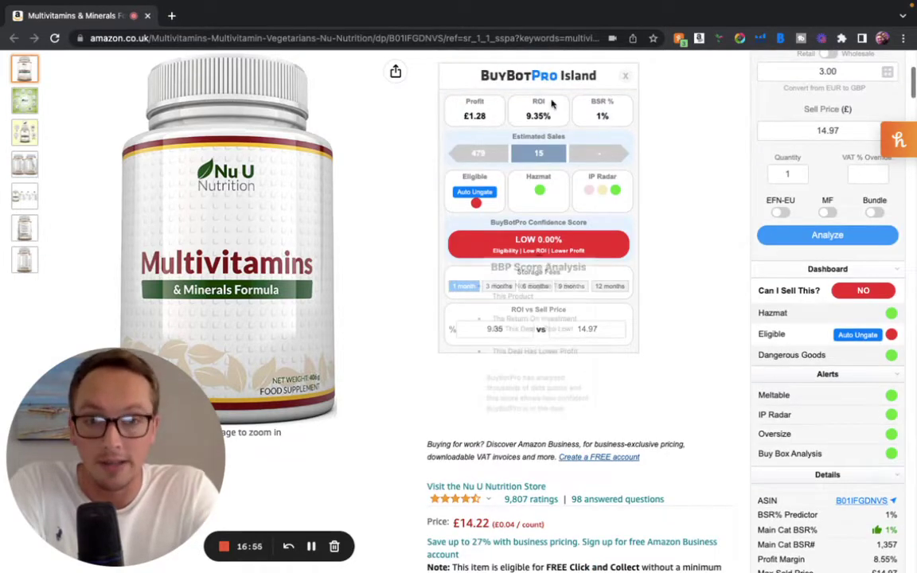
scroll(610, 190, down, 2)
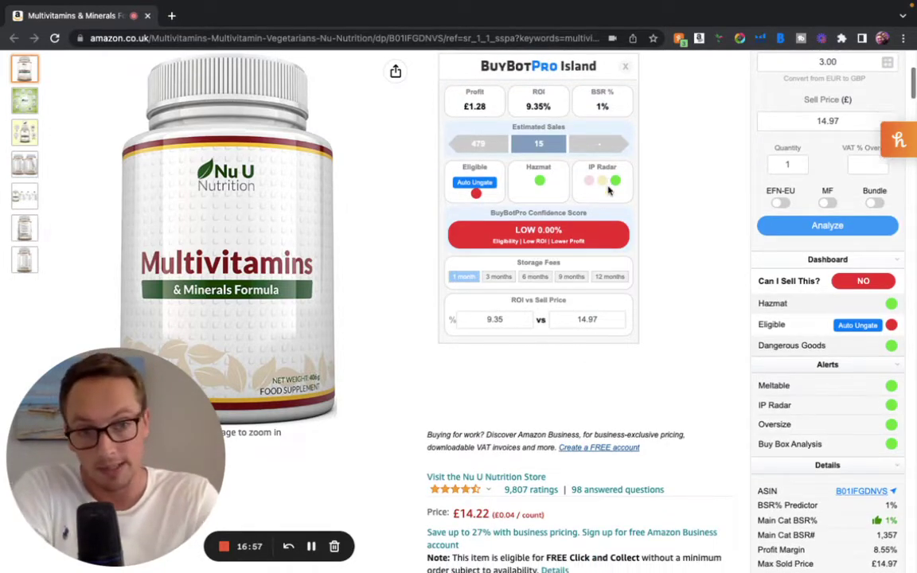
scroll(782, 297, down, 2)
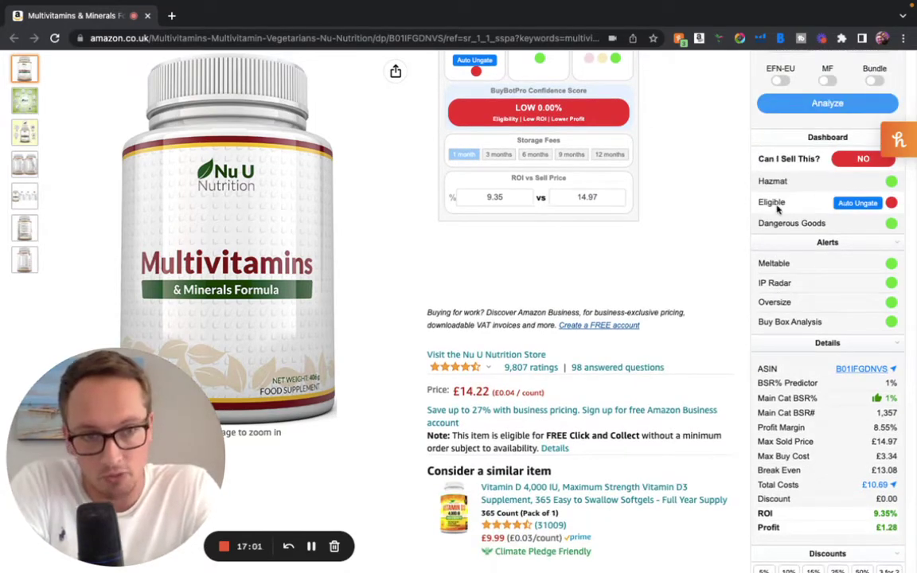
Inspect the explanations for the Meltable, IP Radar, Oversize and Buy Box Analysis alerts in the sidebar.
scroll(848, 232, down, 2)
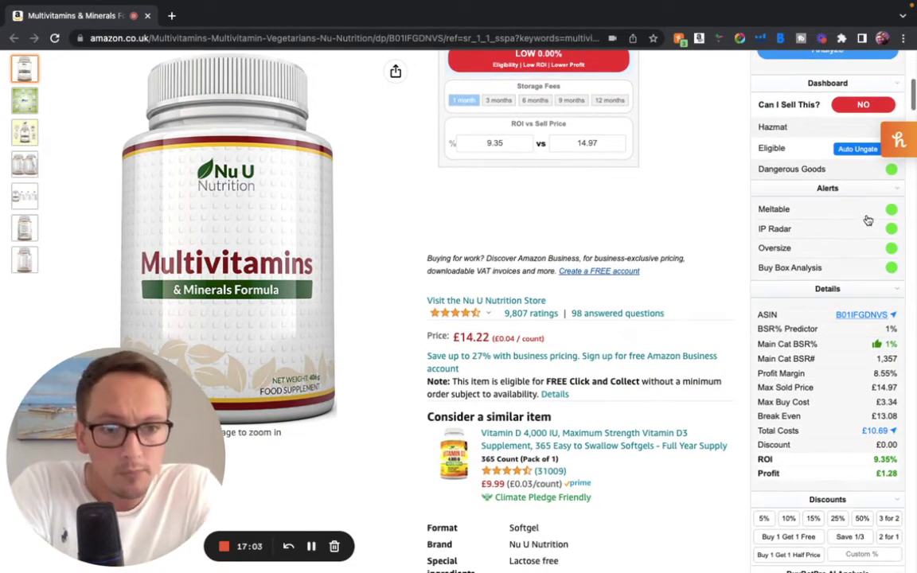
mouse_move(892, 210)
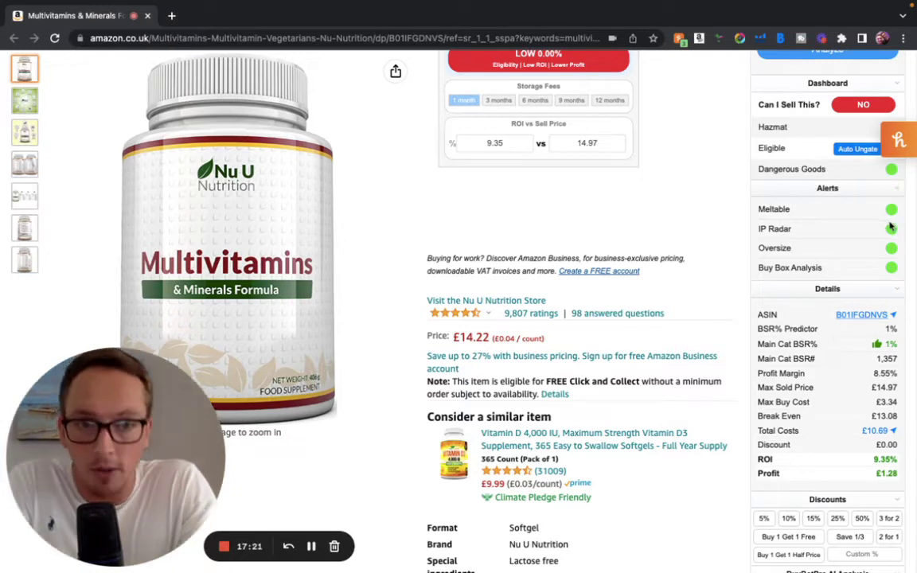
mouse_move(890, 230)
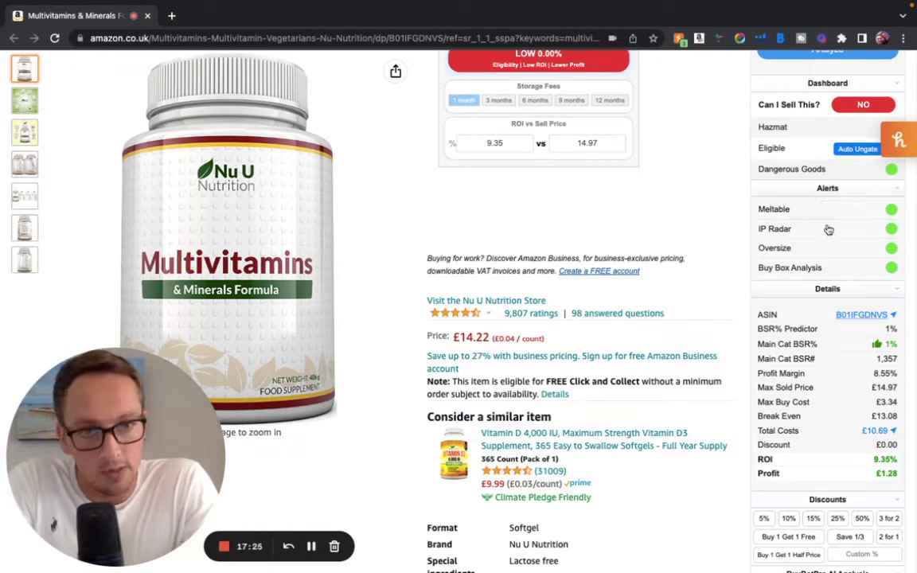
mouse_move(893, 251)
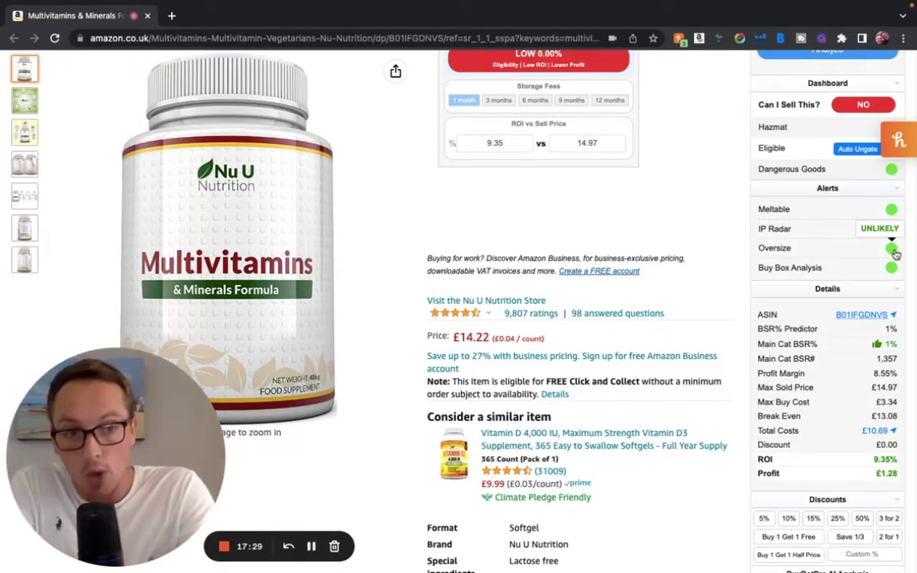
mouse_move(891, 271)
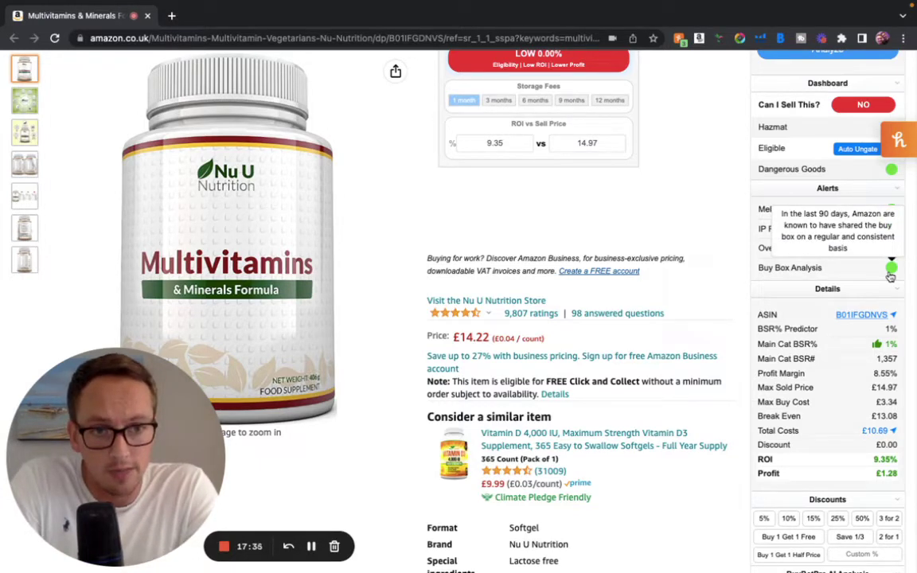
mouse_move(854, 274)
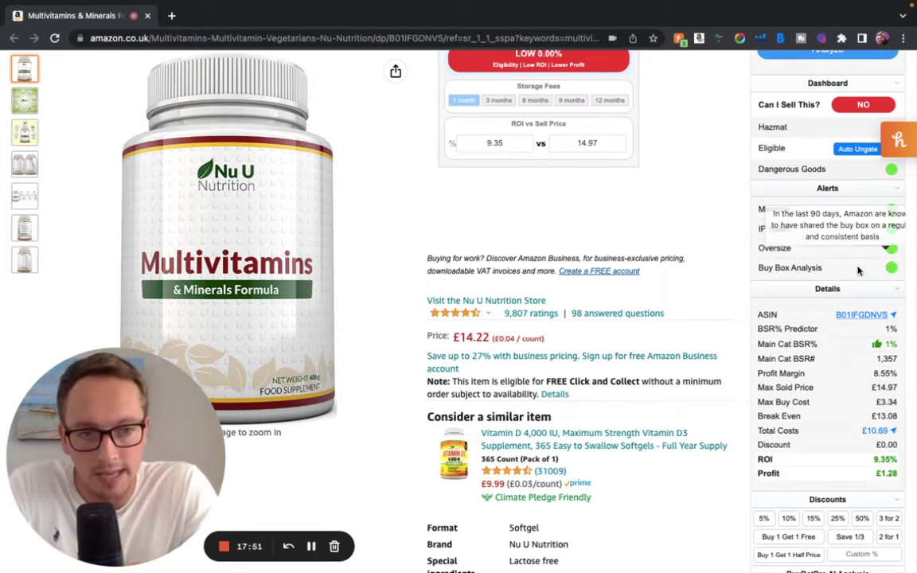
Inspect the ASIN's product details and its available lookup options, and review the sidebar's cost and discount figures.
scroll(782, 295, down, 2)
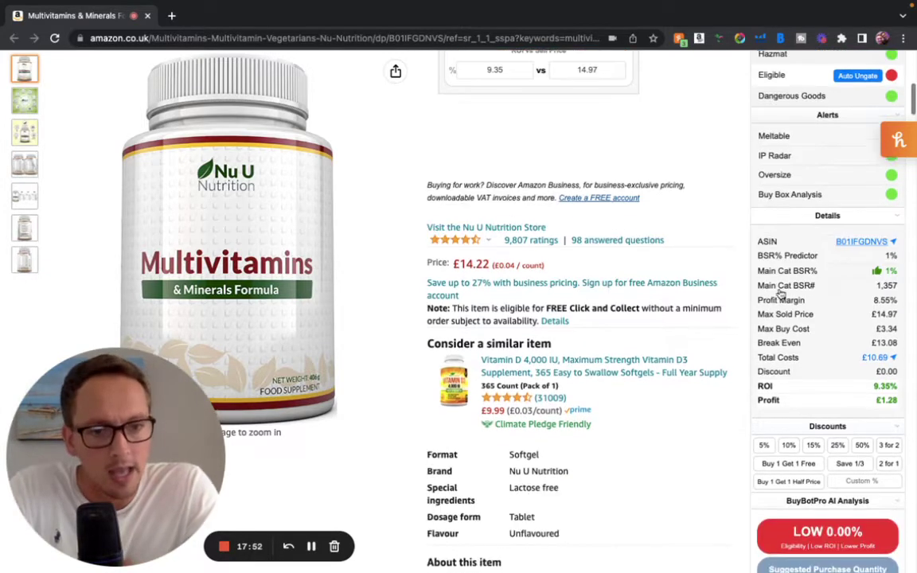
mouse_move(864, 238)
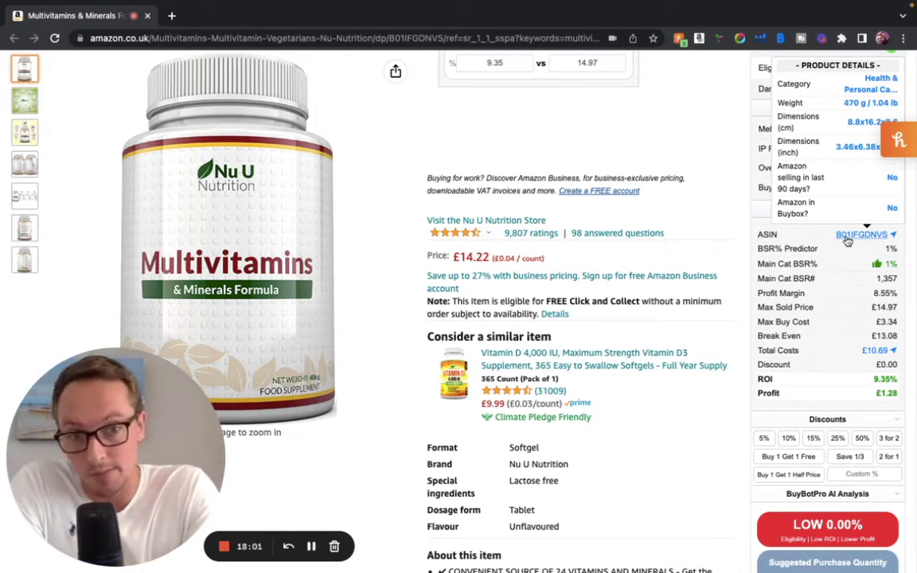
right_click(848, 239)
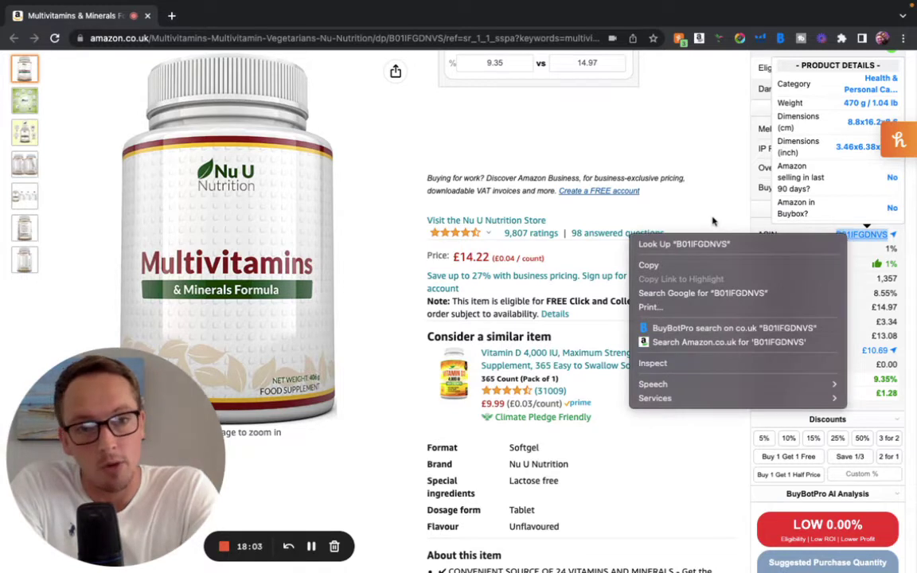
click(717, 210)
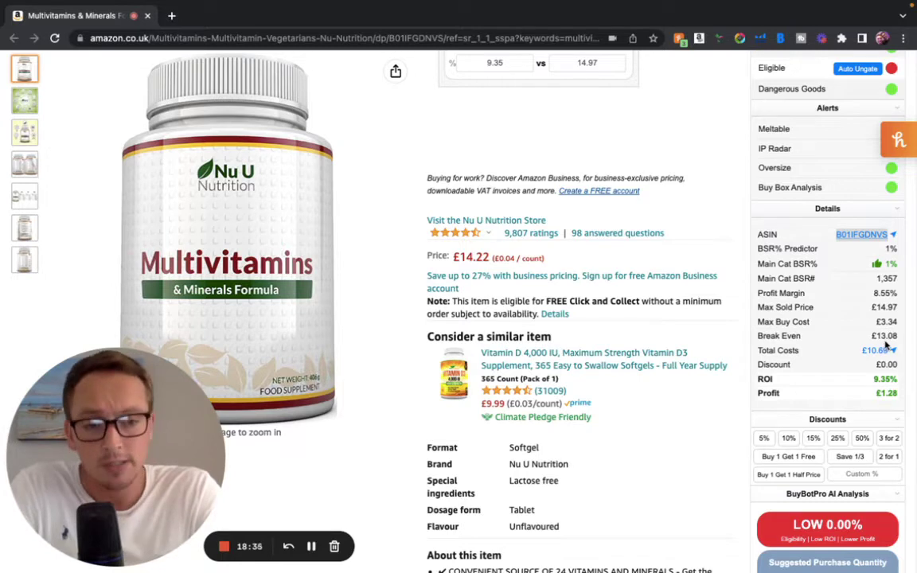
mouse_move(886, 358)
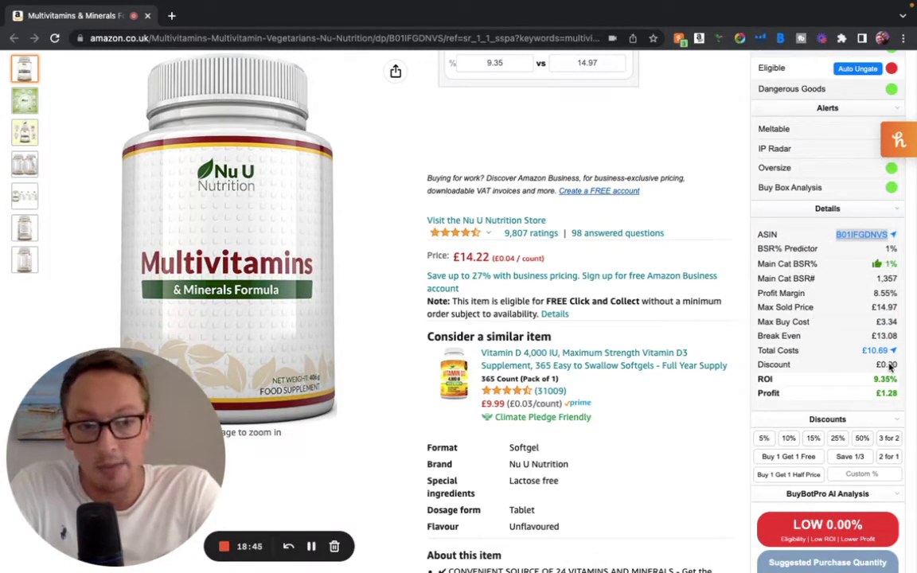
Apply a 10% discount to the deal and compare the profit and ROI between the sidebar and the Island.
scroll(890, 364, down, 1)
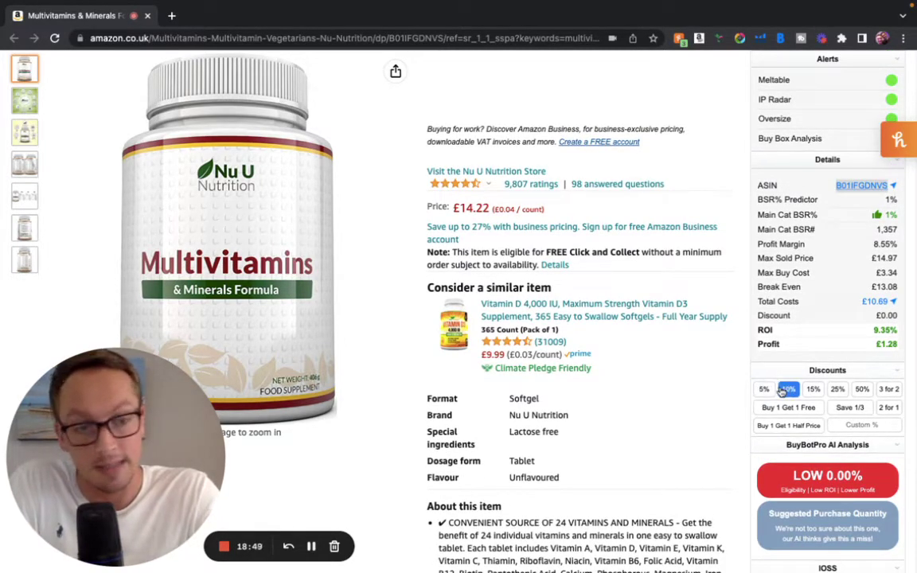
click(785, 390)
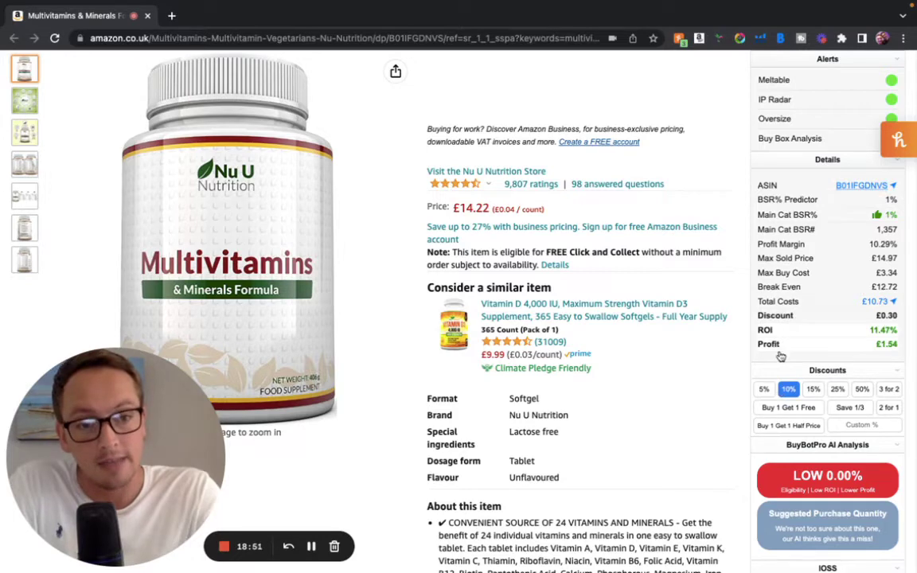
scroll(760, 319, up, 4)
scroll(474, 145, up, 3)
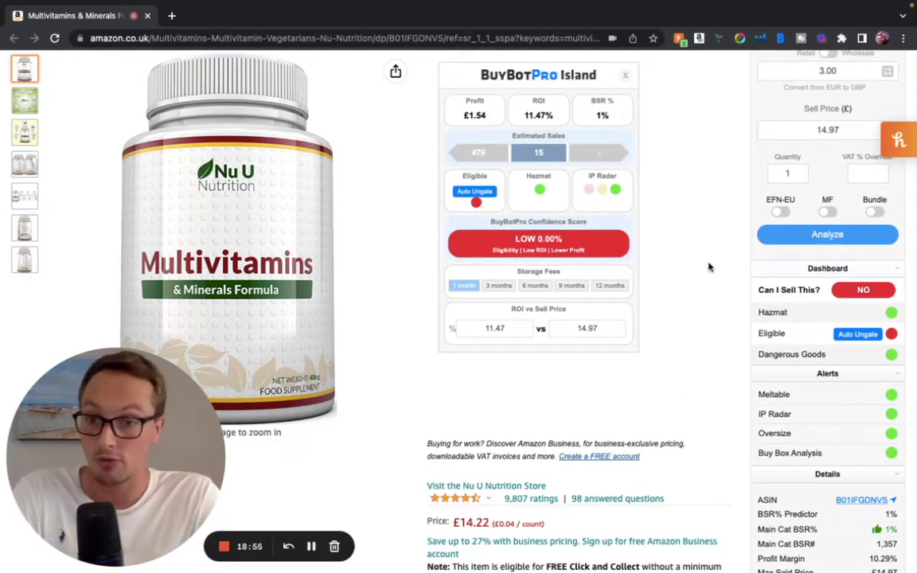
scroll(709, 267, down, 10)
scroll(709, 266, down, 2)
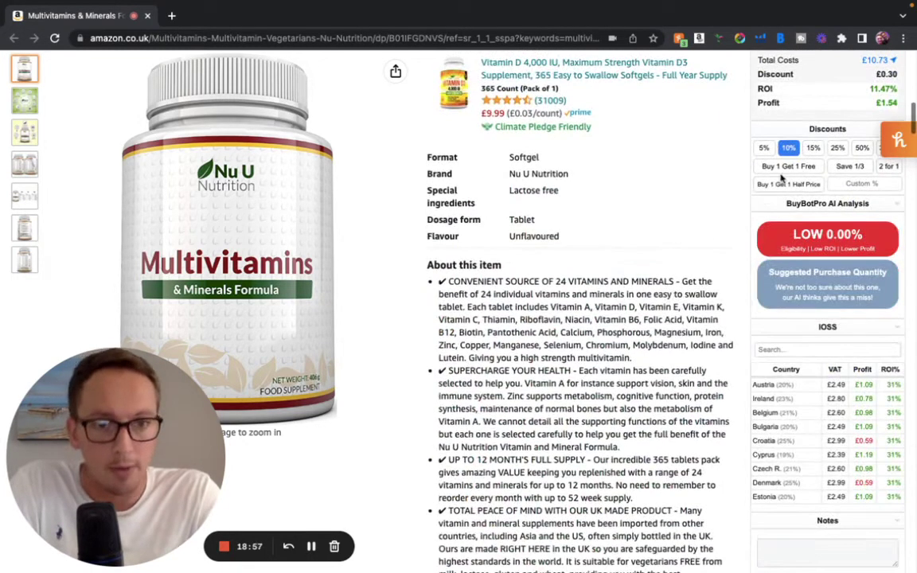
scroll(704, 159, up, 1)
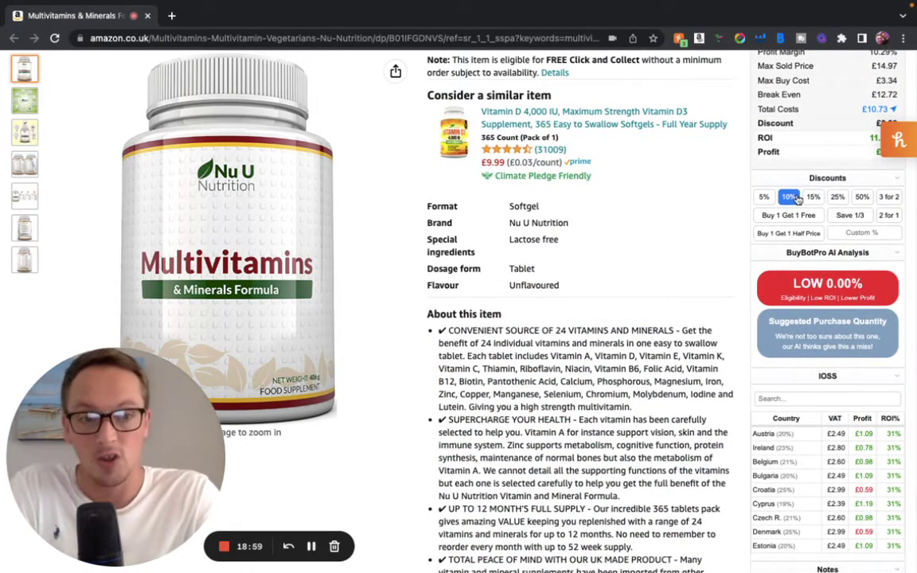
click(859, 215)
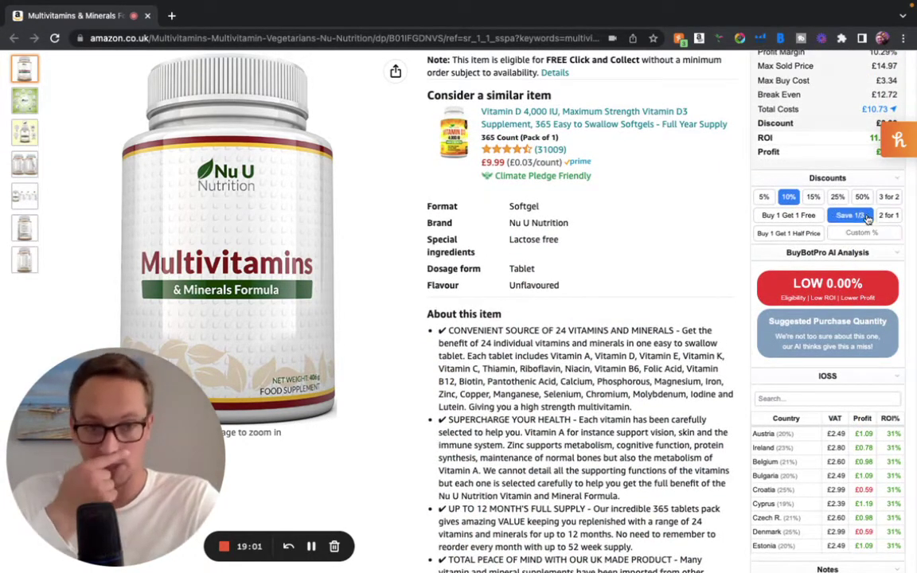
Inspect the BBP Score Analysis and the suggested purchase quantity in the BuyBotPro AI Analysis section.
mouse_move(876, 294)
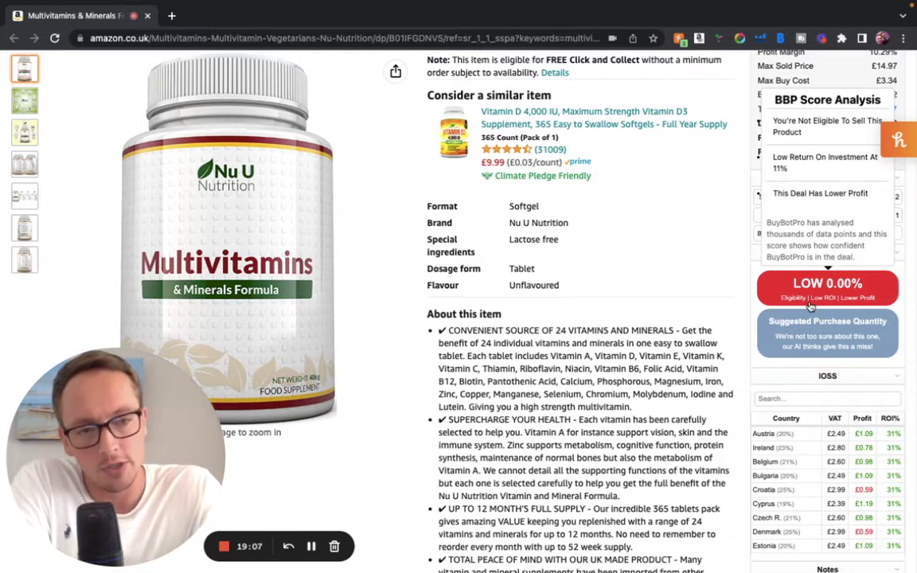
scroll(836, 303, down, 1)
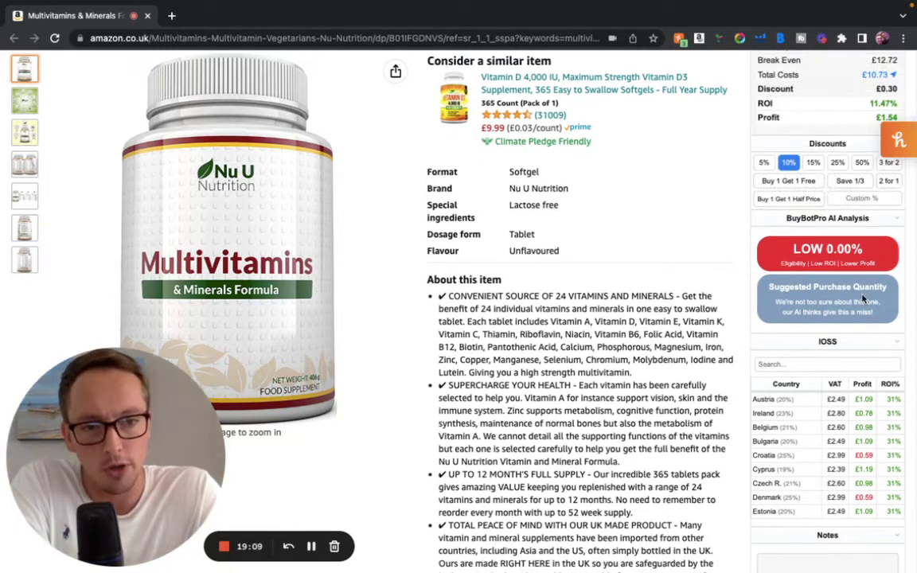
scroll(864, 298, down, 1)
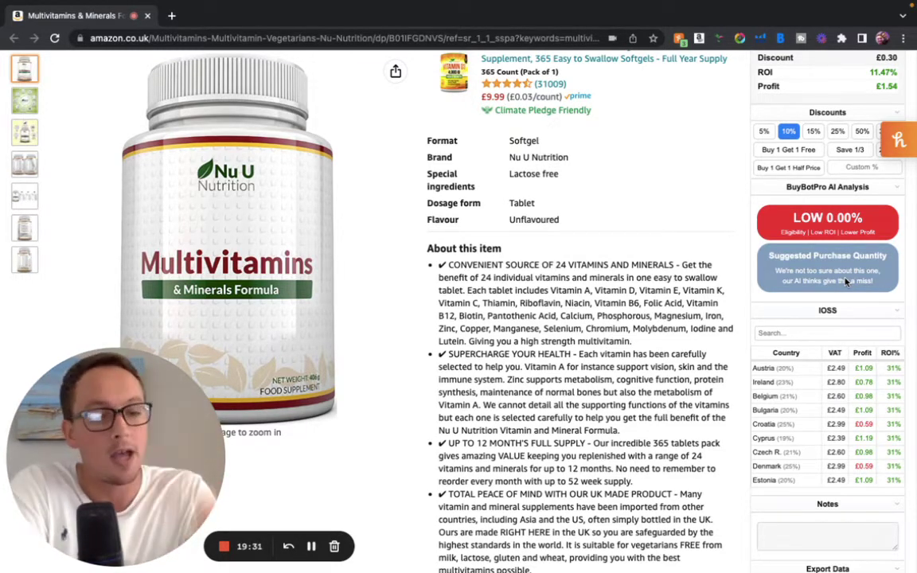
Collapse the IOSS country table and bring the Notes and Export Data sections into view.
scroll(846, 281, down, 1)
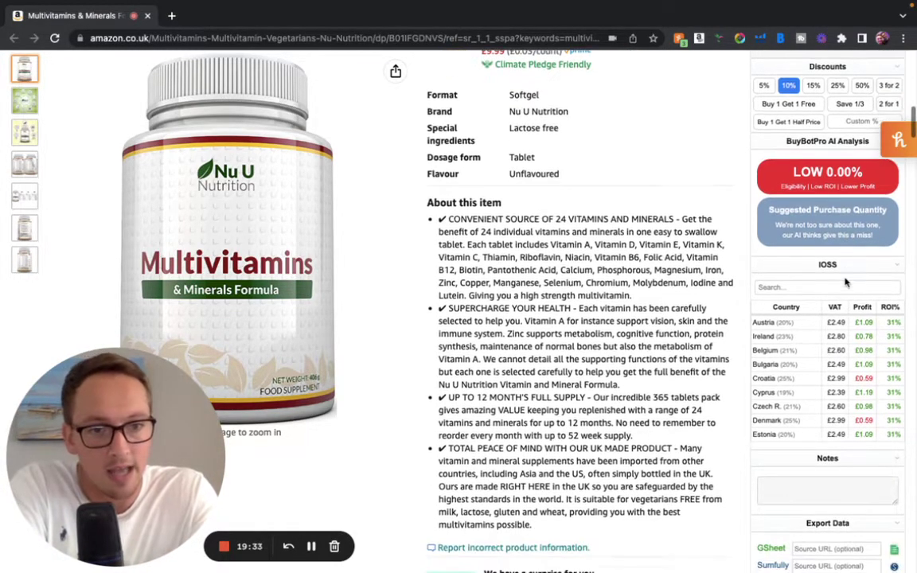
click(892, 268)
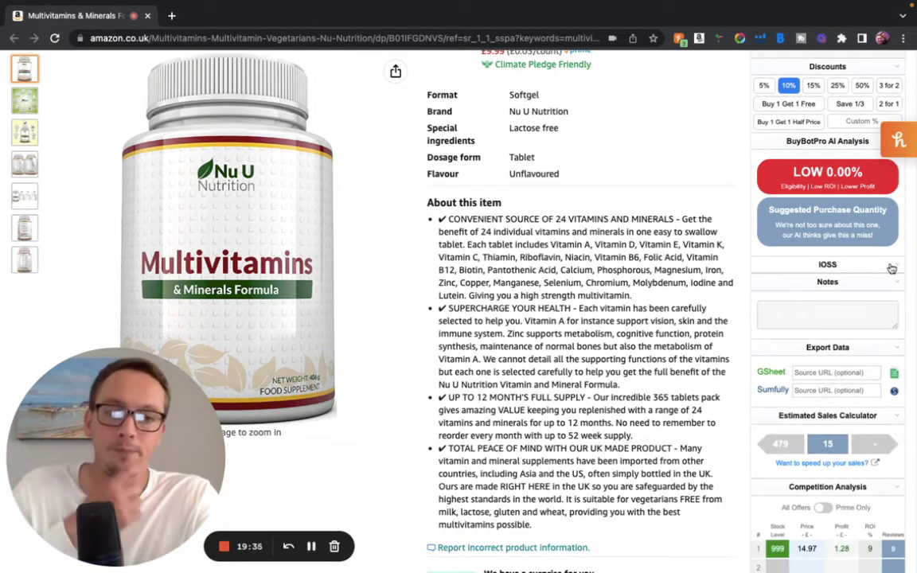
click(892, 268)
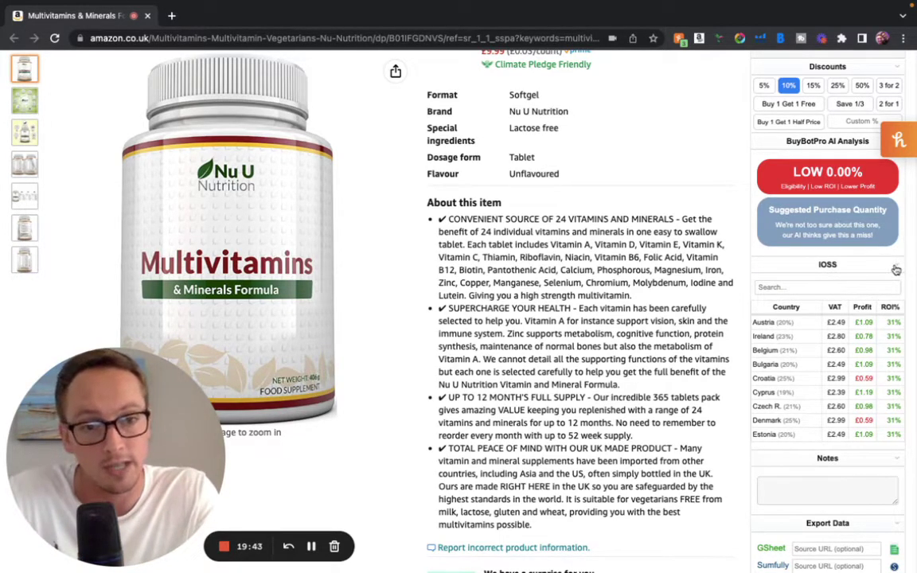
click(896, 270)
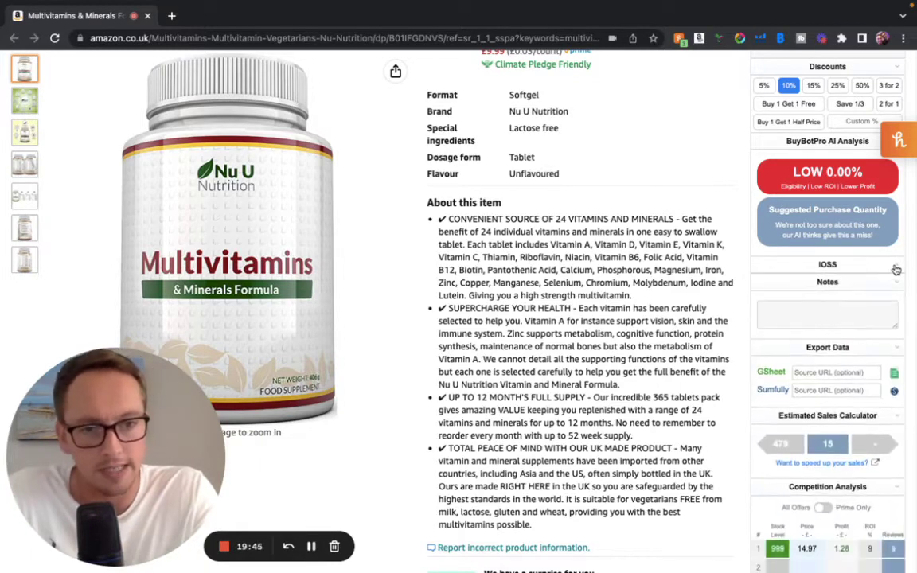
scroll(811, 268, down, 1)
scroll(811, 268, down, 2)
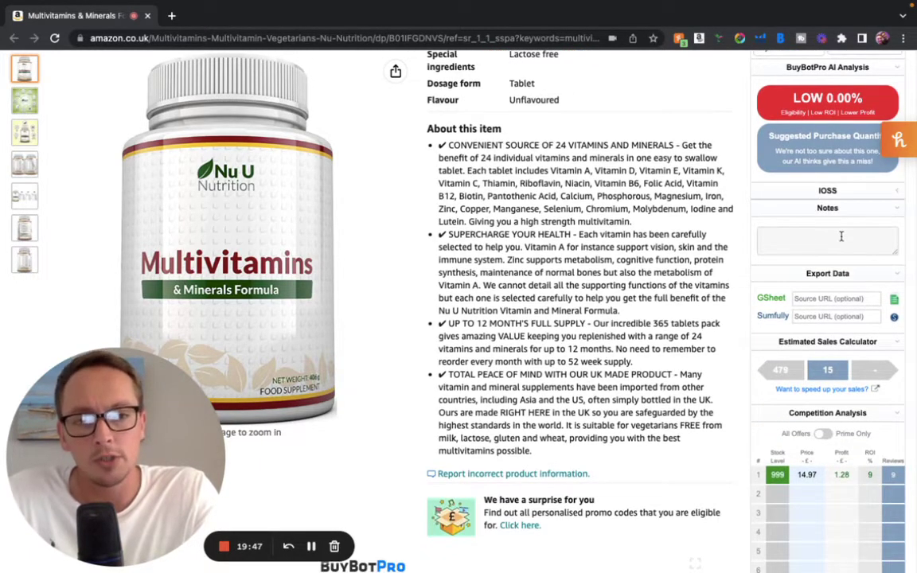
Add the note "bbp is pretty cool" to the deal in the Notes section.
click(841, 236)
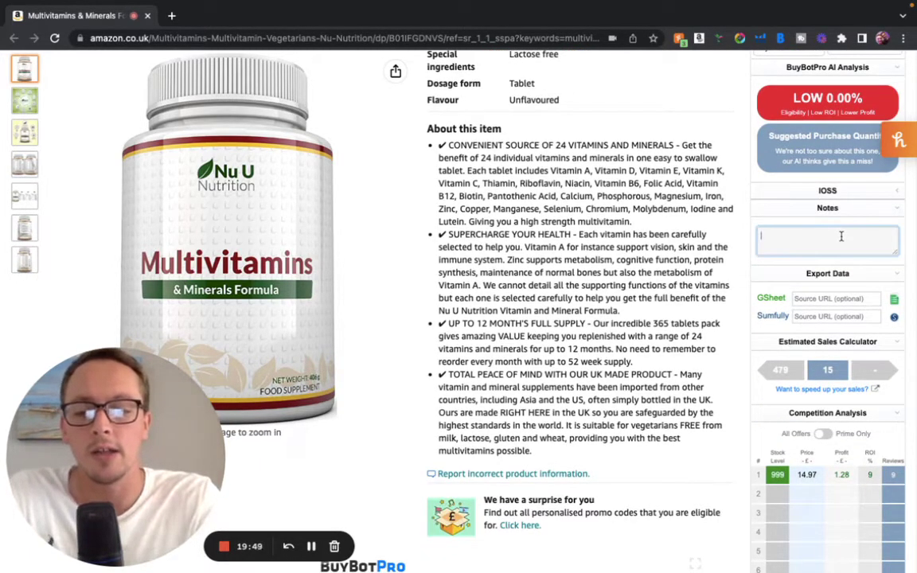
text(bbb)
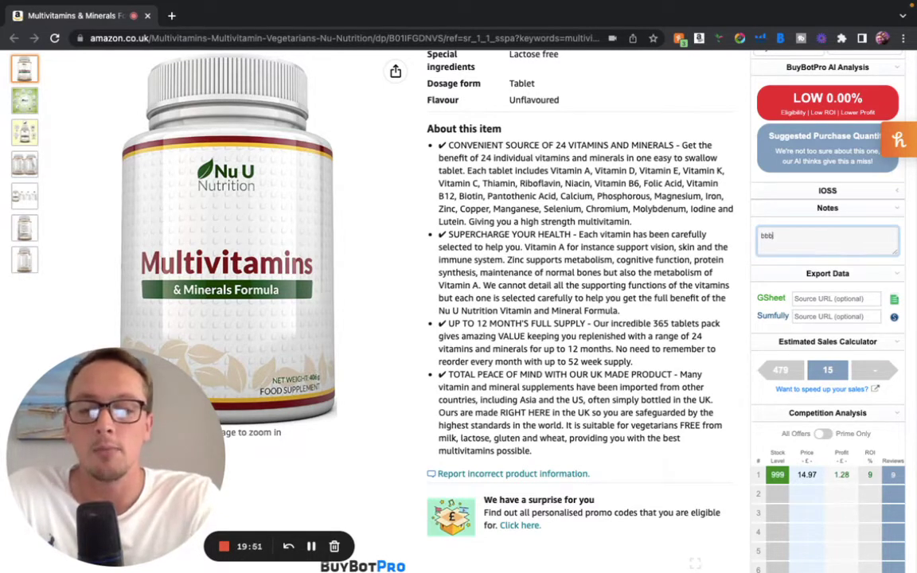
text(p)
key(BackSpace)
key(BackSpace)
key(BackSpace)
text(p )
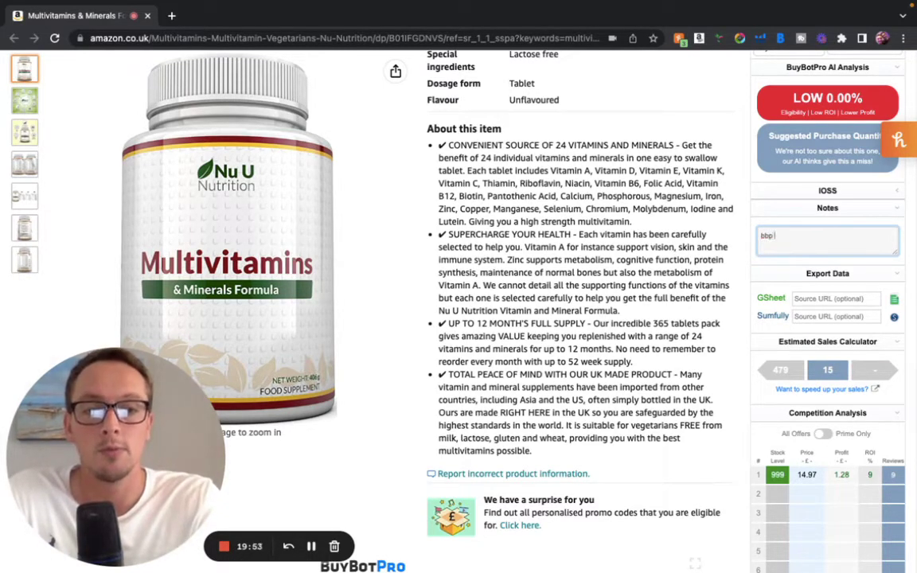
text(is pr)
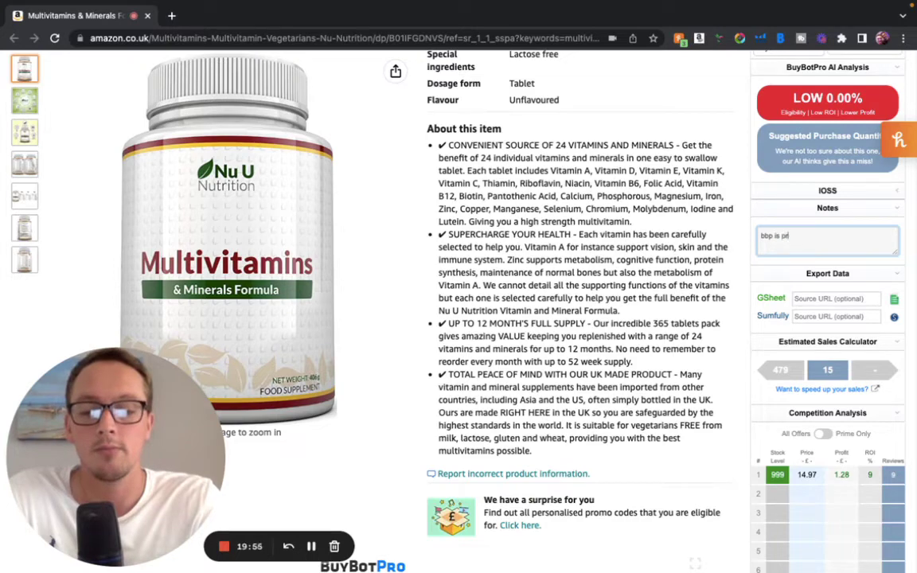
text(etty cool)
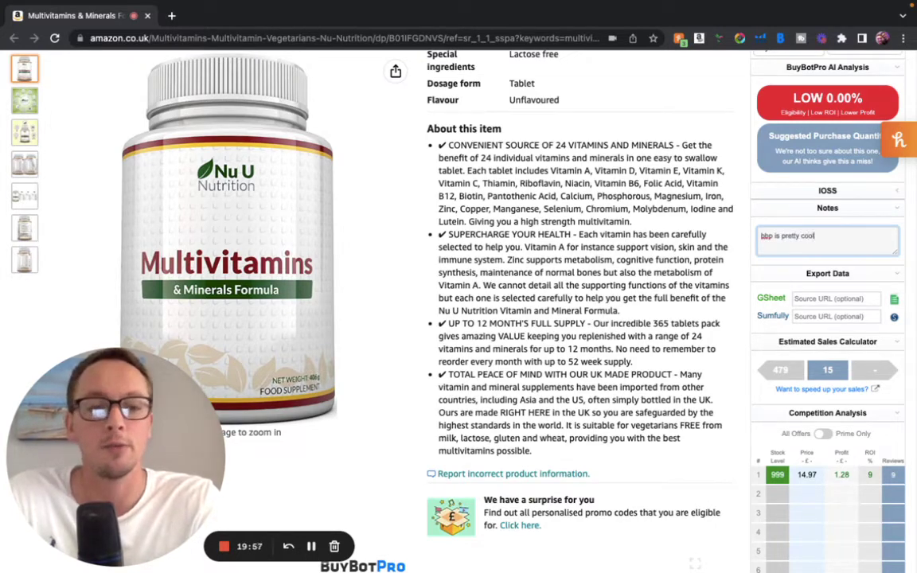
Try to export the deal data to Google Sheets, and decline the request for access to the Google account.
click(895, 301)
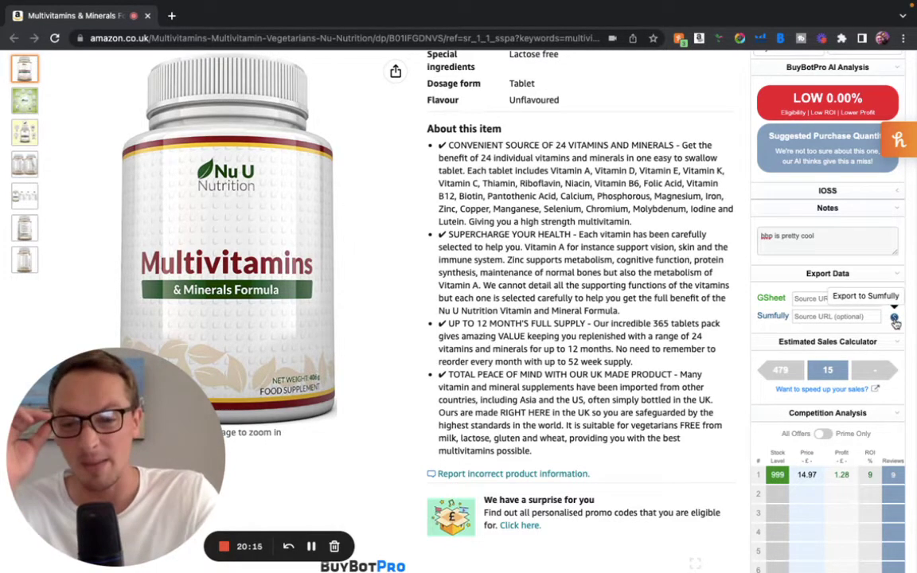
click(895, 320)
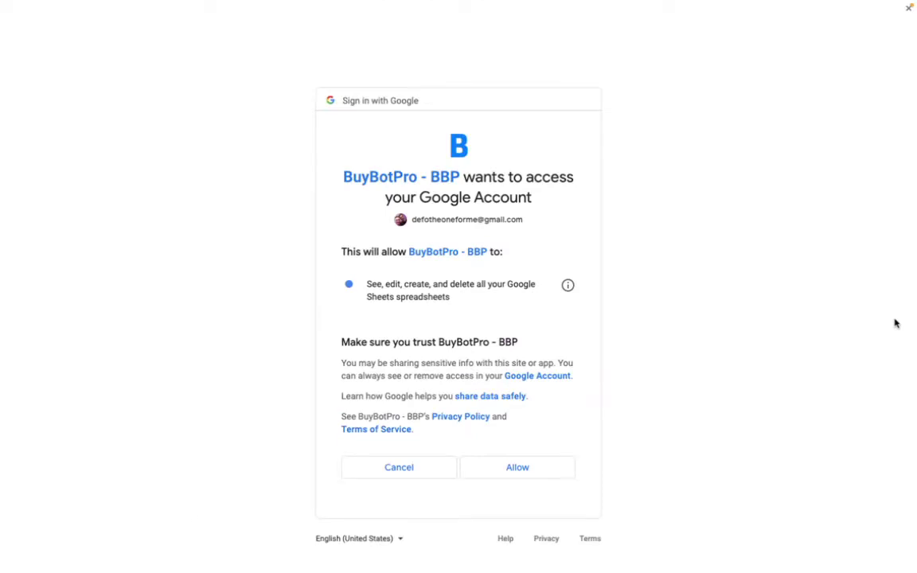
click(428, 474)
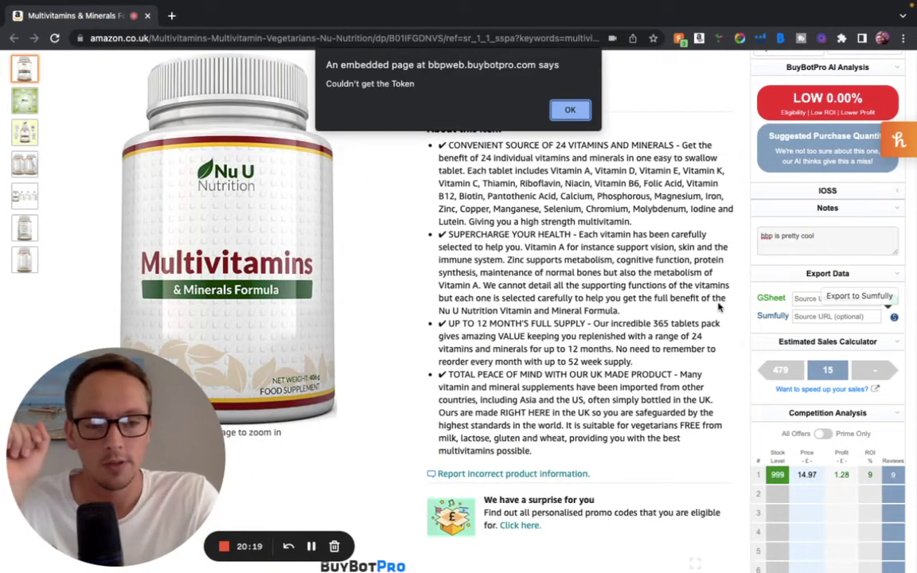
click(567, 111)
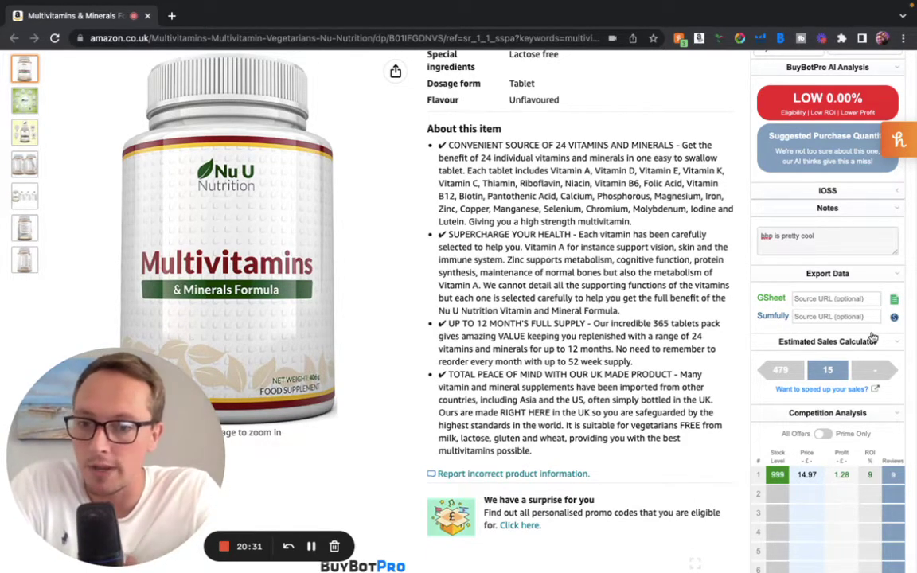
Compare Prime Only with All Offers in the Competition Analysis, and inspect the sellers' stock levels and totals.
scroll(873, 338, down, 3)
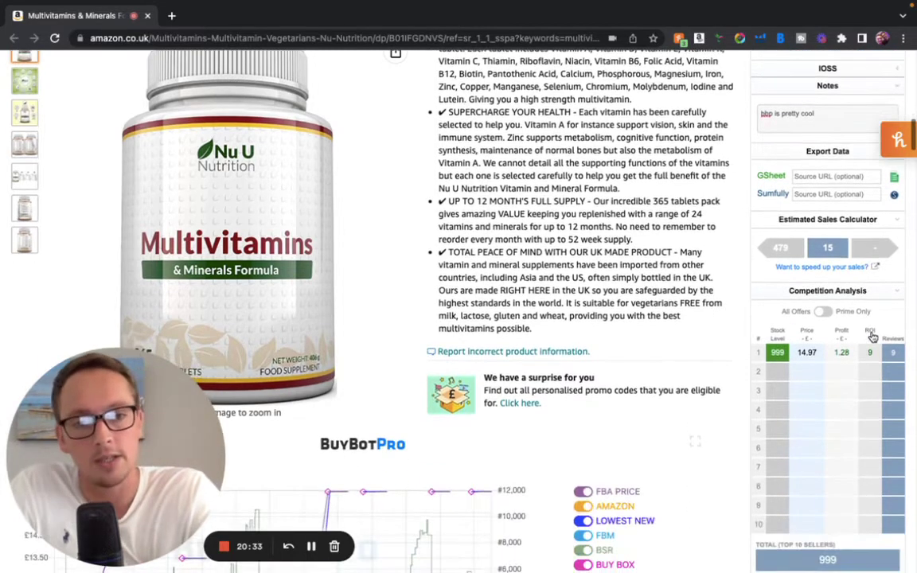
mouse_move(836, 250)
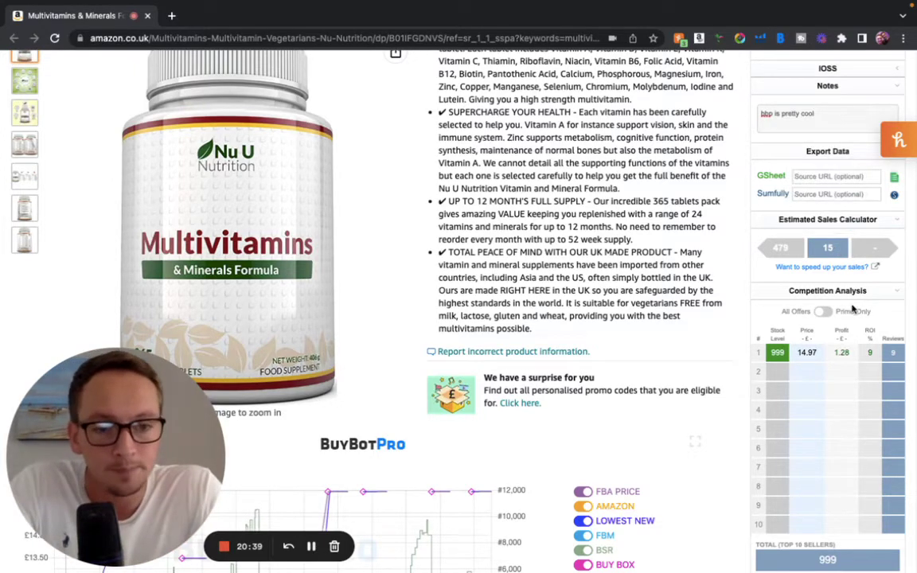
click(824, 313)
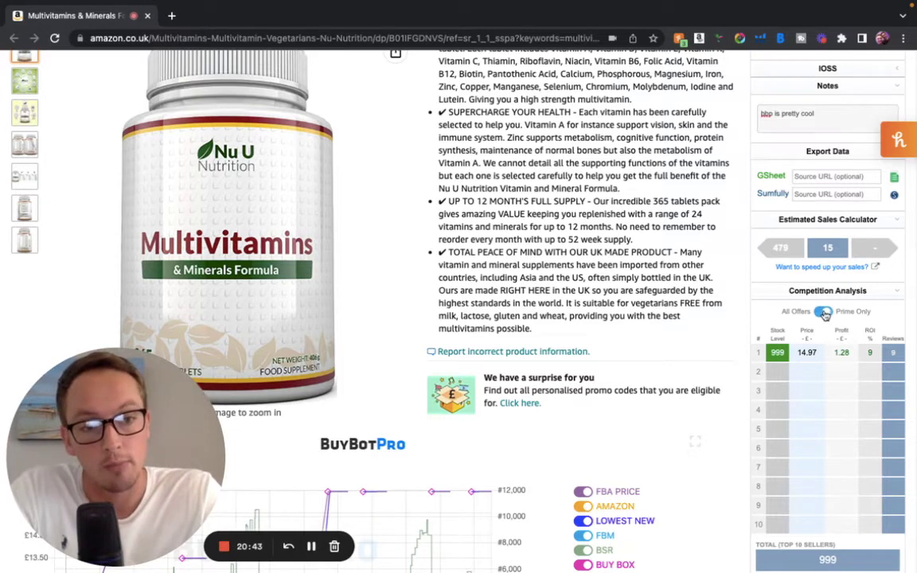
click(825, 314)
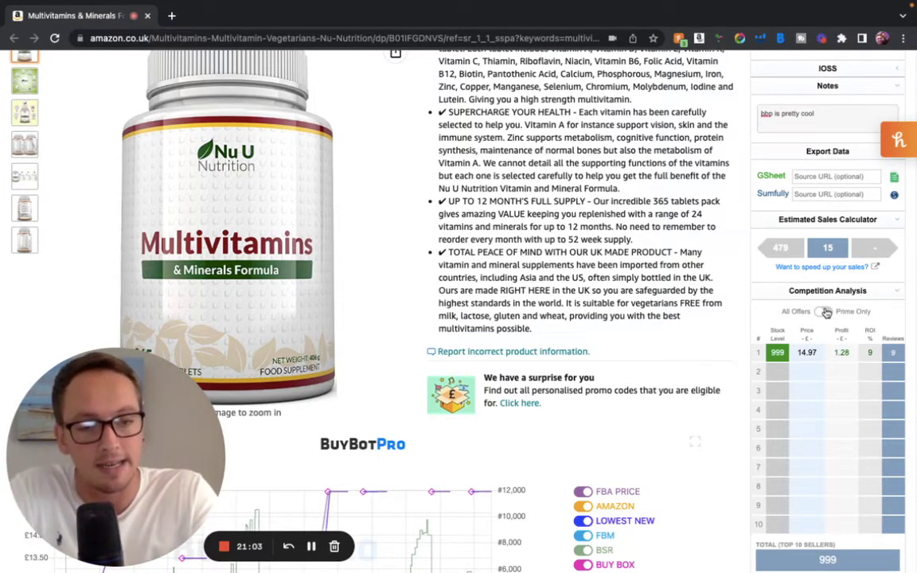
scroll(826, 314, down, 1)
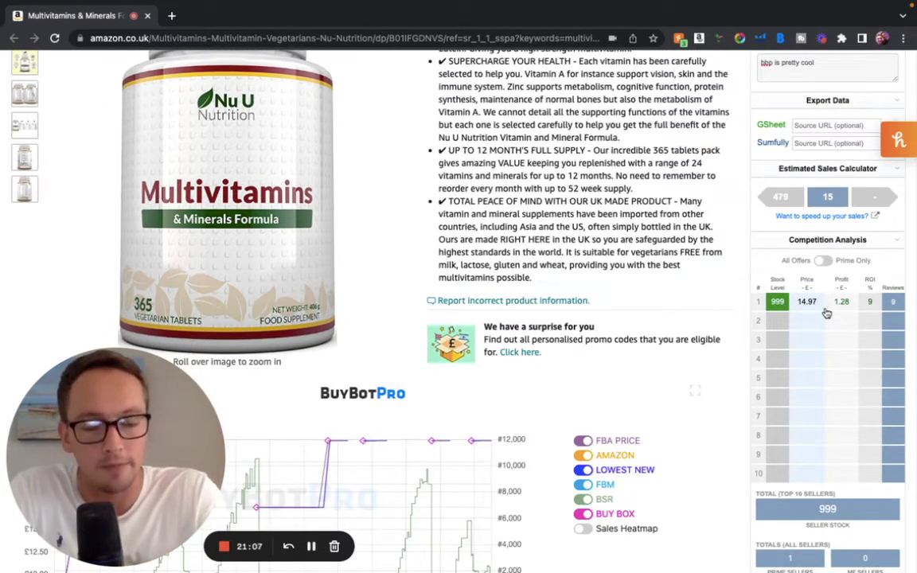
mouse_move(783, 305)
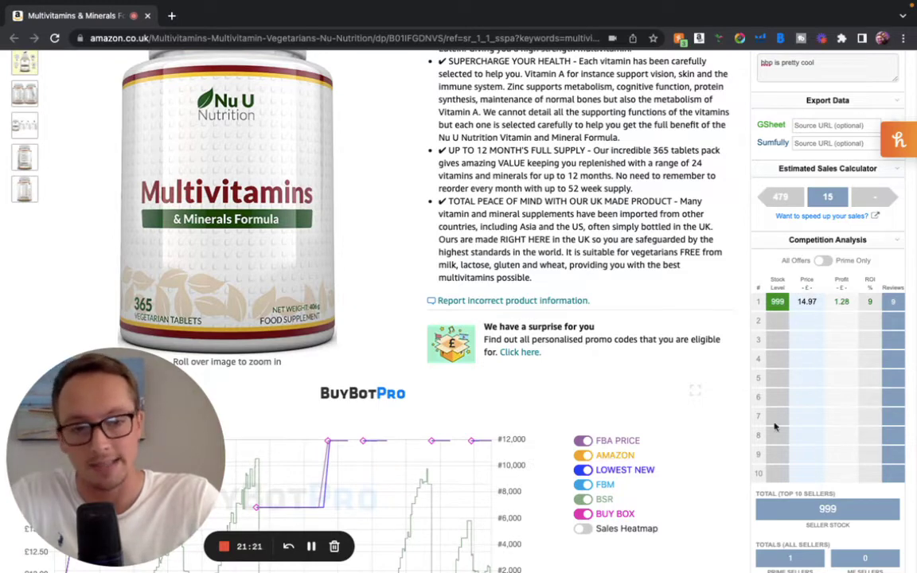
scroll(771, 446, down, 3)
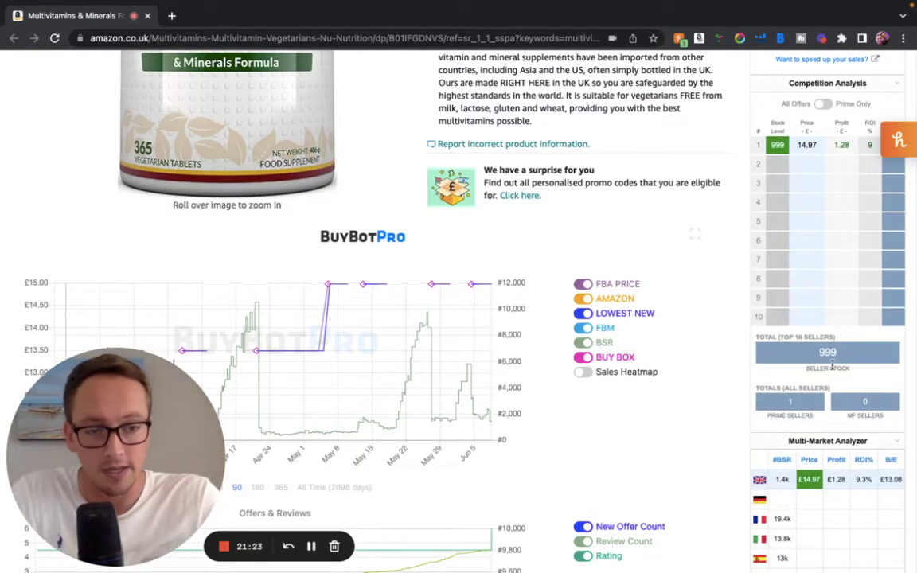
scroll(748, 318, down, 1)
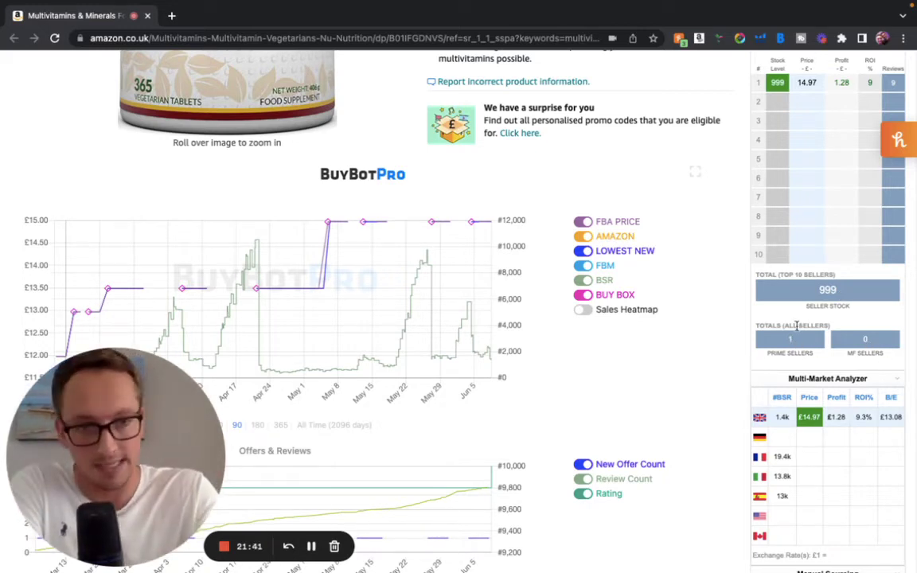
Examine the Multi-Market Analyzer's figures per country and the VA Toolbox's deal criteria and submission options.
scroll(796, 325, down, 3)
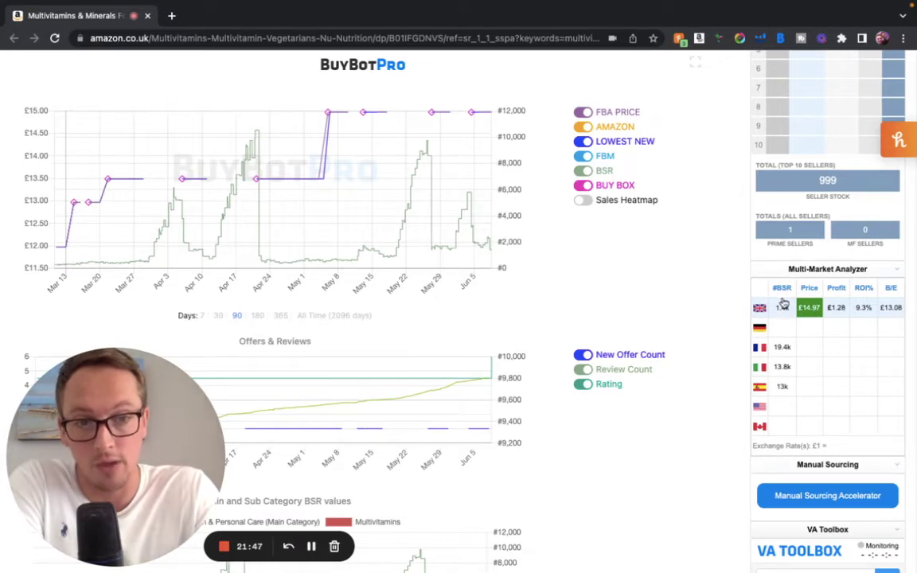
scroll(694, 366, down, 6)
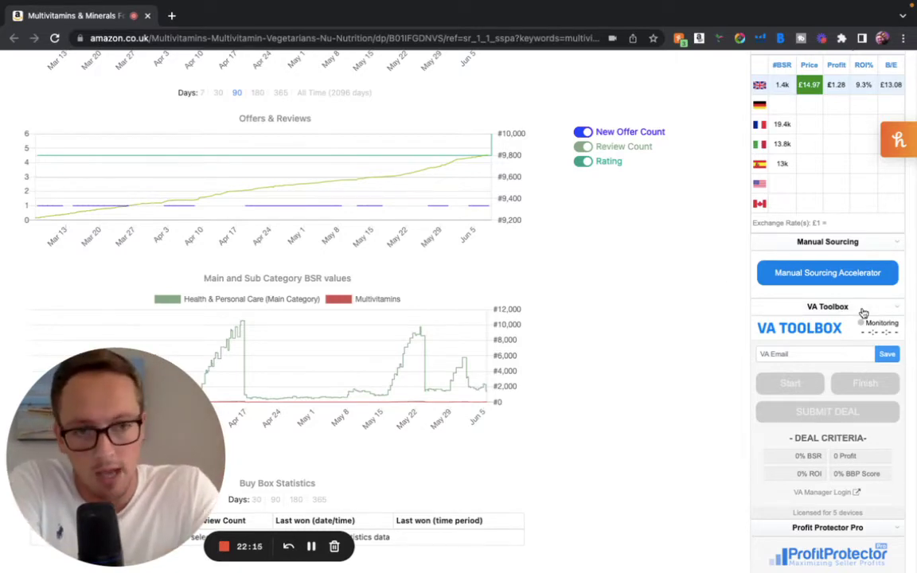
scroll(865, 312, down, 1)
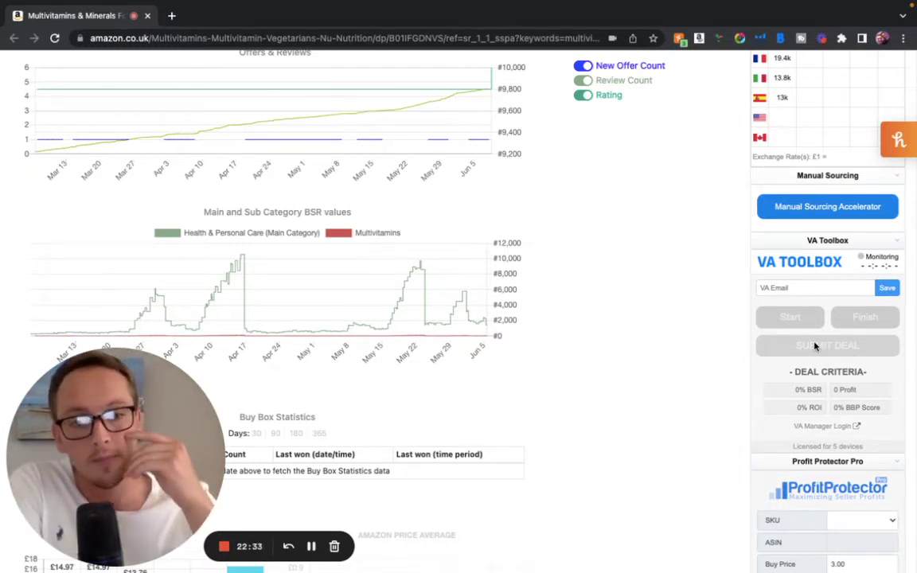
scroll(814, 345, down, 2)
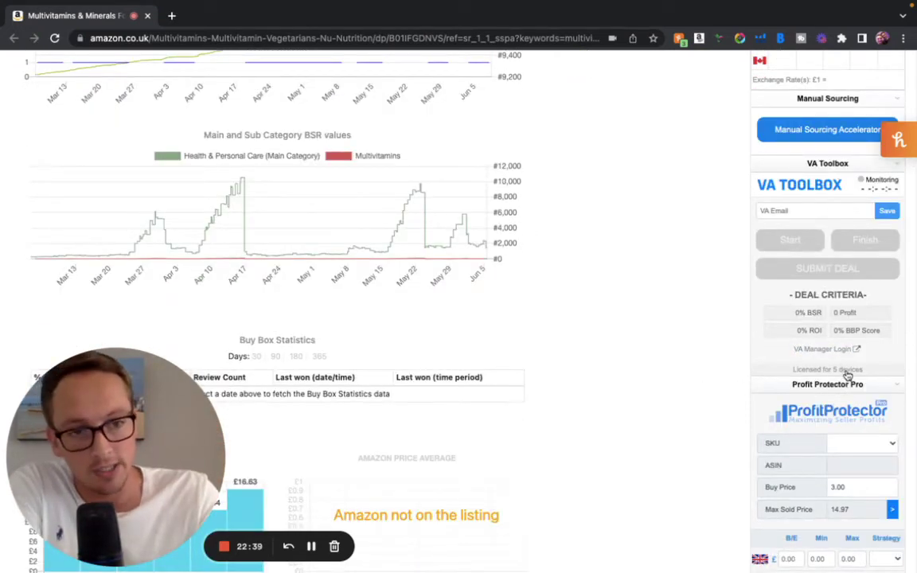
mouse_move(842, 372)
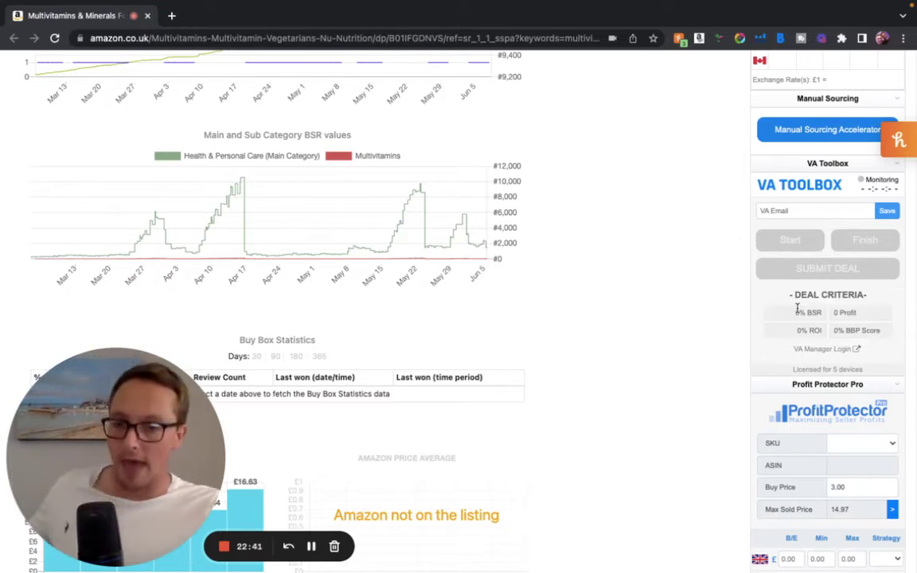
Review the Profit Protector Pro pricing fields, the search and Seller Central shortcuts, the ASIN history and the Return On Investment table.
scroll(796, 303, down, 3)
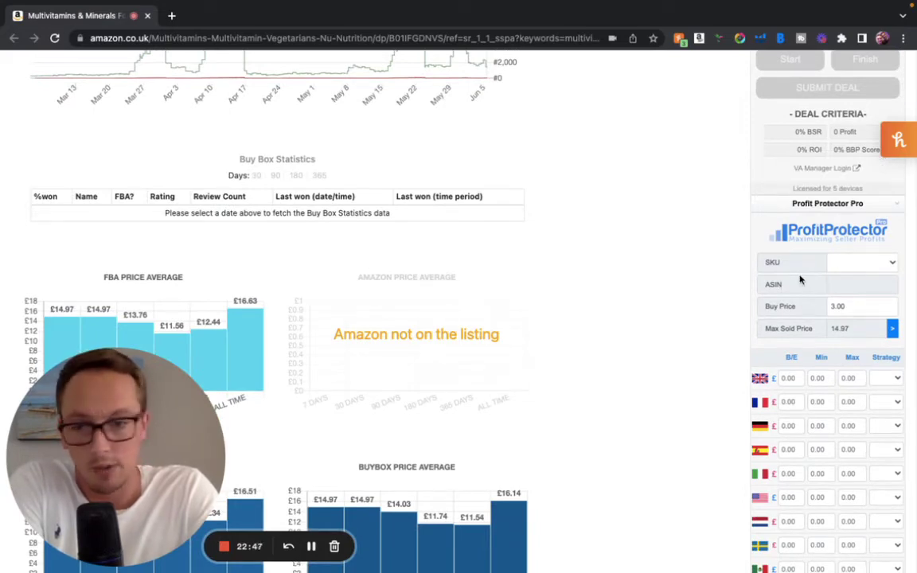
scroll(801, 278, down, 6)
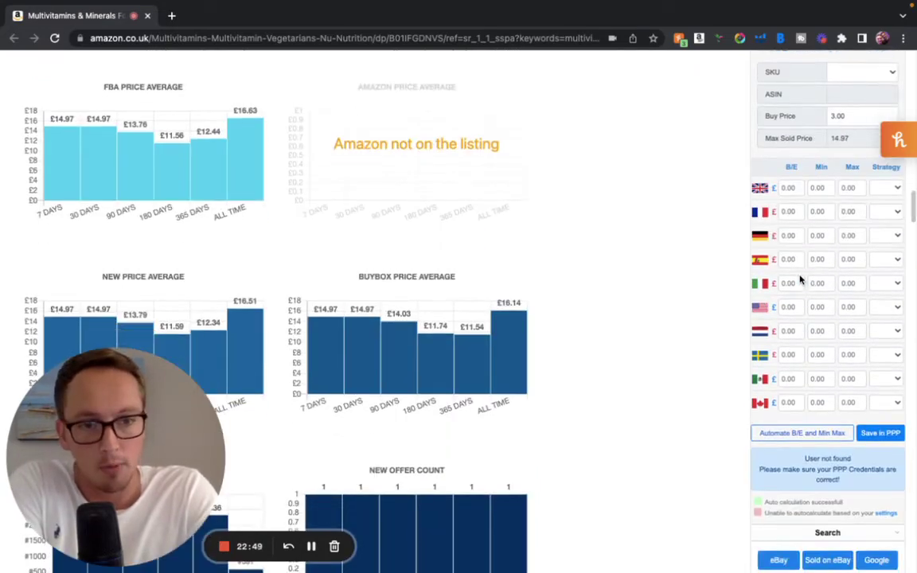
scroll(801, 279, down, 2)
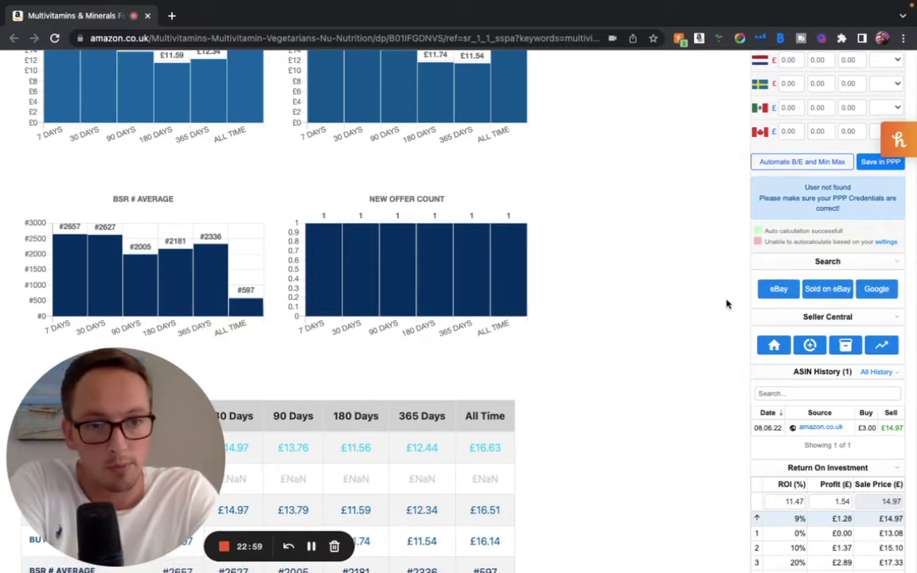
scroll(726, 302, down, 1)
scroll(812, 283, down, 2)
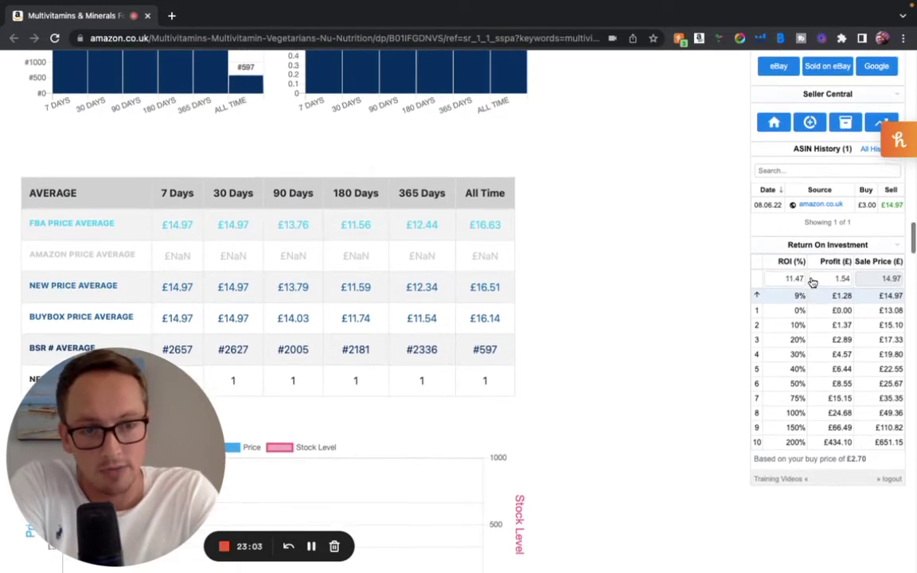
View the BuyBotPro price history chart over 180 and 90 days, and briefly show its Sales Heatmap before hiding it again.
scroll(772, 263, up, 3)
scroll(777, 309, up, 10)
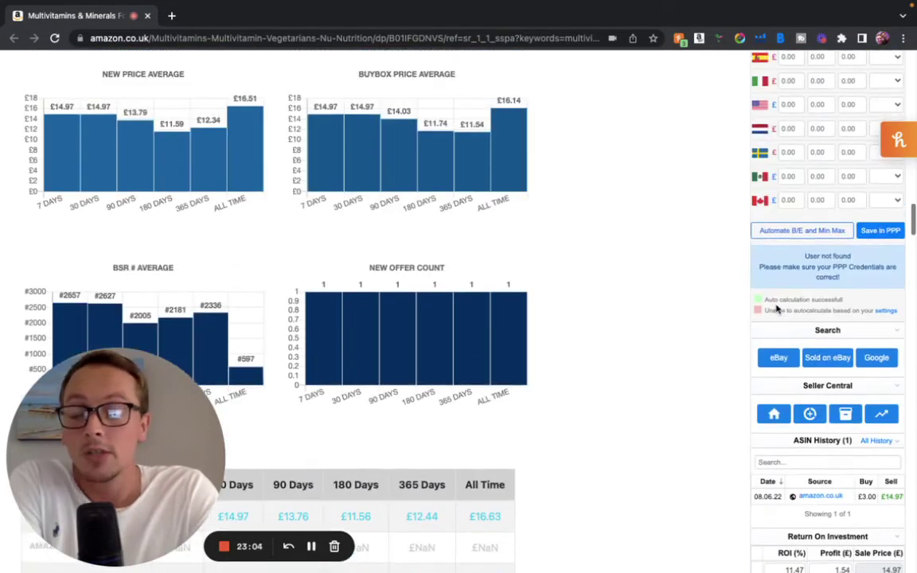
scroll(776, 309, up, 4)
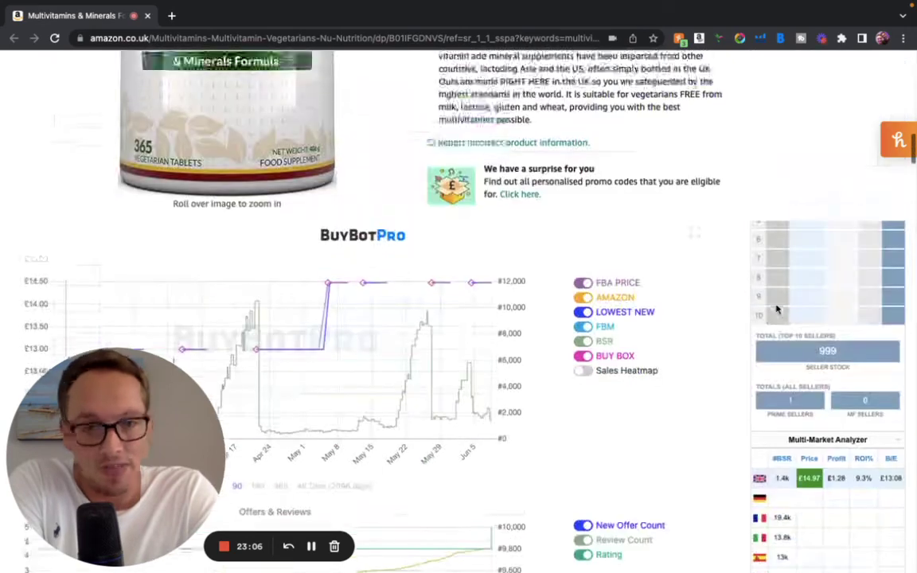
scroll(778, 309, down, 1)
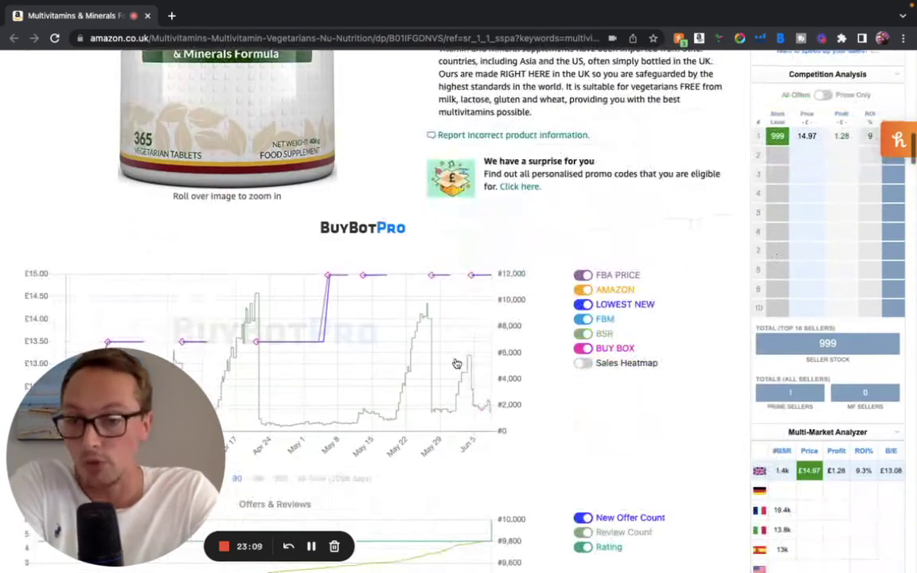
scroll(666, 201, down, 2)
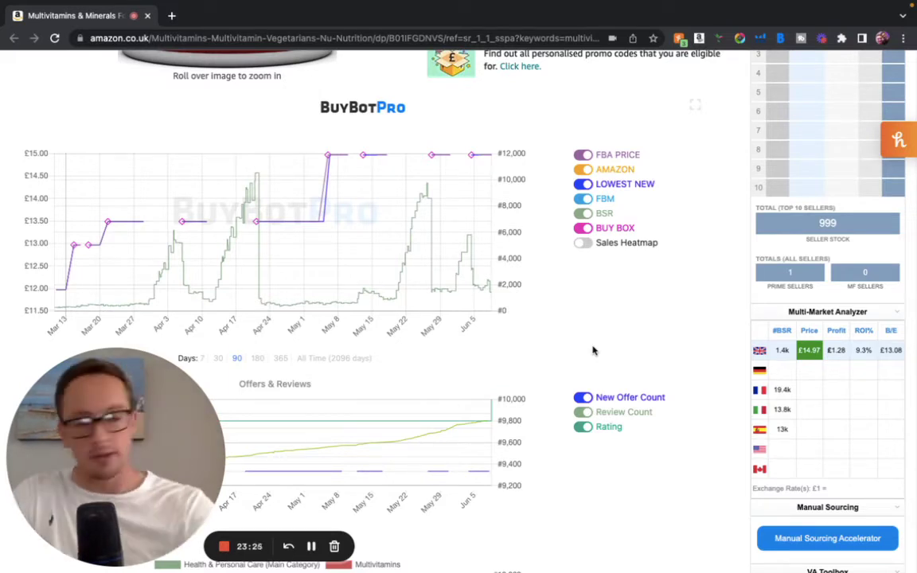
scroll(634, 327, down, 1)
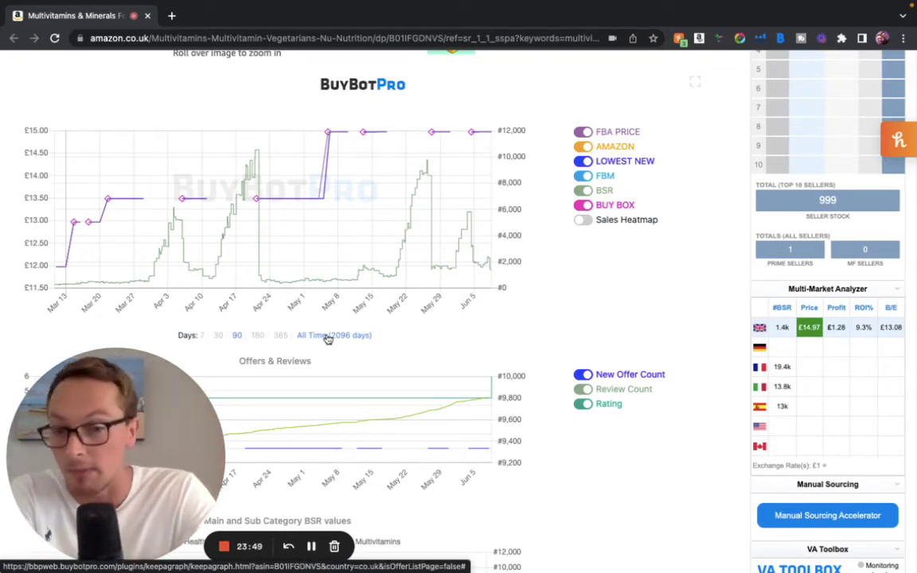
click(257, 336)
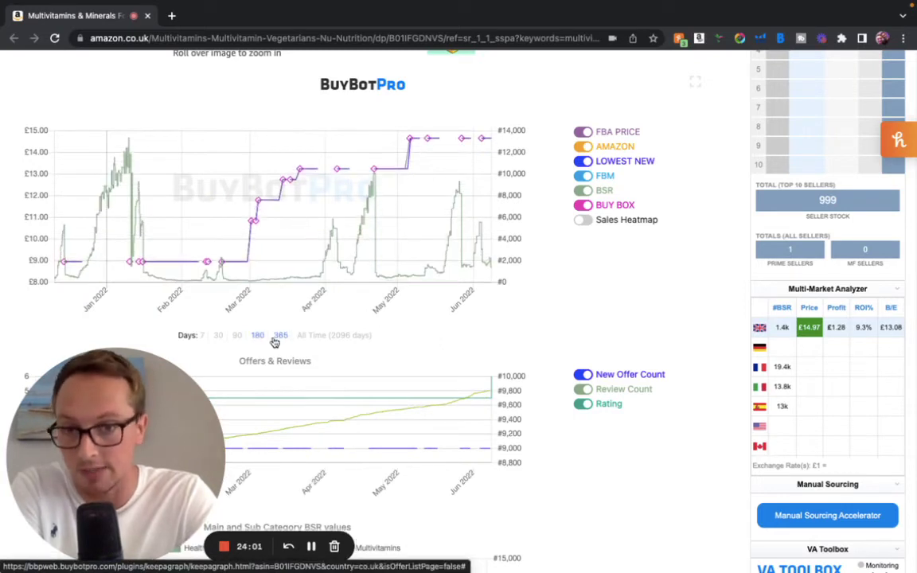
click(236, 335)
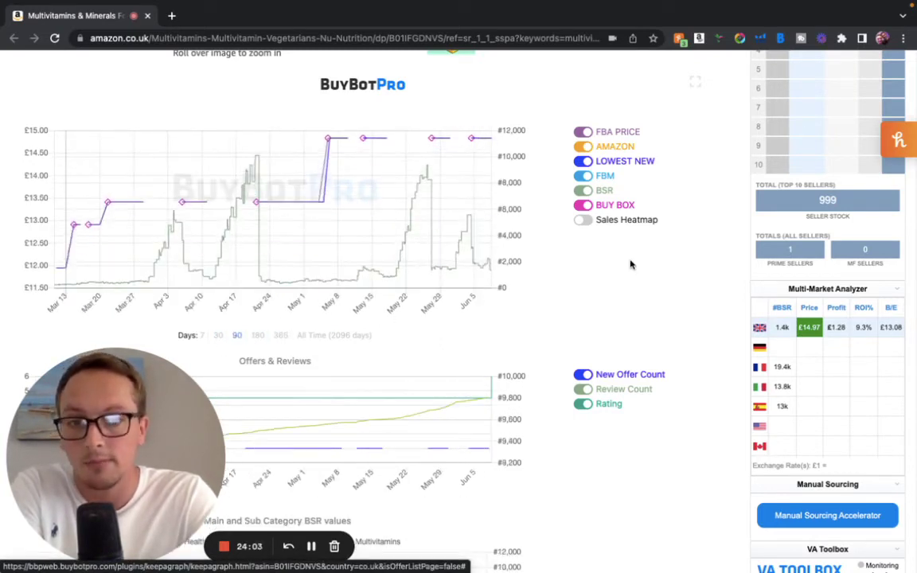
click(583, 221)
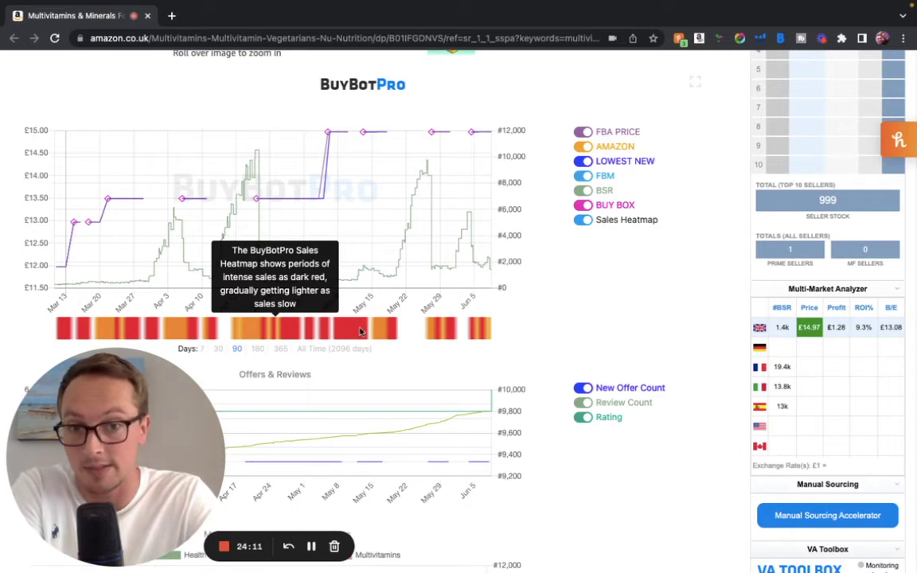
click(585, 220)
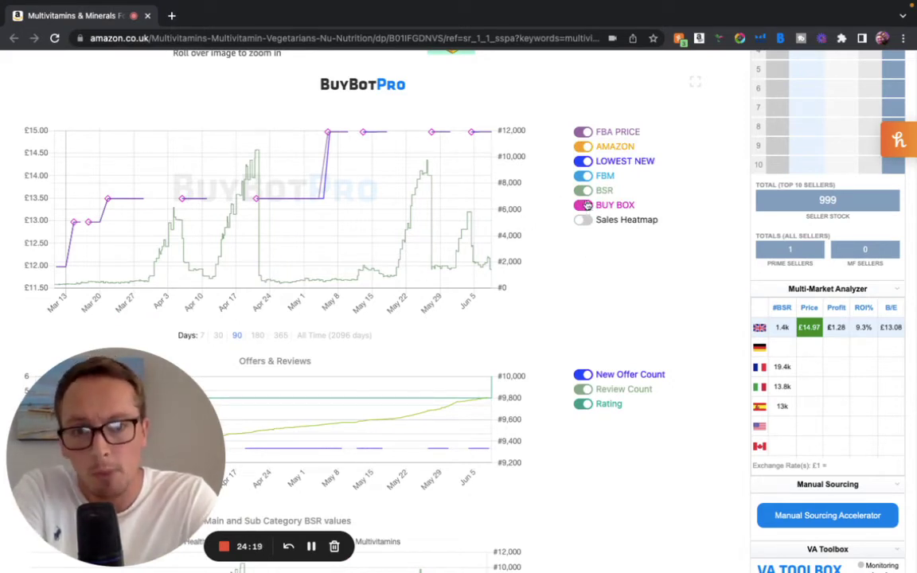
Hide the Amazon, Lowest New, FBM and Buy Box series in the price history chart, and show Lowest New again.
click(583, 161)
click(584, 162)
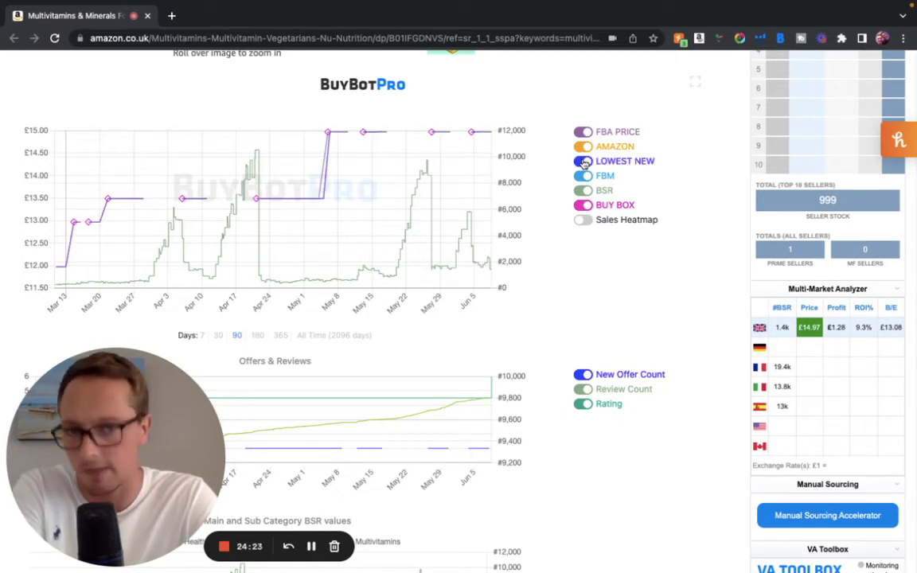
click(583, 175)
click(585, 160)
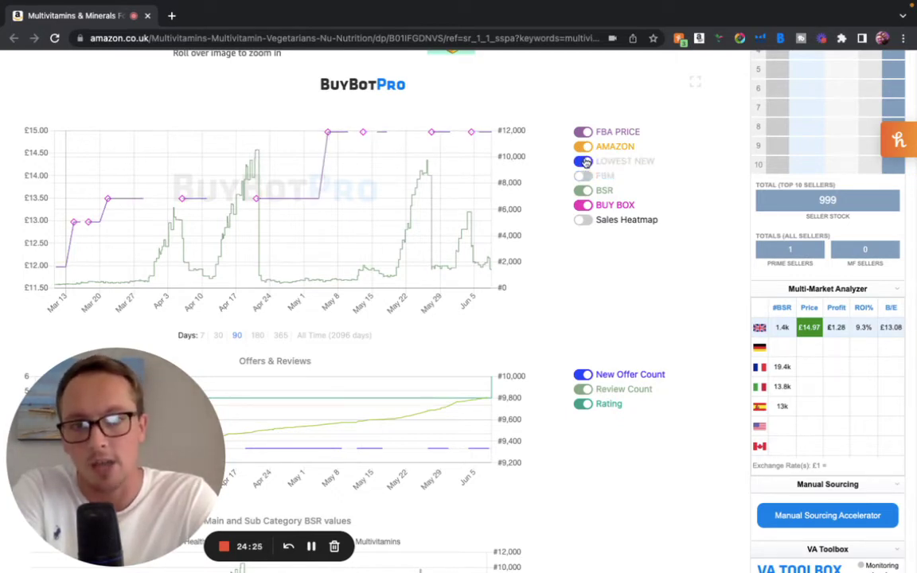
click(584, 146)
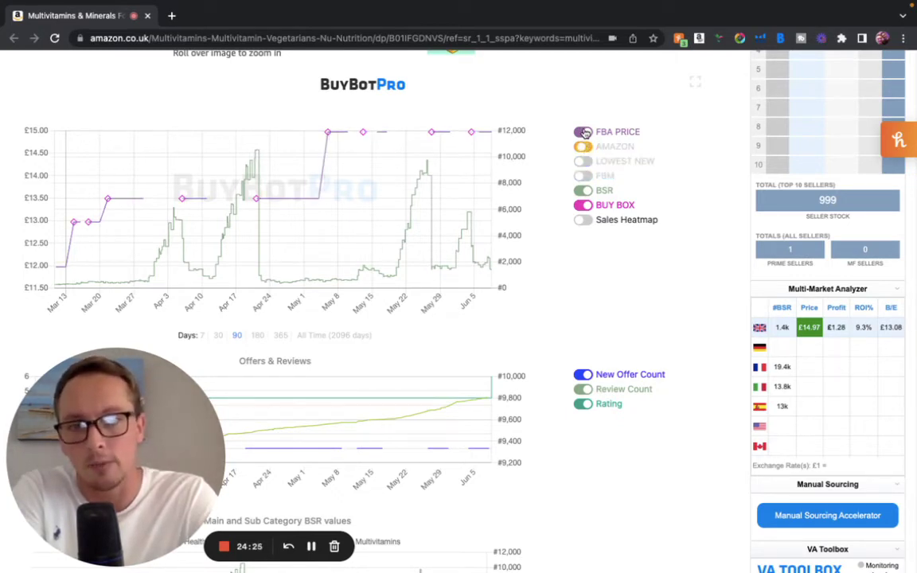
click(585, 207)
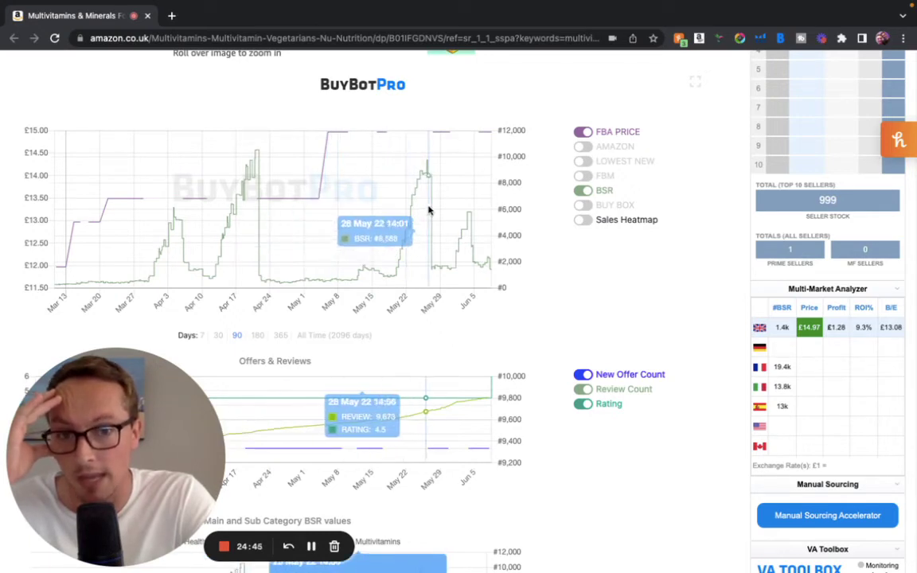
click(586, 163)
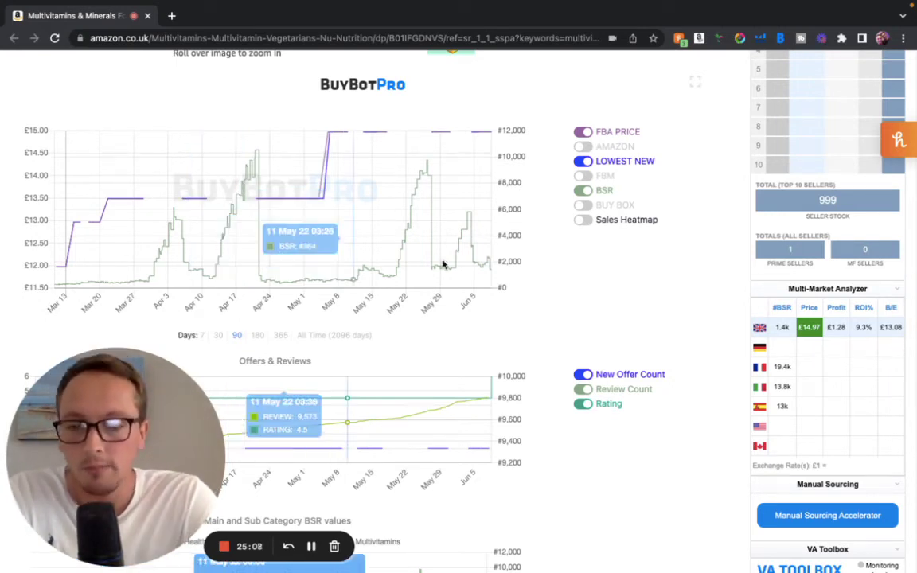
Examine the Offers & Reviews chart, the Main and Sub Category BSR values and the Buy Box Statistics table.
scroll(442, 264, down, 2)
scroll(443, 264, down, 1)
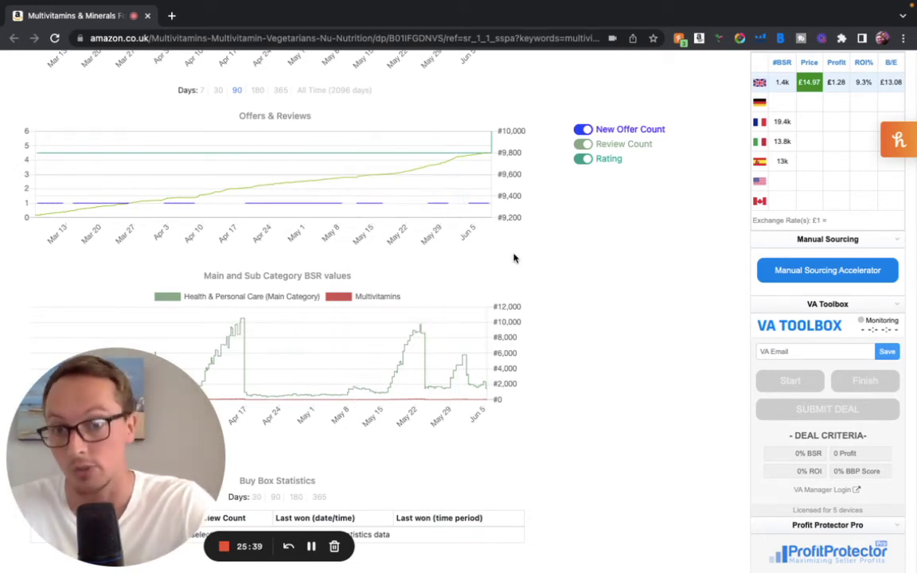
scroll(513, 258, down, 3)
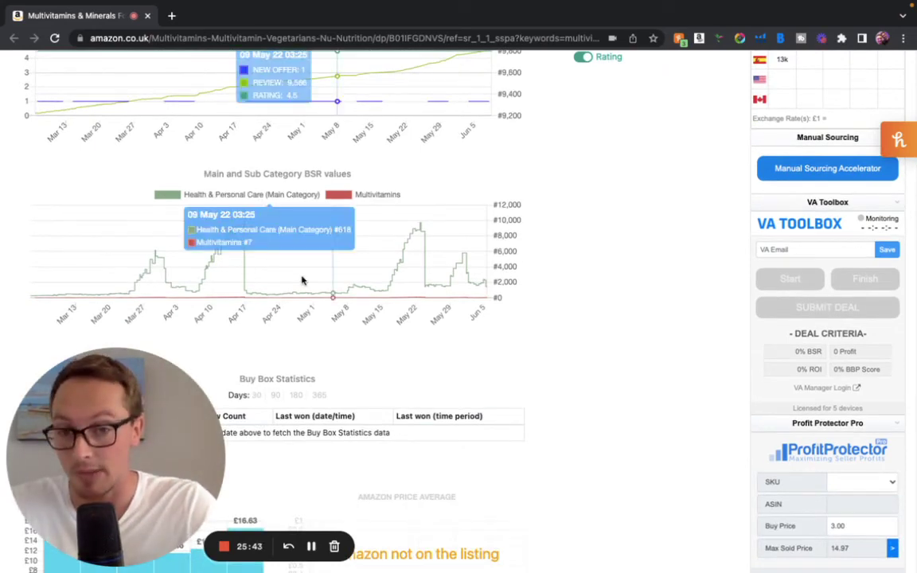
scroll(419, 274, down, 3)
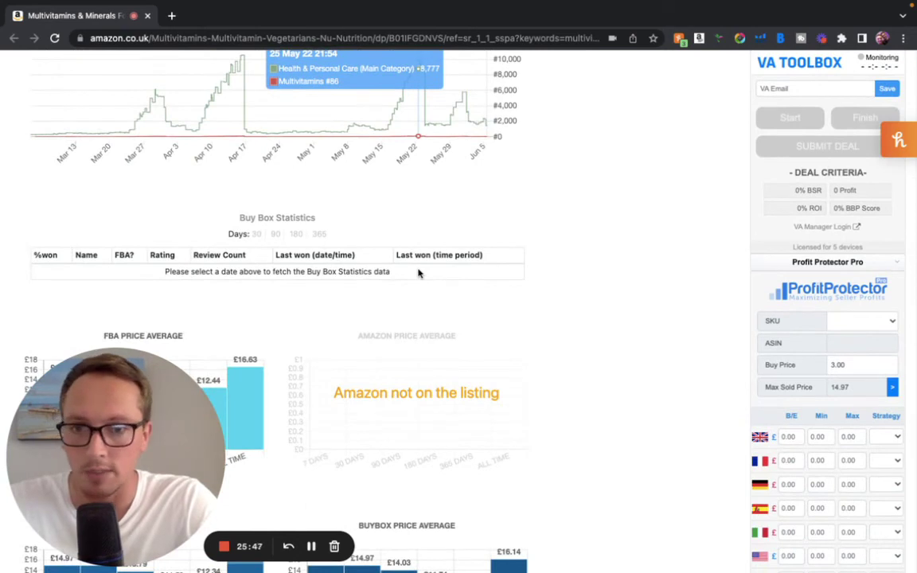
scroll(418, 273, down, 1)
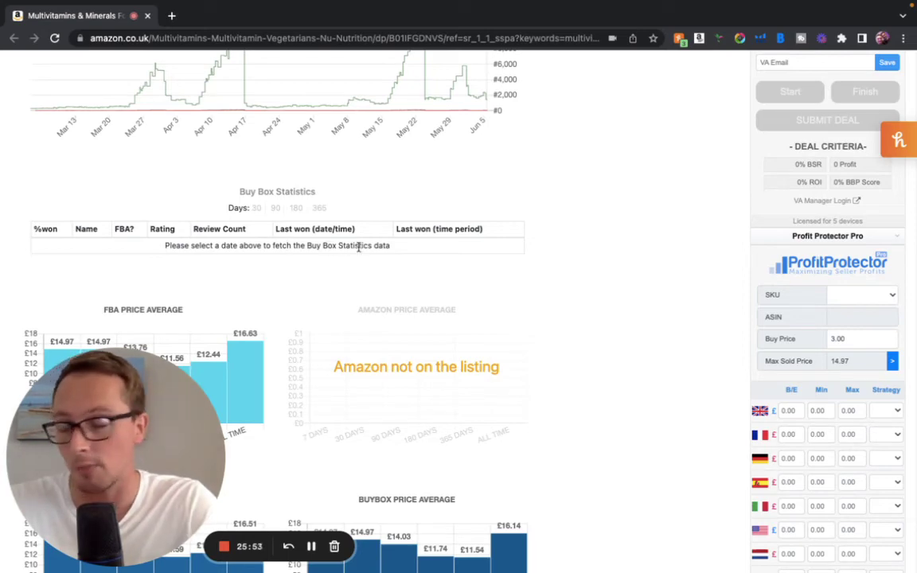
Compare the FBA, New and Buybox price averages, the BSR average and the New Offer Count charts across the time periods.
scroll(358, 247, down, 4)
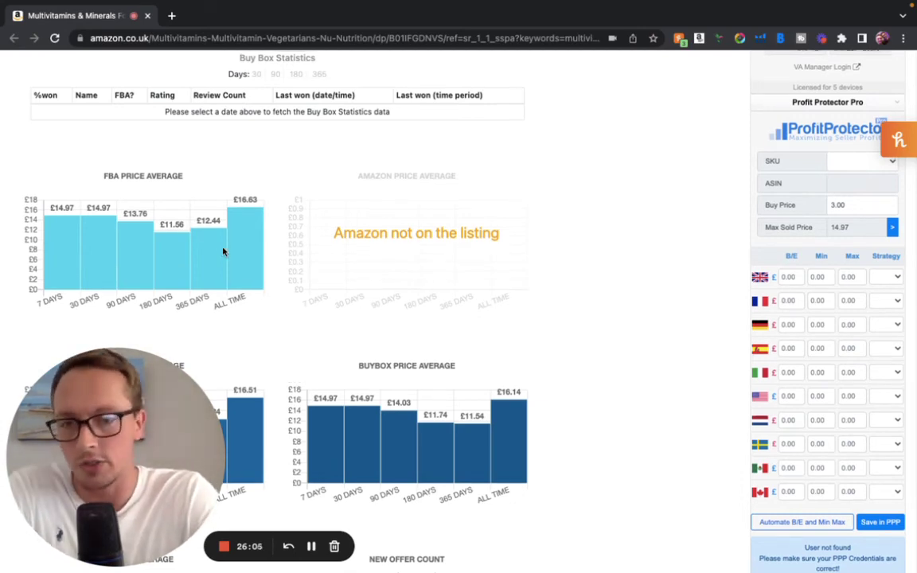
scroll(223, 251, up, 10)
scroll(223, 252, down, 10)
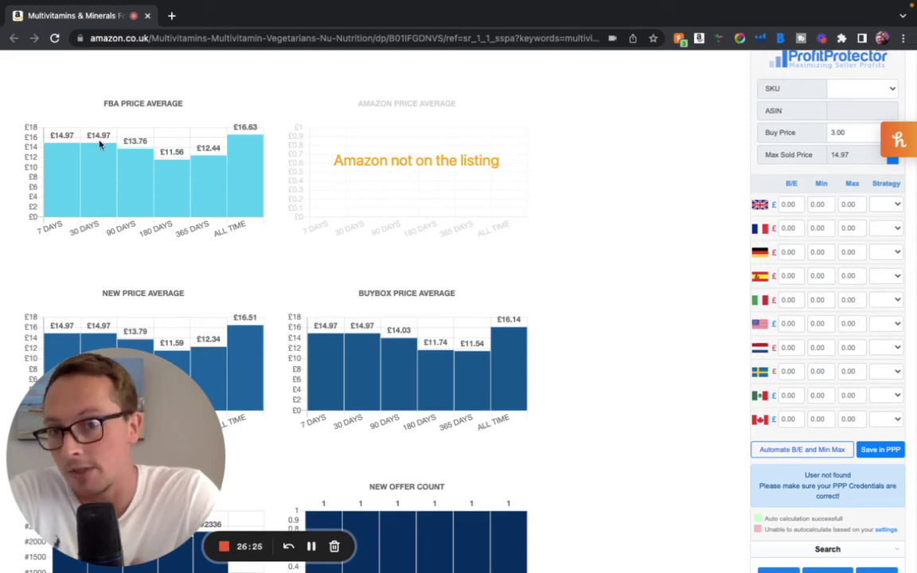
scroll(351, 236, down, 3)
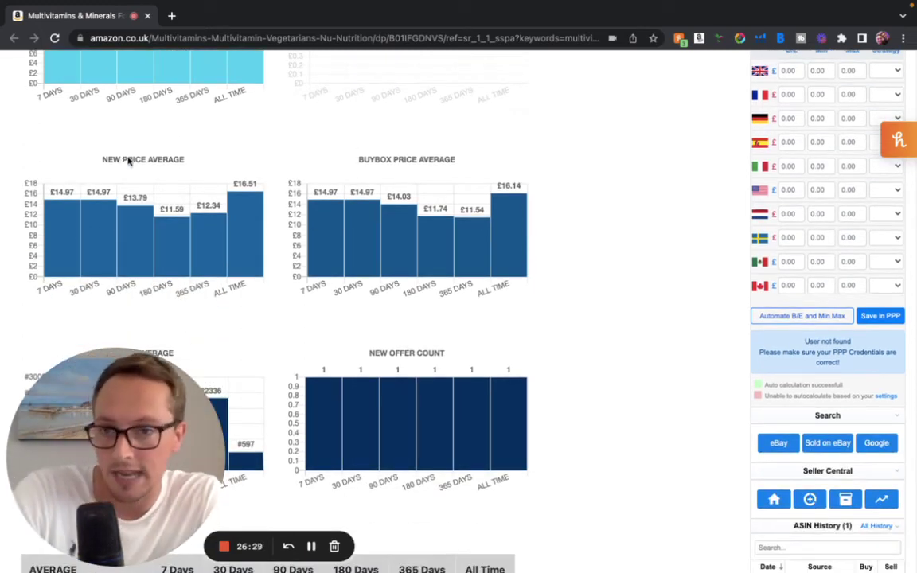
scroll(442, 165, down, 4)
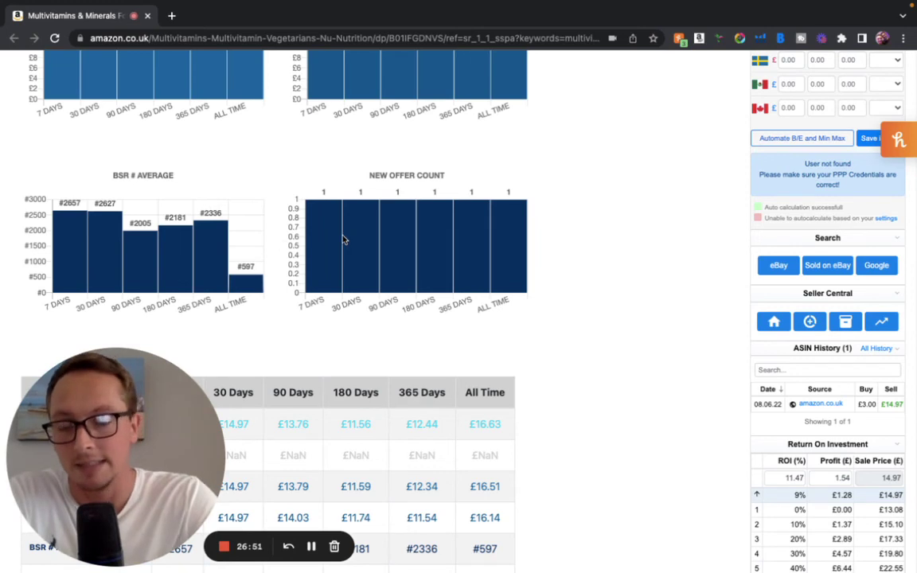
scroll(197, 236, down, 2)
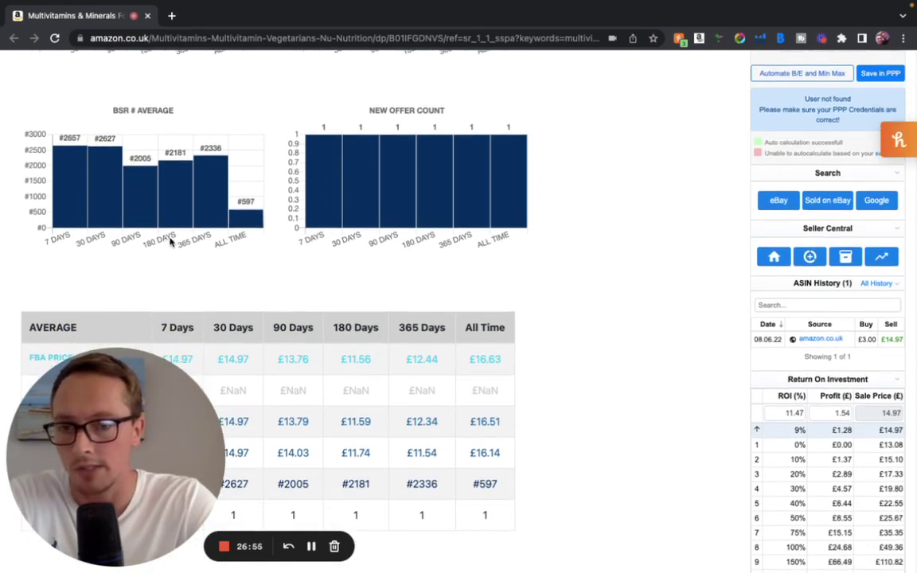
Review the table of averages per time period and the chart of price and stock level by seller position.
scroll(291, 254, down, 3)
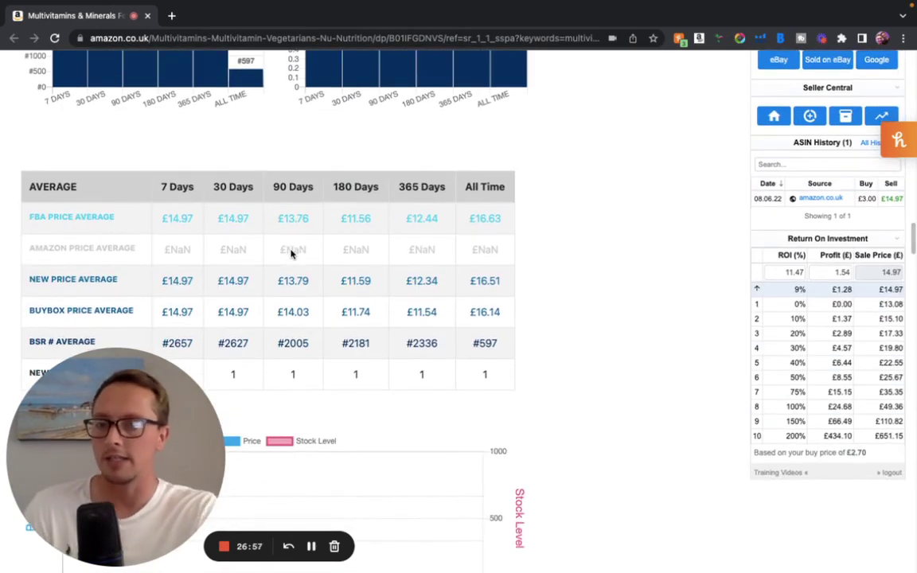
scroll(293, 238, down, 2)
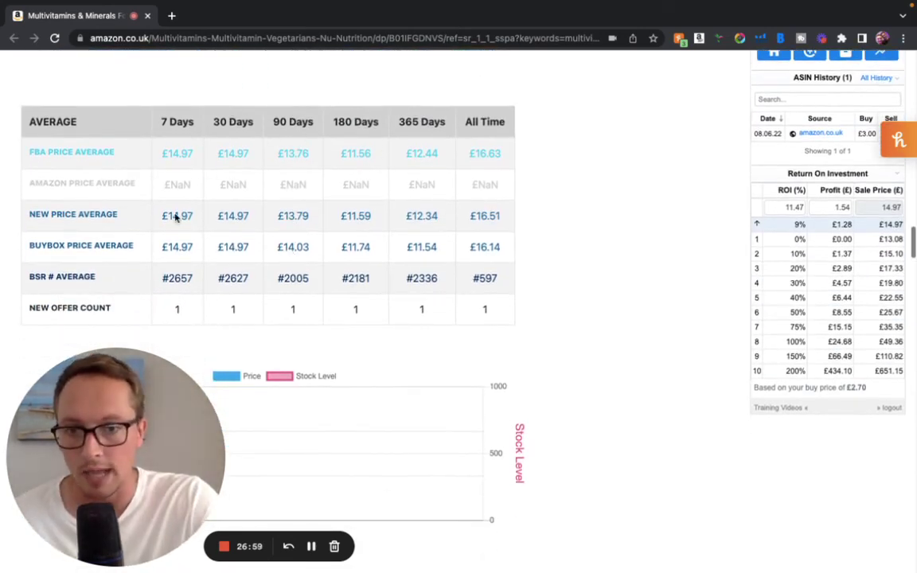
scroll(481, 241, down, 4)
scroll(481, 241, down, 2)
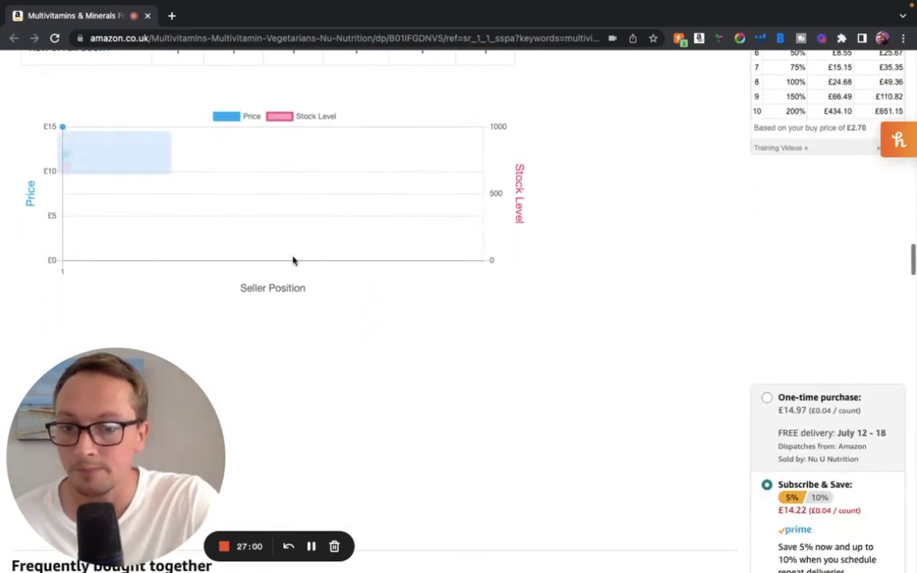
scroll(577, 354, down, 4)
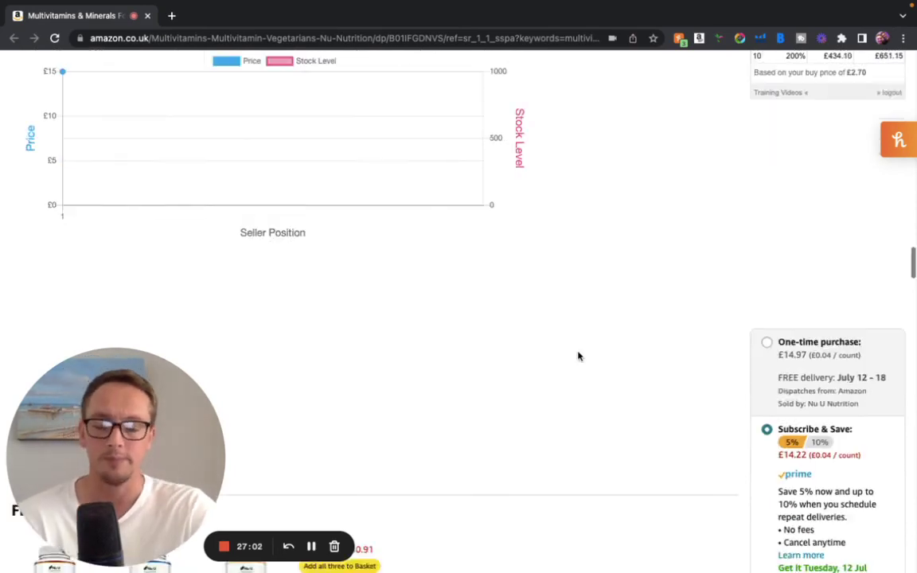
Return past the Frequently bought together section to the BuyBotPro Island and Calculator at the start of the listing.
scroll(579, 356, down, 3)
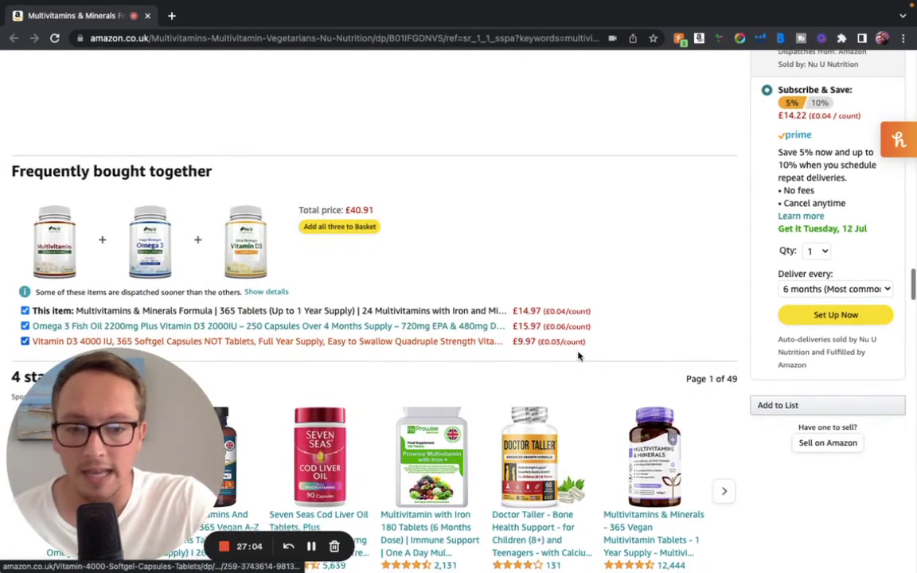
scroll(578, 354, down, 1)
scroll(579, 356, up, 5)
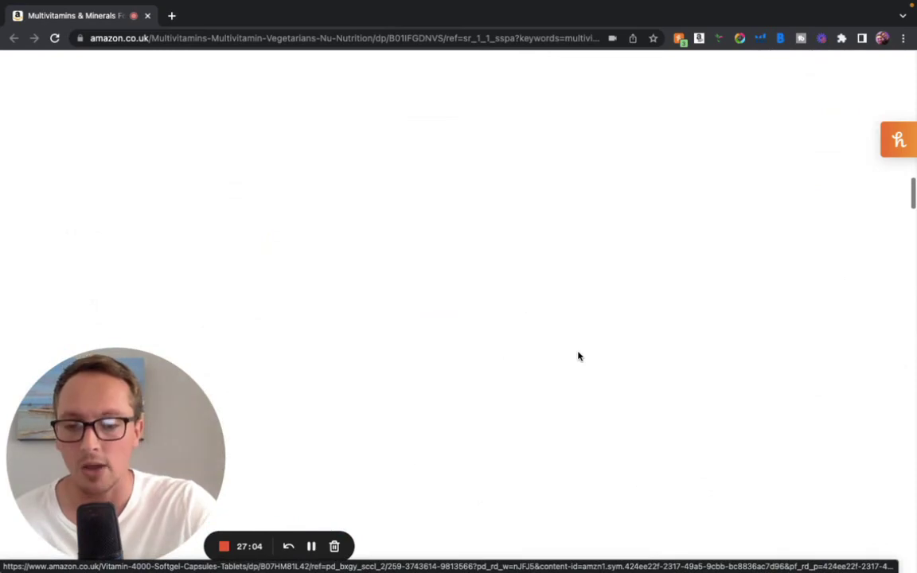
scroll(579, 356, up, 15)
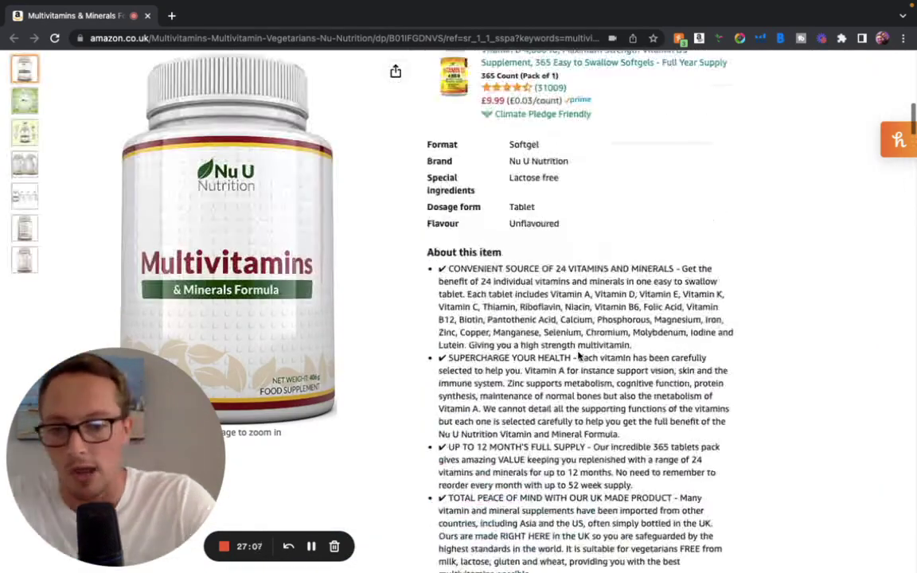
scroll(579, 356, up, 8)
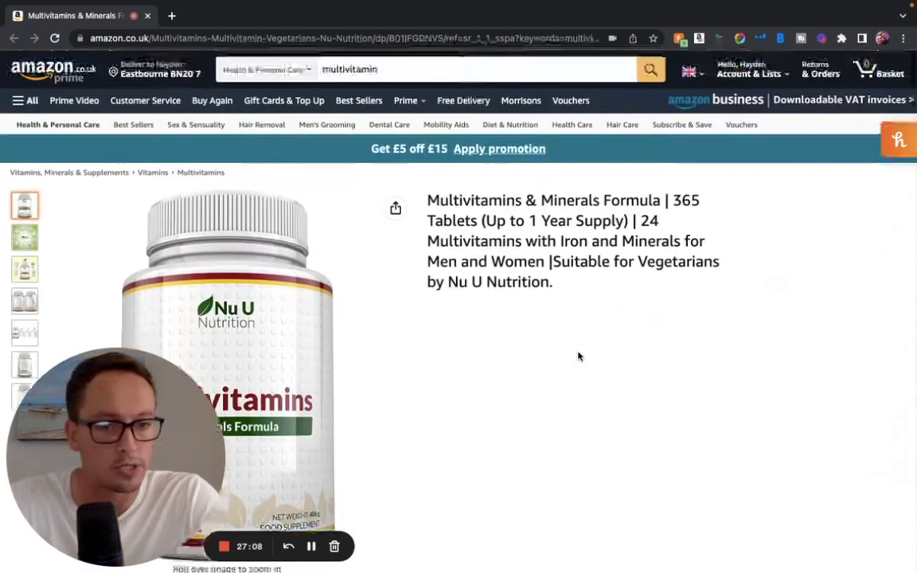
scroll(578, 356, down, 3)
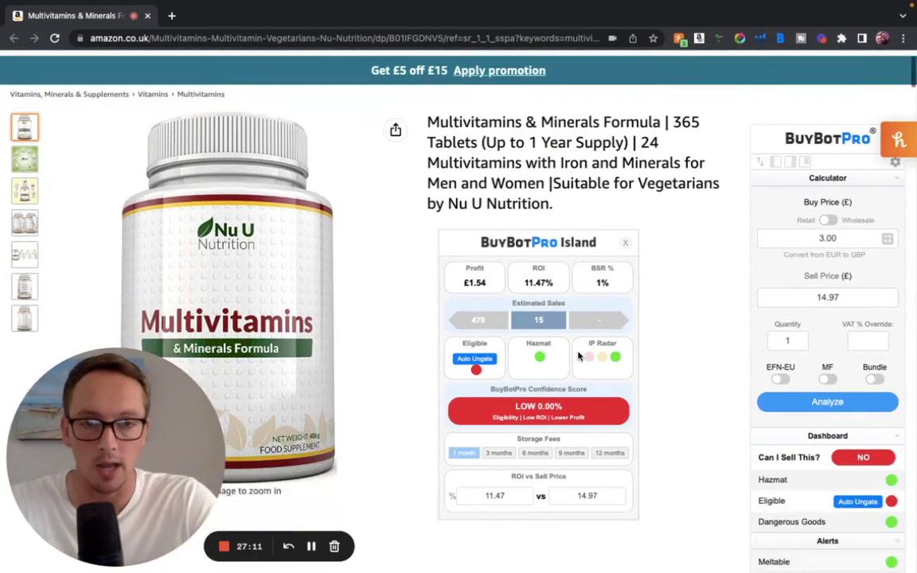